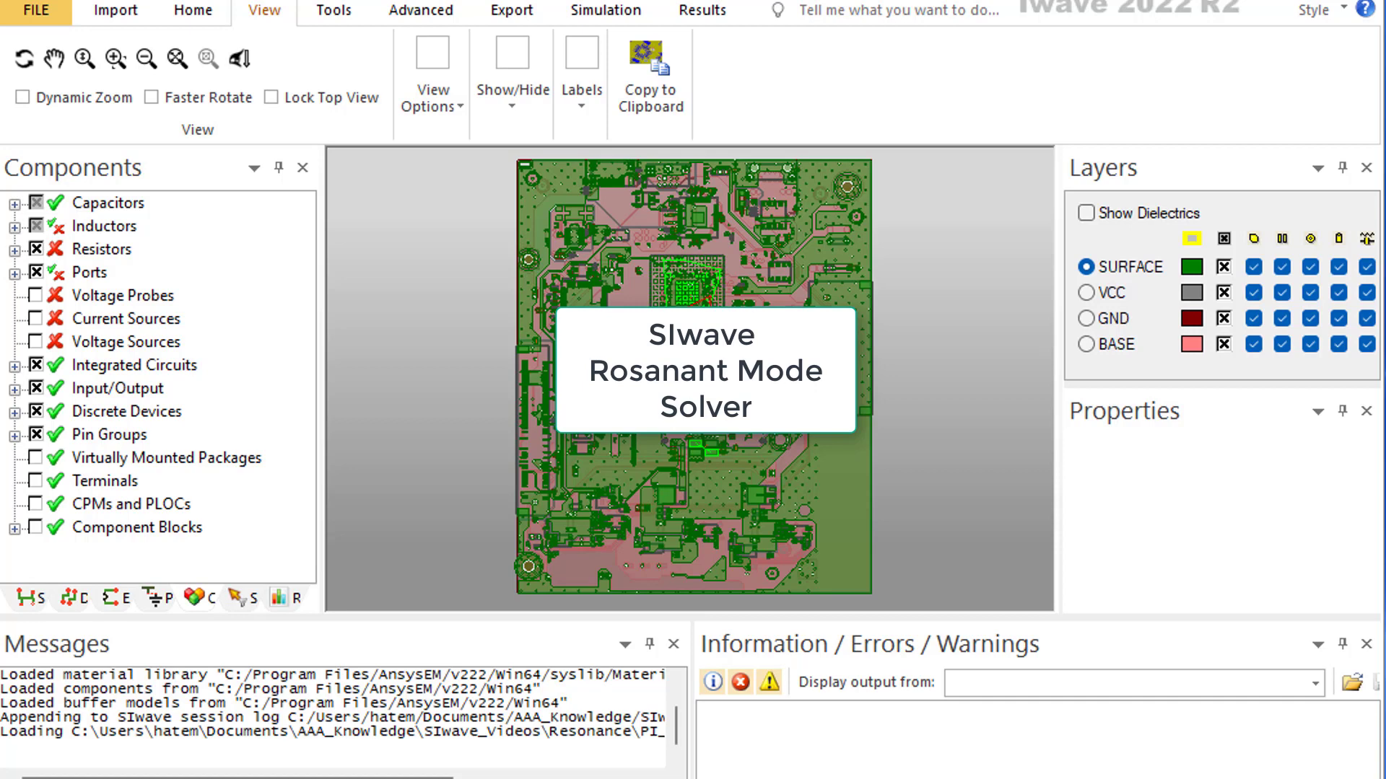
pyautogui.click(581, 13)
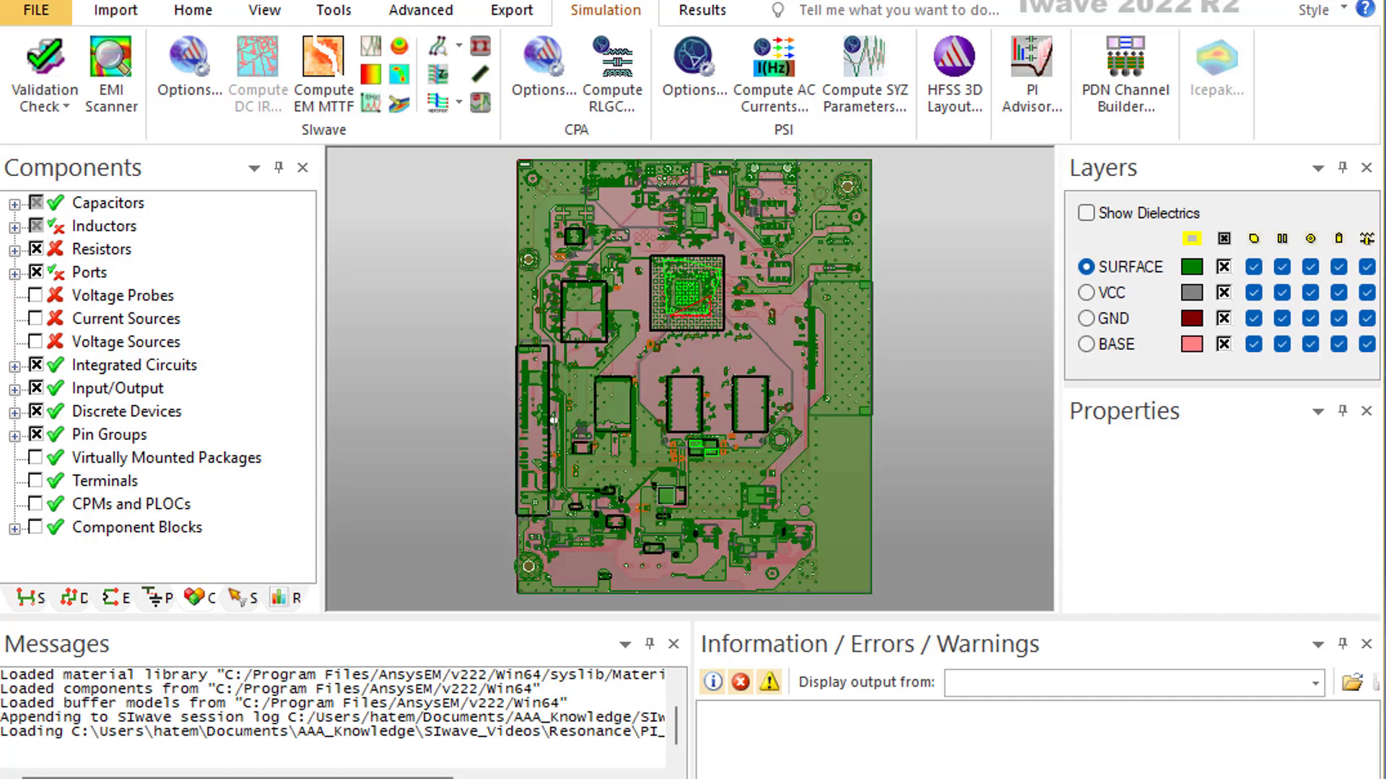
pyautogui.click(29, 0)
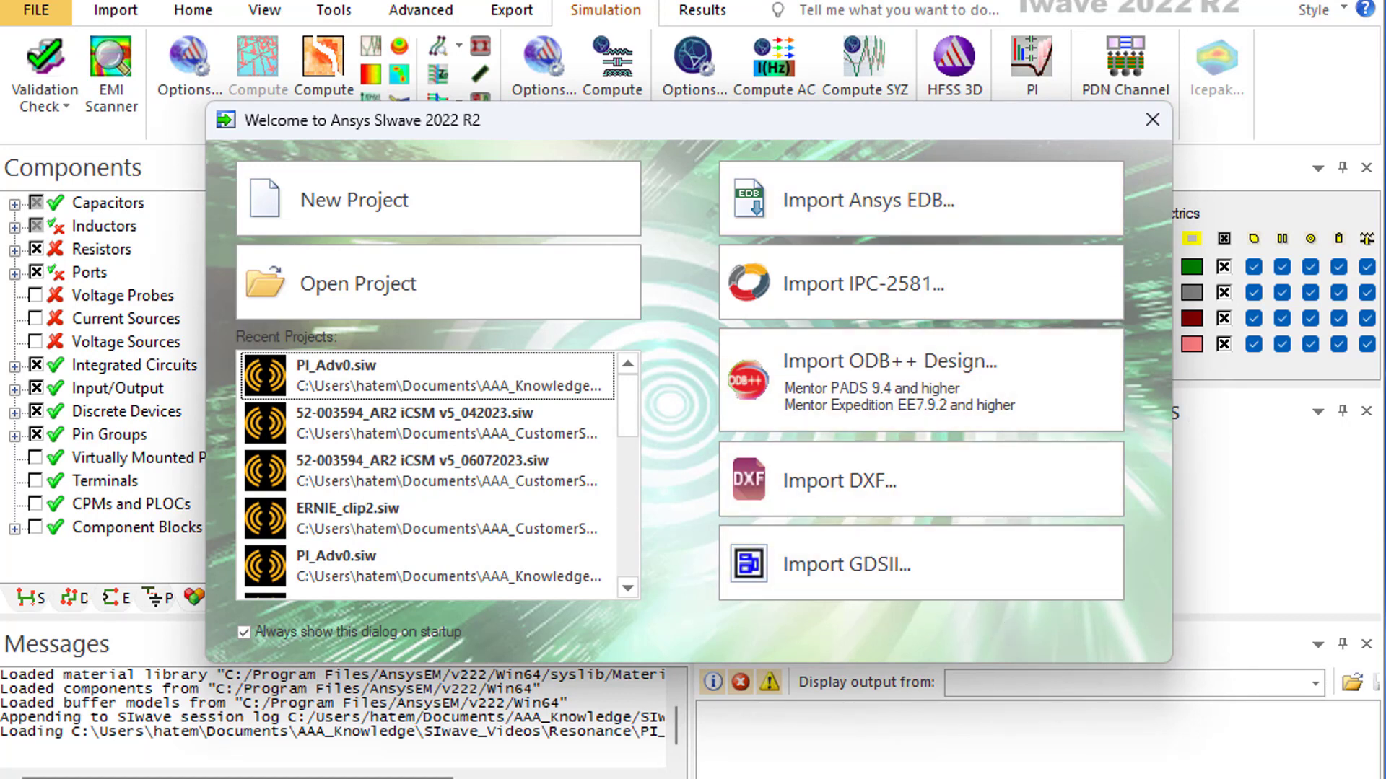
pyautogui.press('Escape')
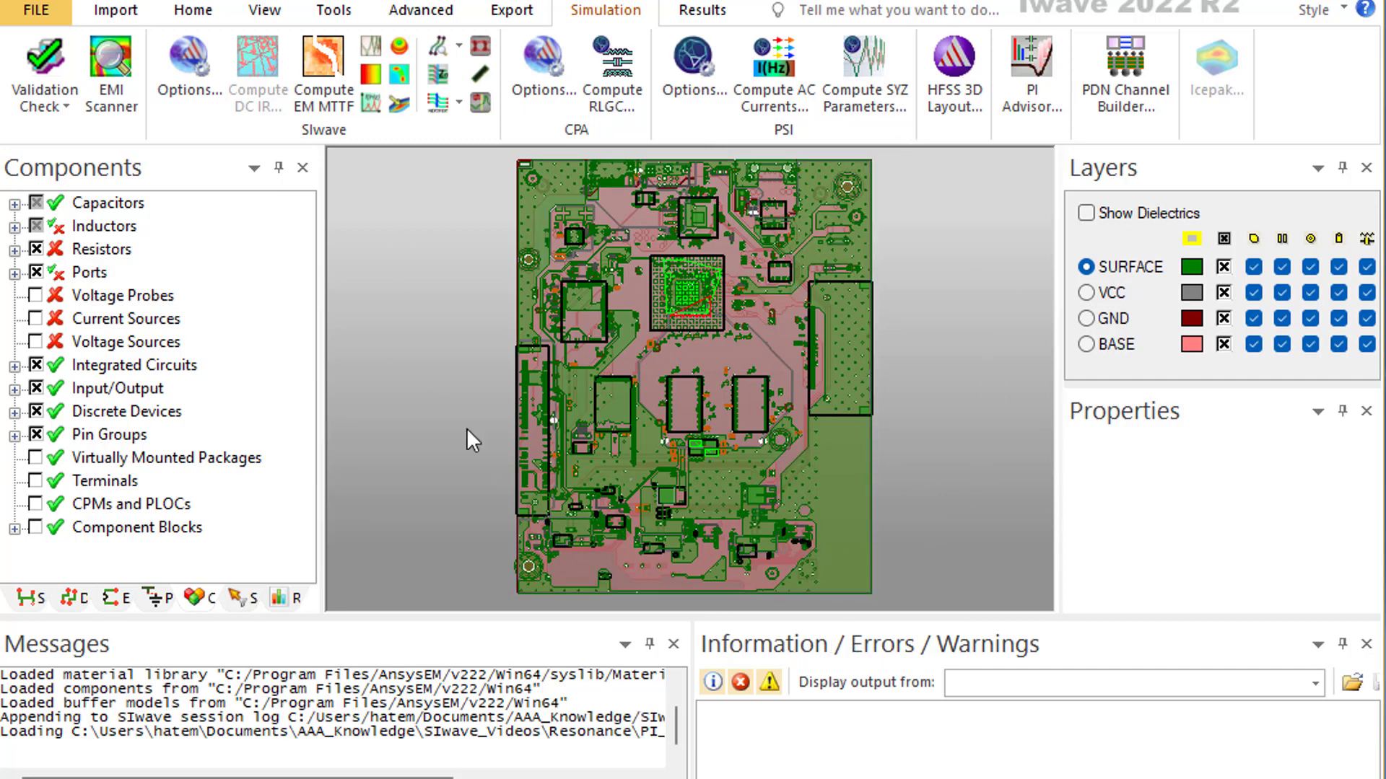
# Step: Review the board's layer thicknesses and materials in the Layer Stackup Editor, and close it without changes
pyautogui.click(189, 20)
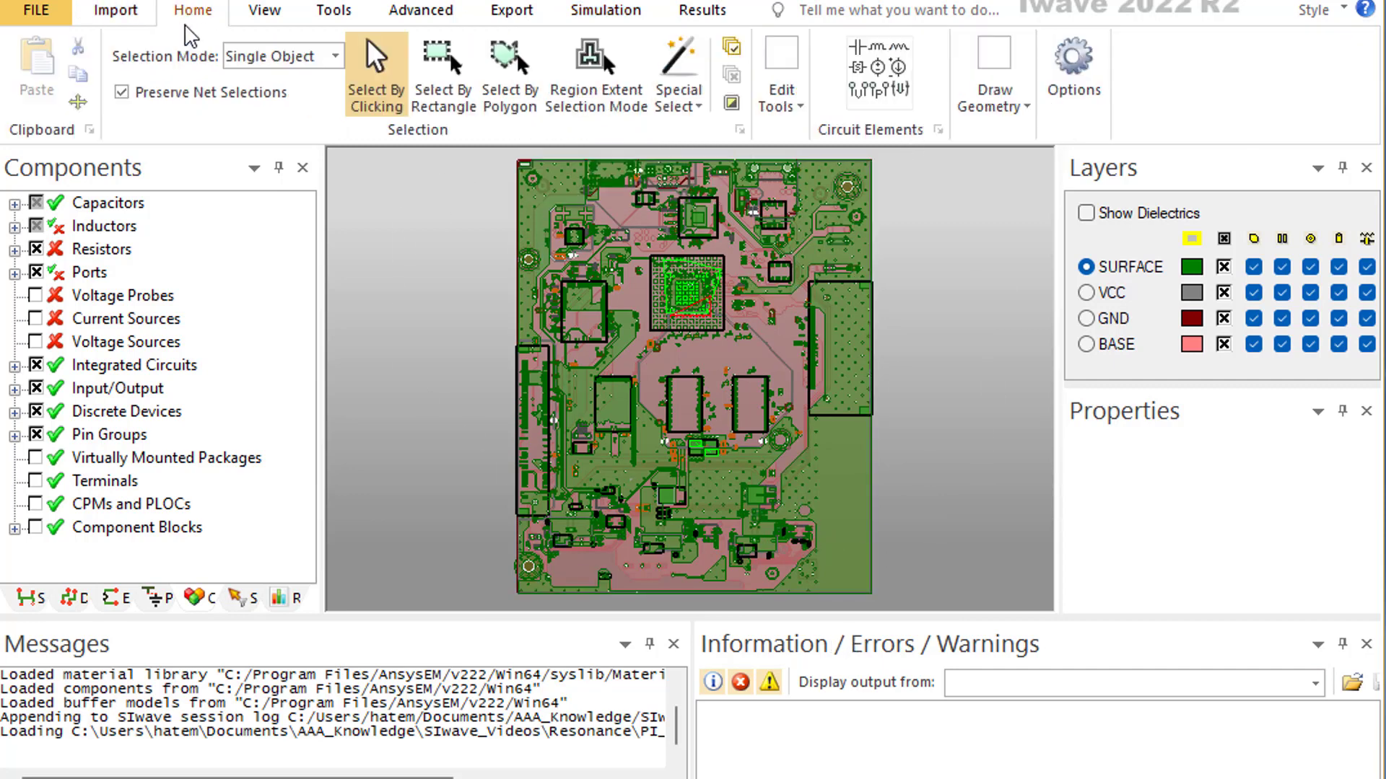
pyautogui.click(802, 104)
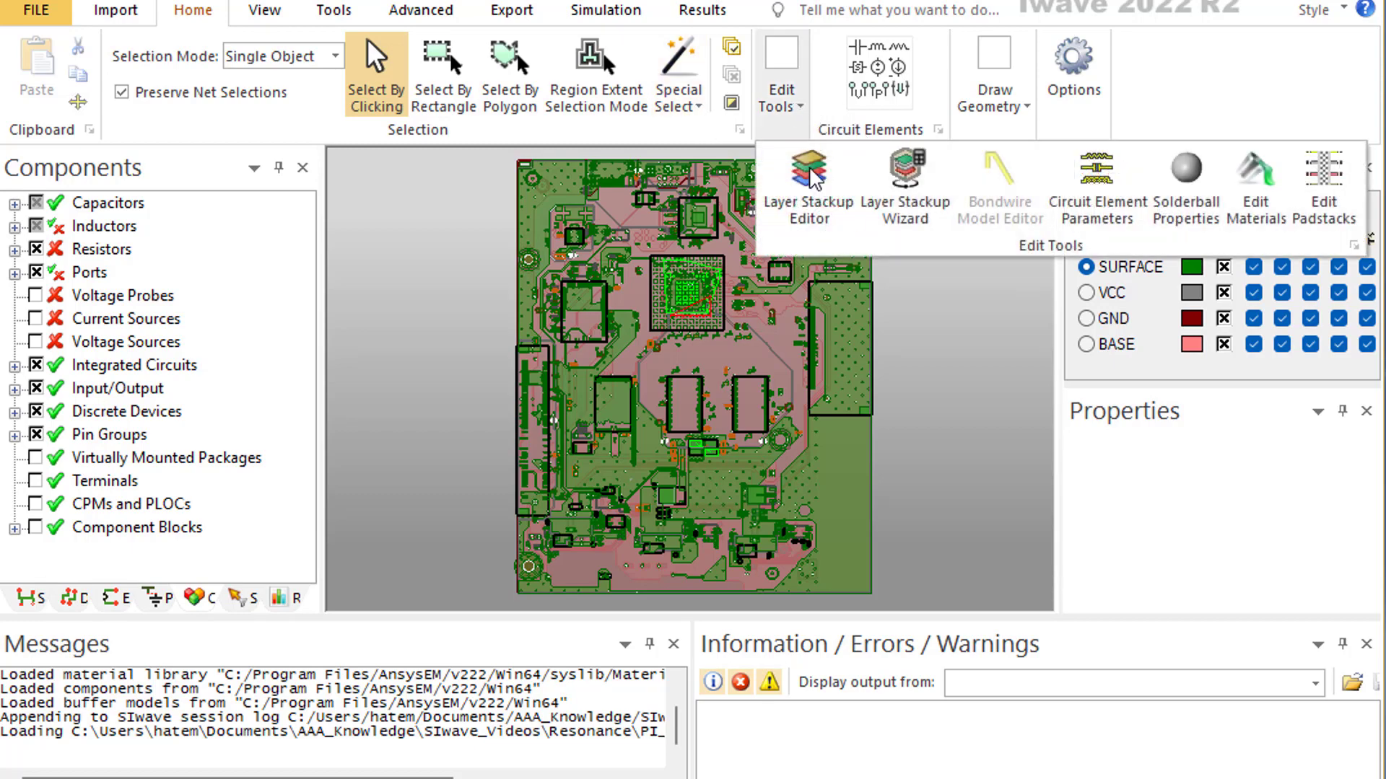
pyautogui.click(808, 186)
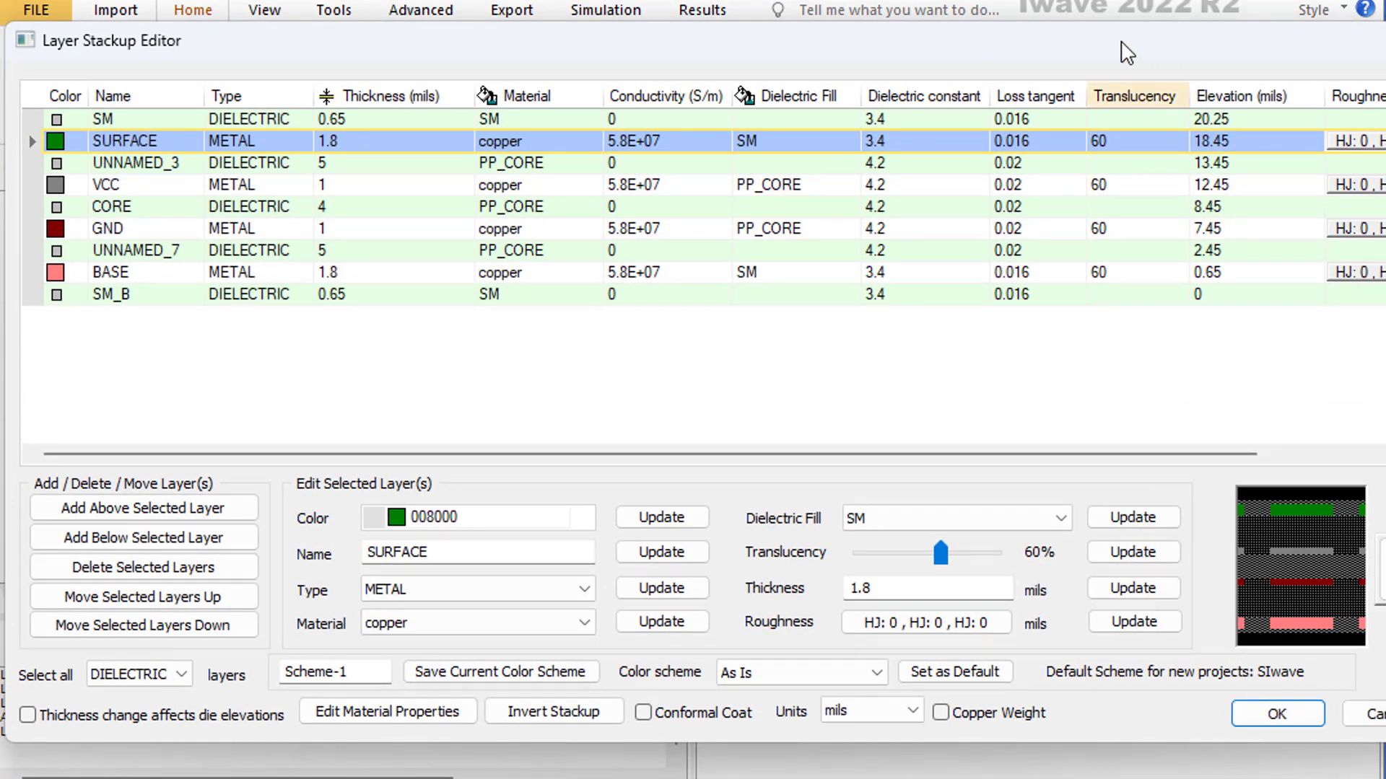
pyautogui.moveTo(1099, 65); pyautogui.dragTo(1060, 89)
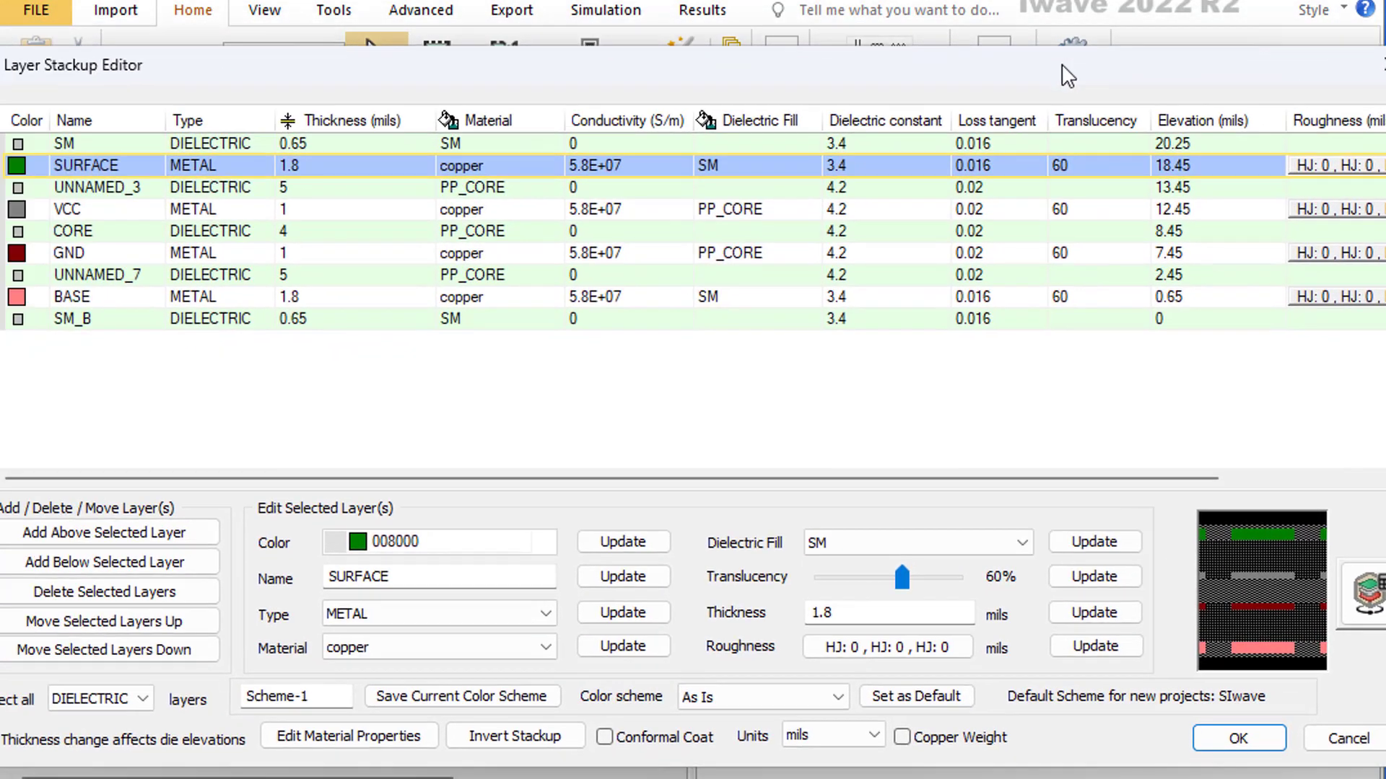
pyautogui.click(1378, 65)
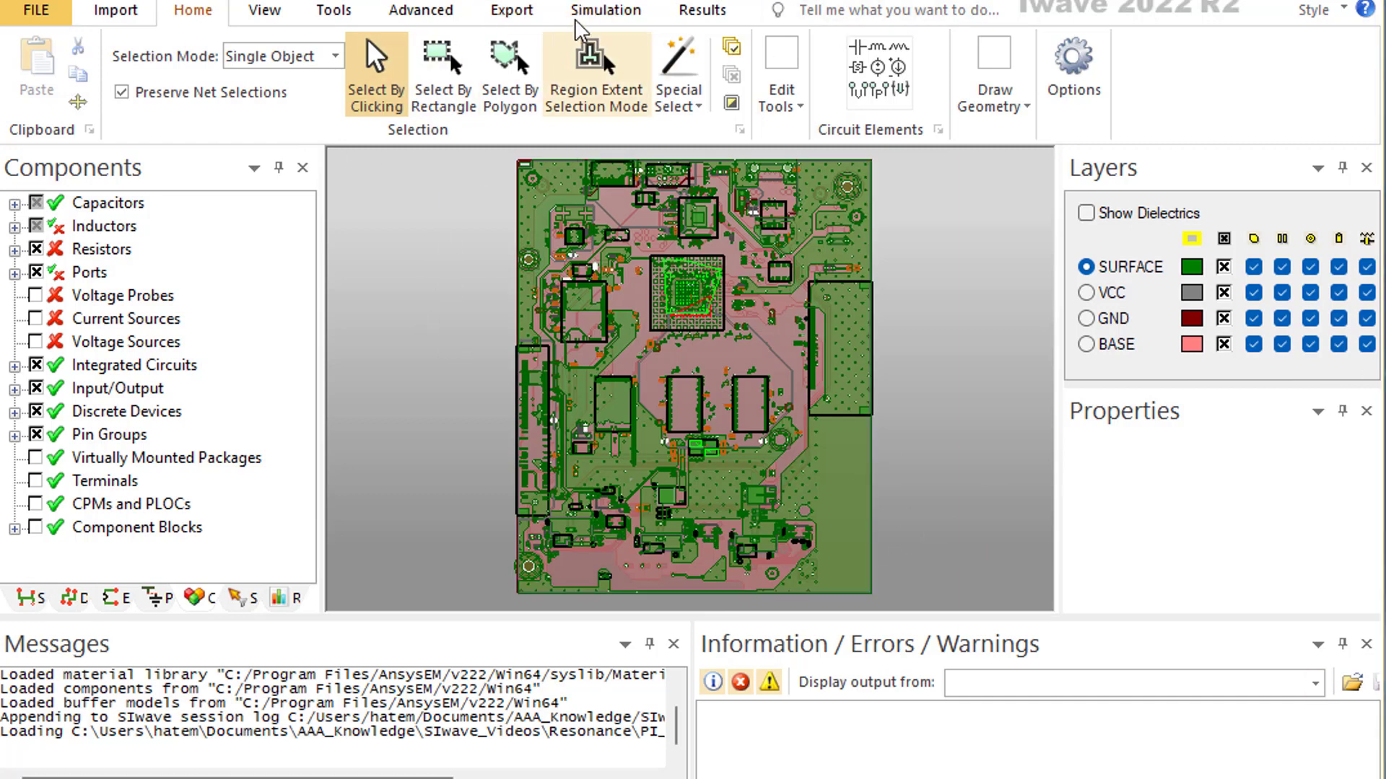
# Step: Review the Compute Resonant Modes setup and its SI/PI solver options, closing the setup without launching the simulation
pyautogui.click(603, 12)
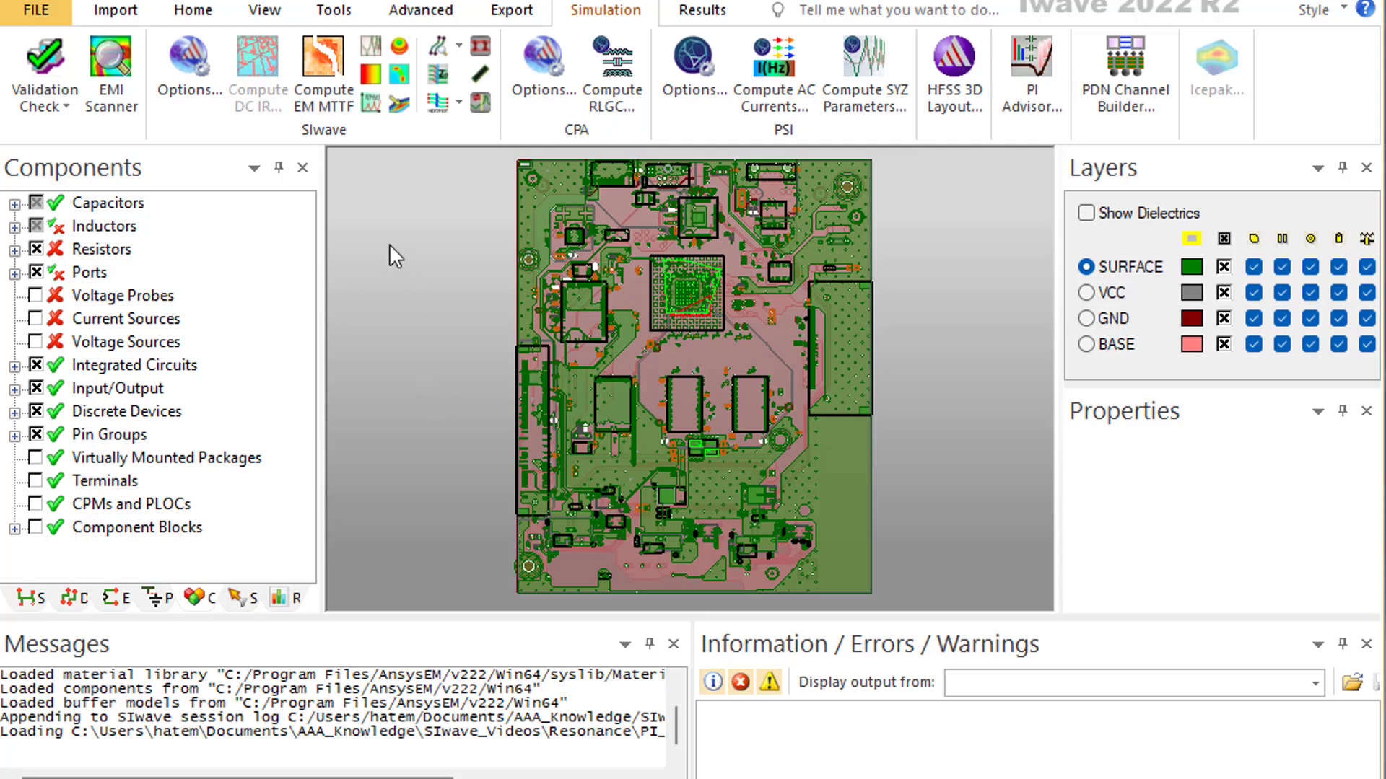
pyautogui.click(368, 71)
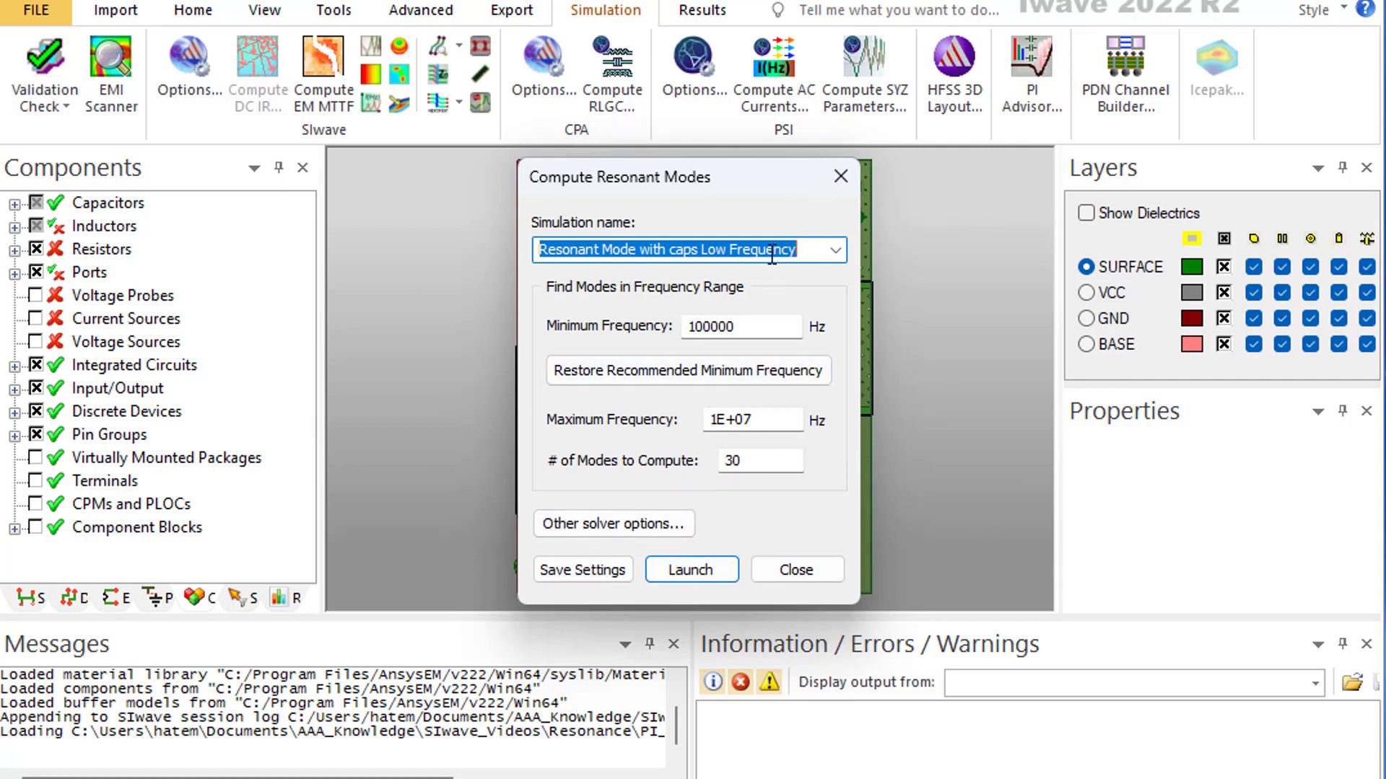
pyautogui.click(597, 525)
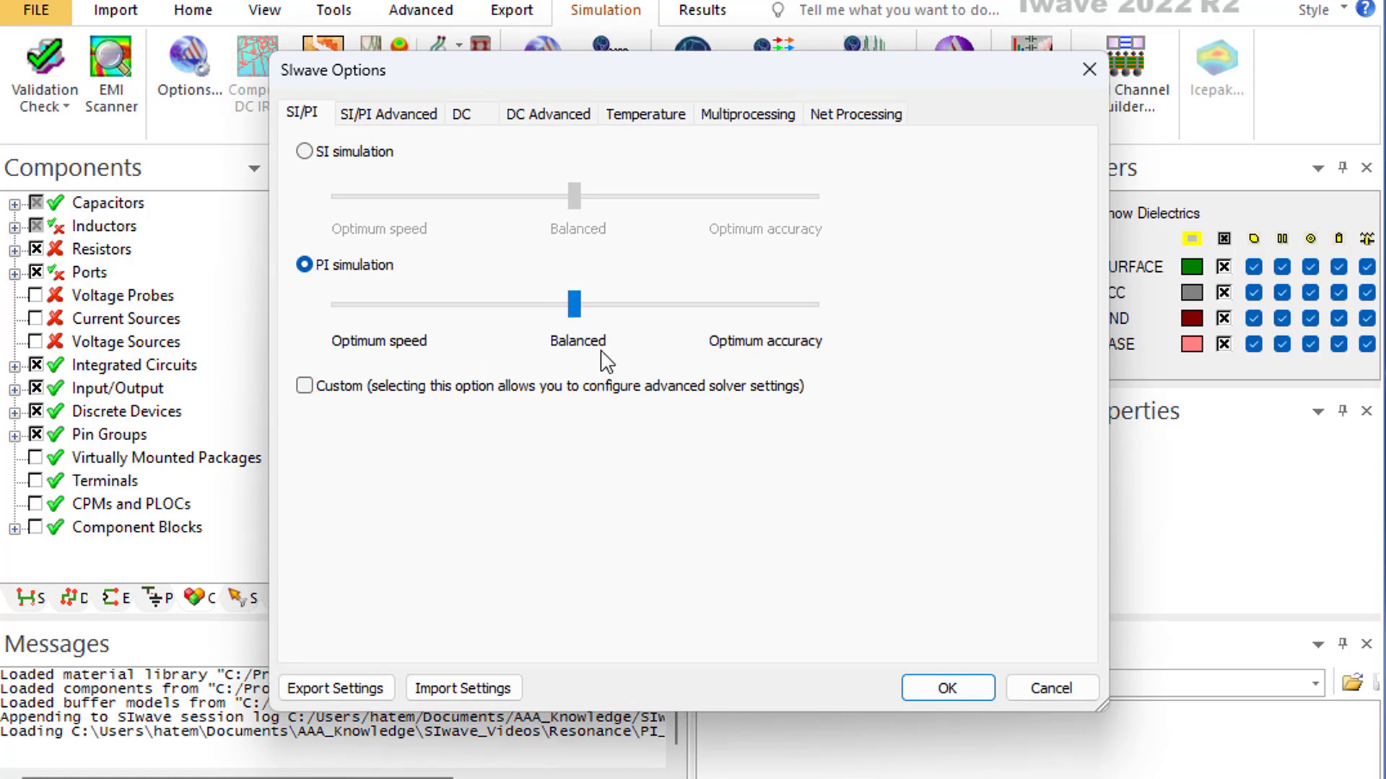
pyautogui.click(938, 690)
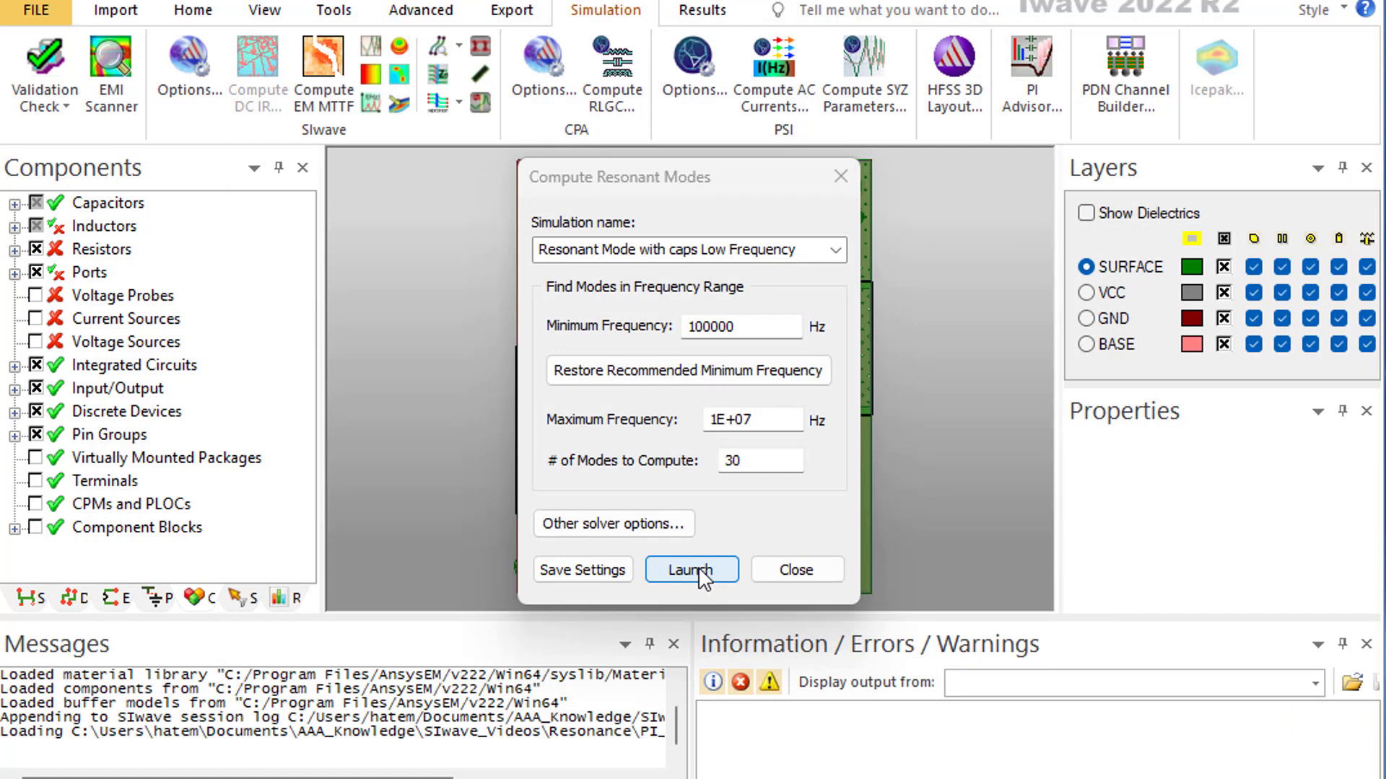
pyautogui.click(795, 569)
# Step: Plot the Z-parameters of the "SYZ Sweep with VRM no caps" result and move the legend clear of the impedance peak
pyautogui.click(279, 598)
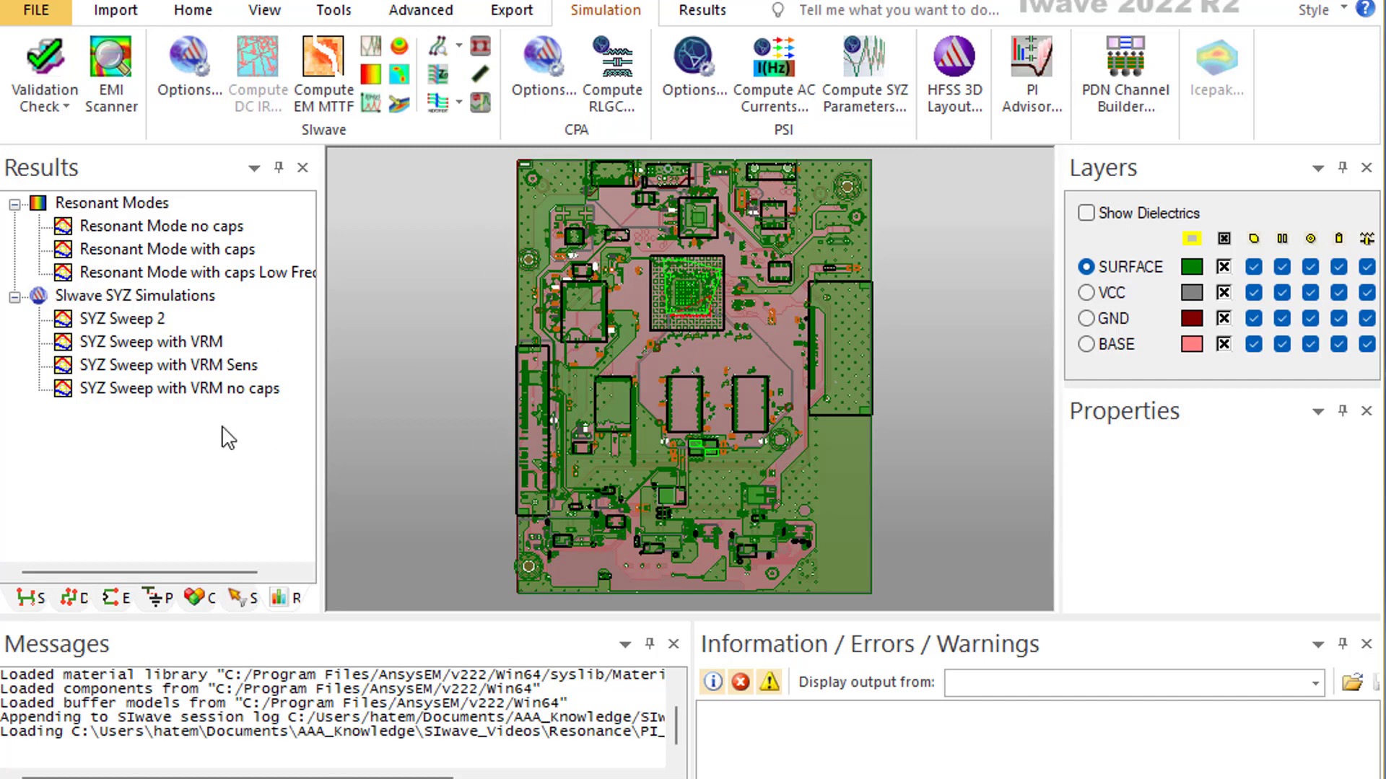
pyautogui.rightClick(189, 390)
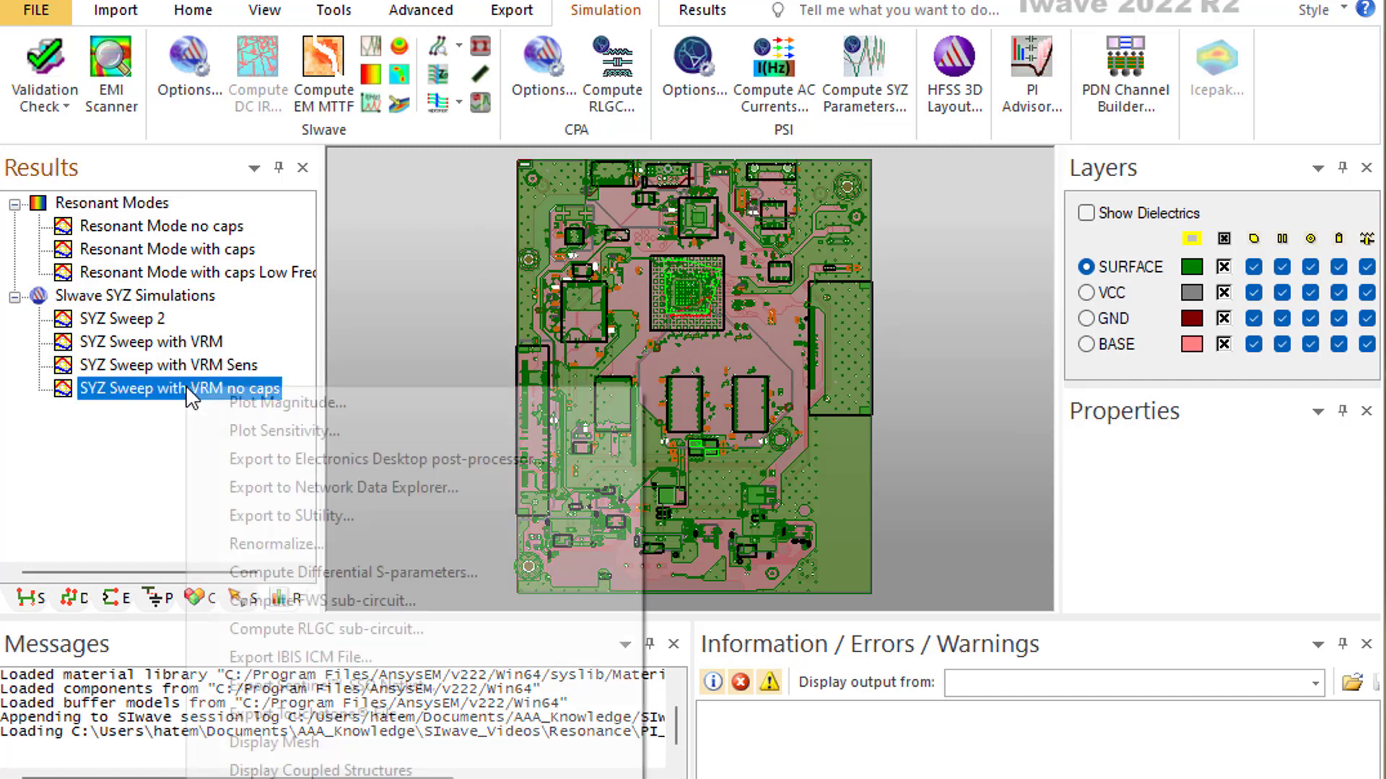
pyautogui.click(278, 400)
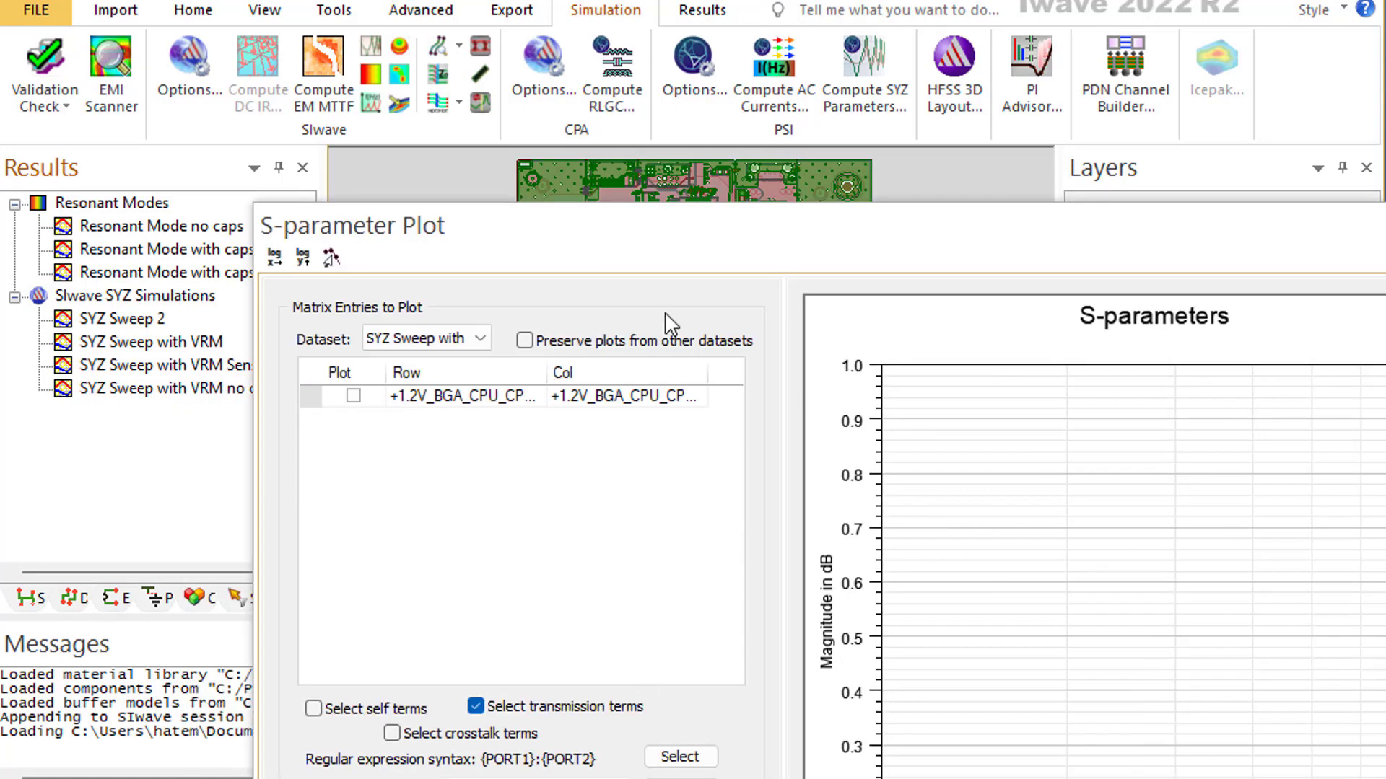
pyautogui.moveTo(699, 241); pyautogui.dragTo(510, 32)
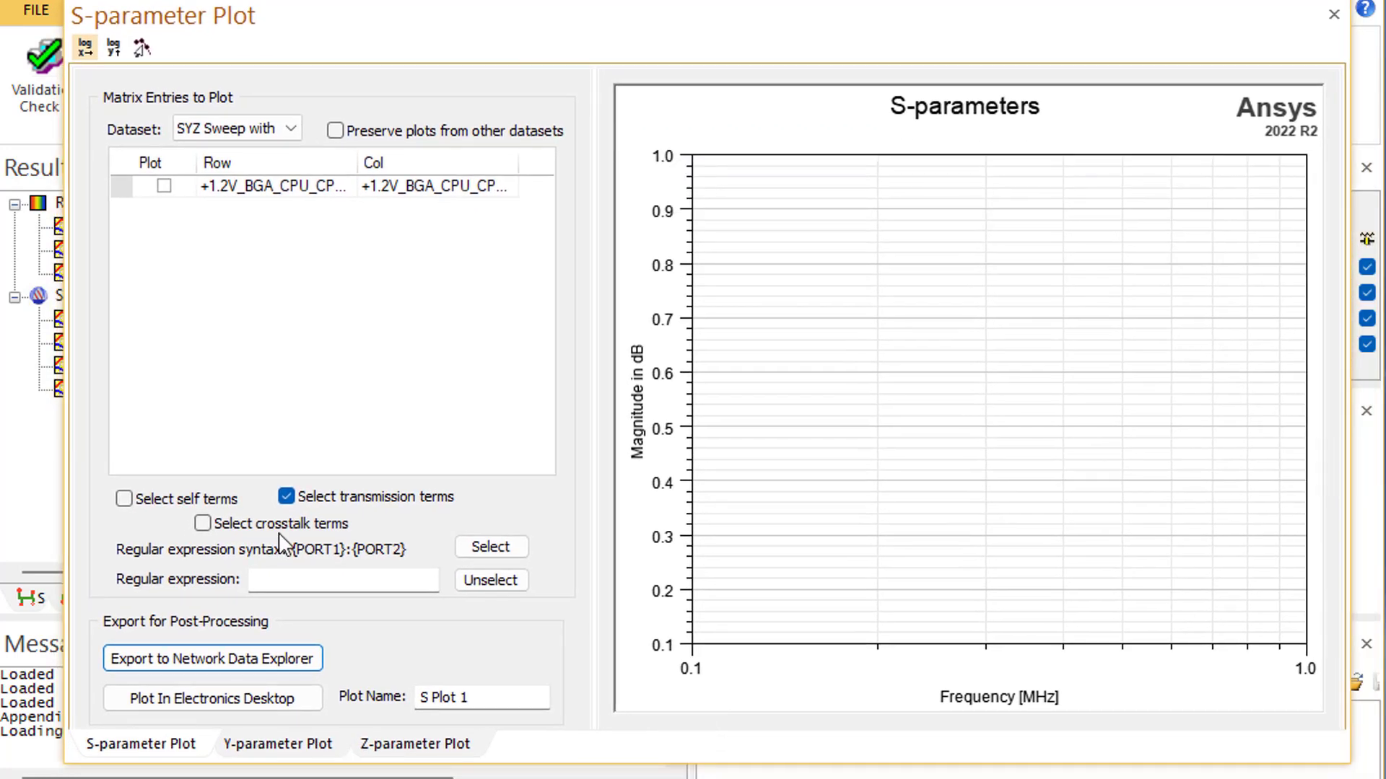
pyautogui.click(390, 754)
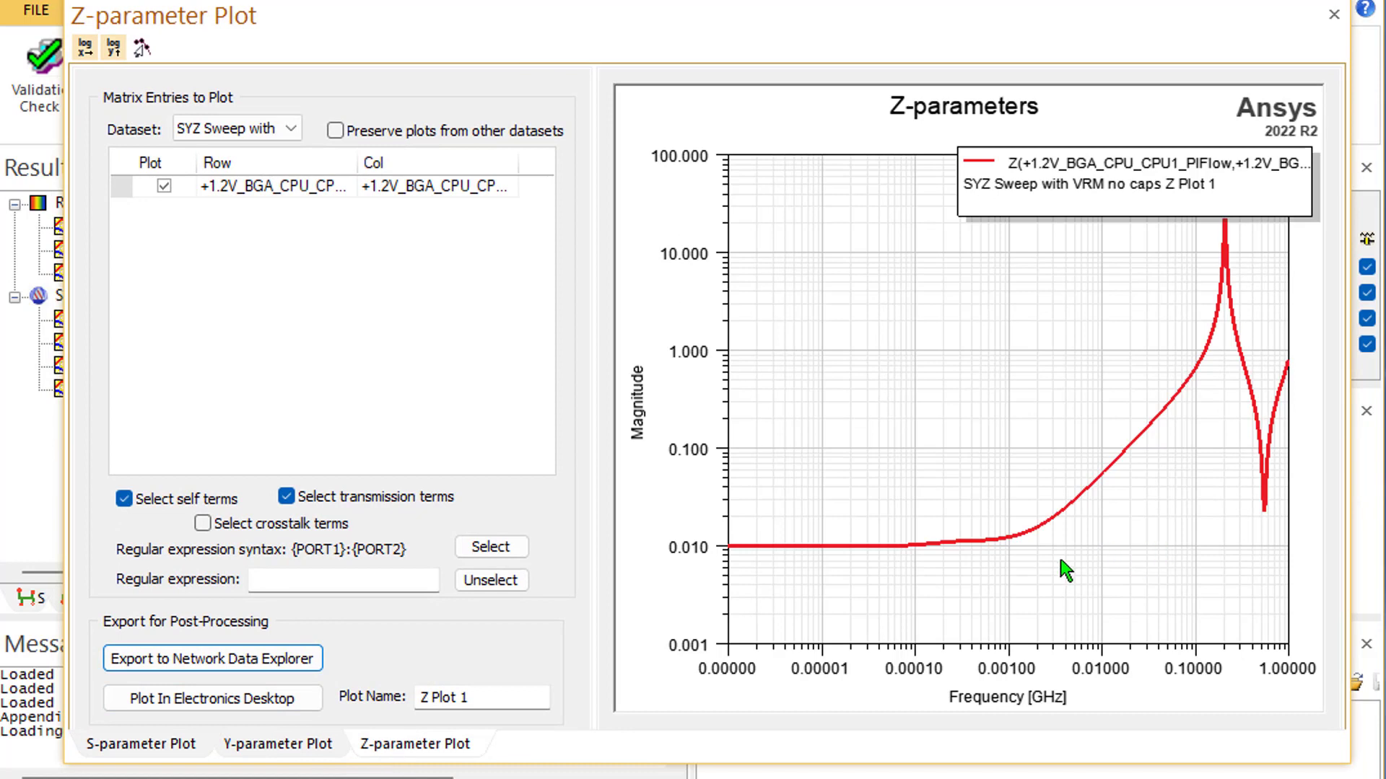
pyautogui.moveTo(1170, 173); pyautogui.dragTo(970, 220)
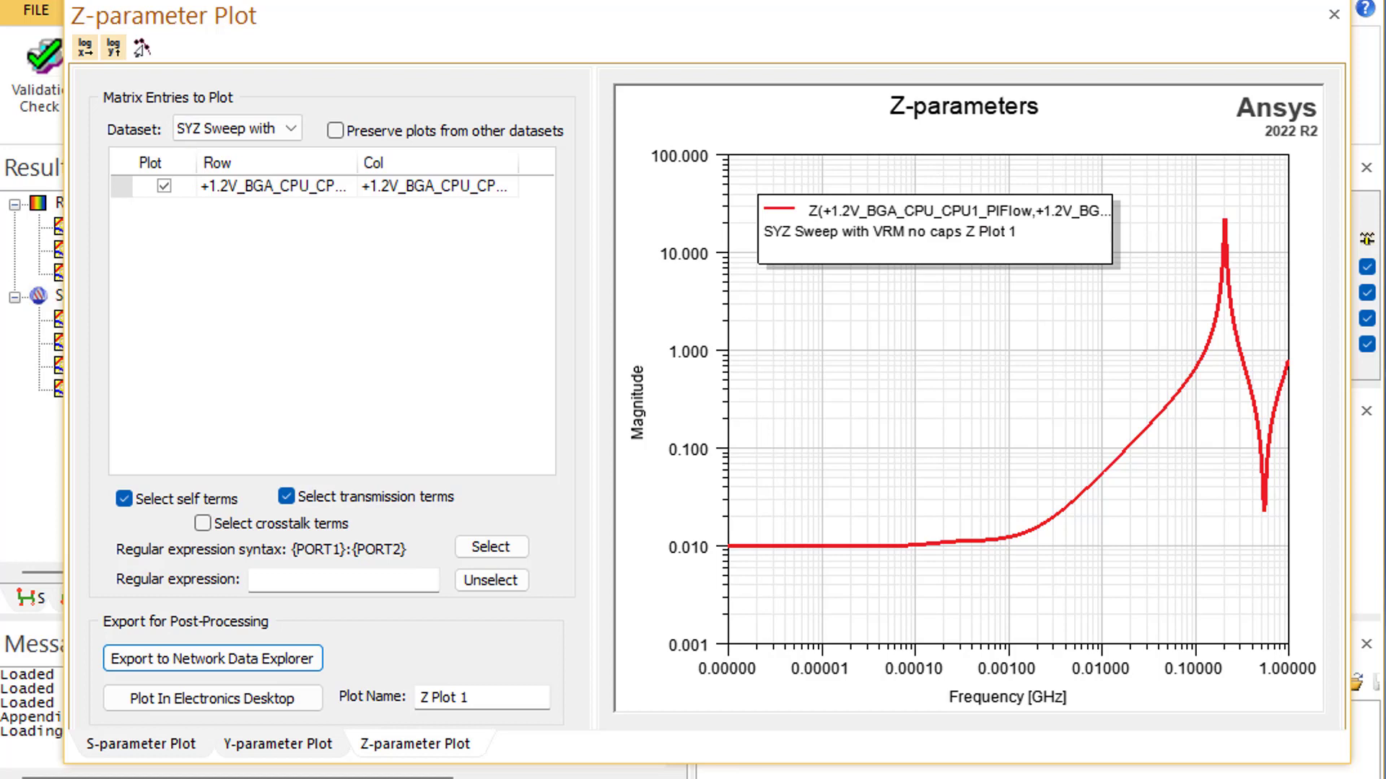
# Step: Place a marker on the highest impedance peak of the Z-parameter curve
pyautogui.rightClick(1160, 205)
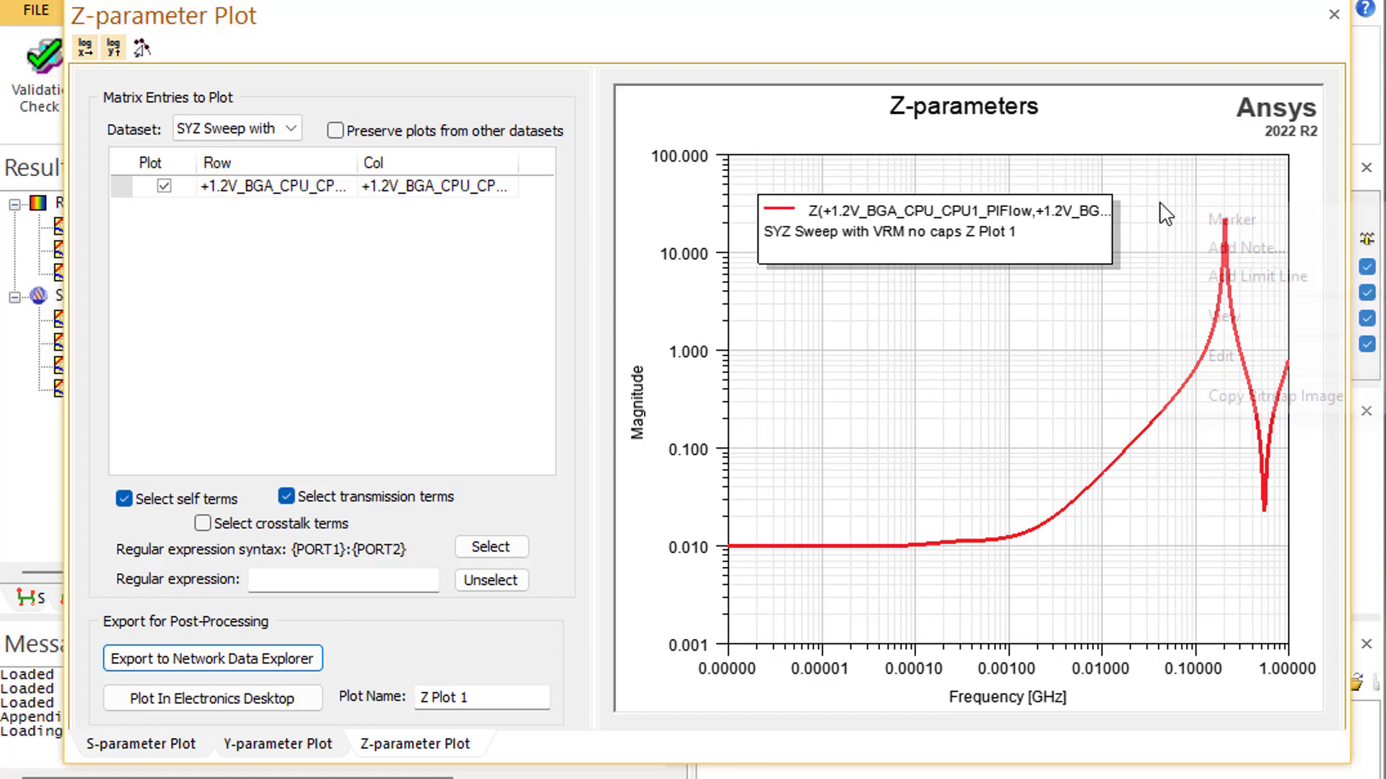
pyautogui.click(1231, 220)
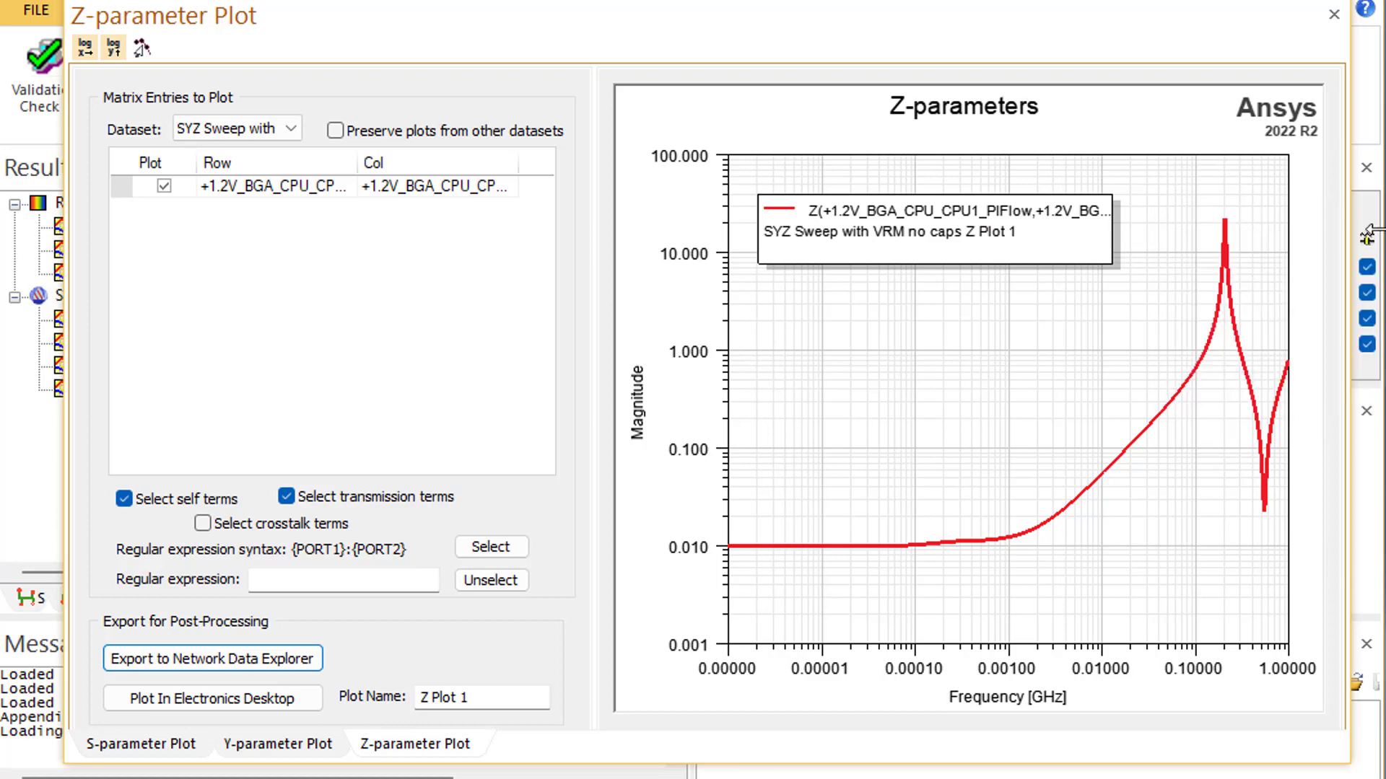
pyautogui.click(1225, 215)
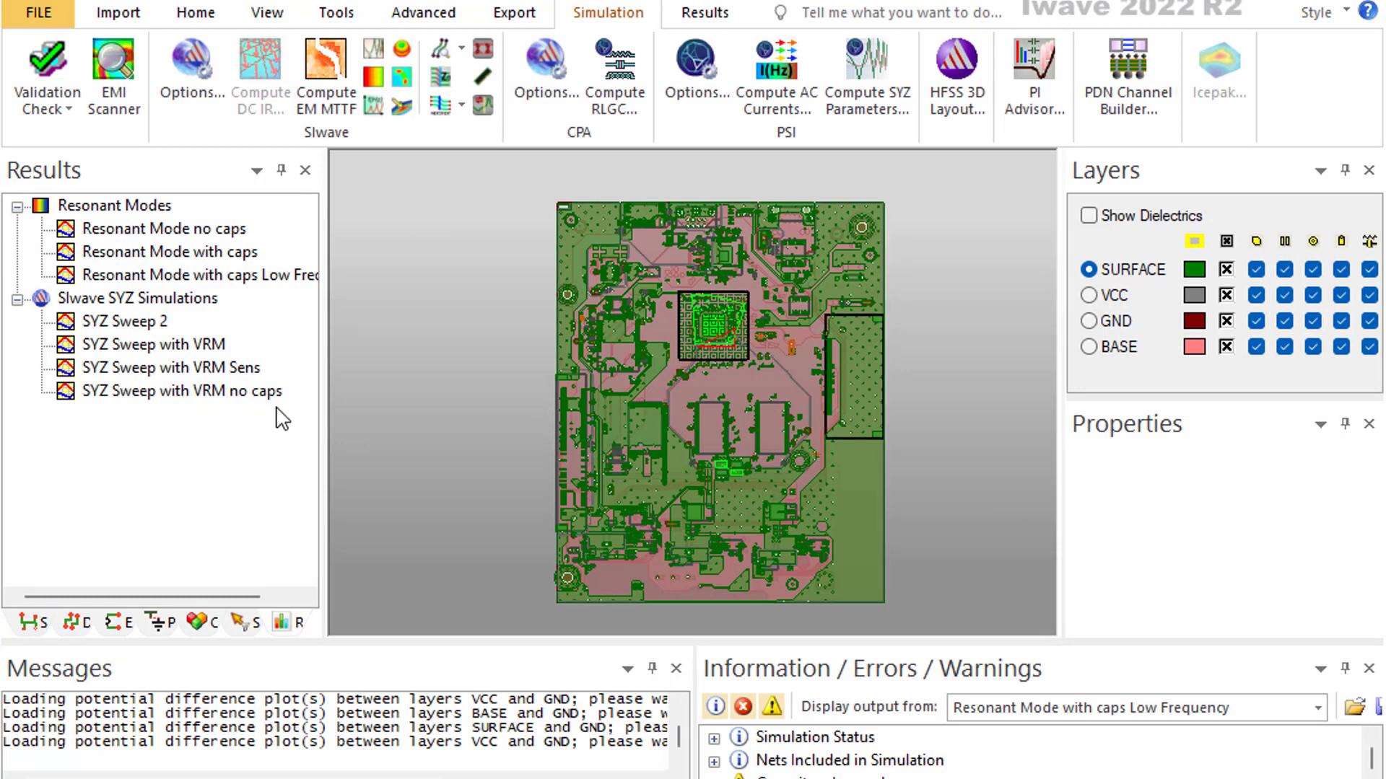
# Step: Display the table of computed modes for the "Resonant Mode no caps" result
pyautogui.click(145, 231)
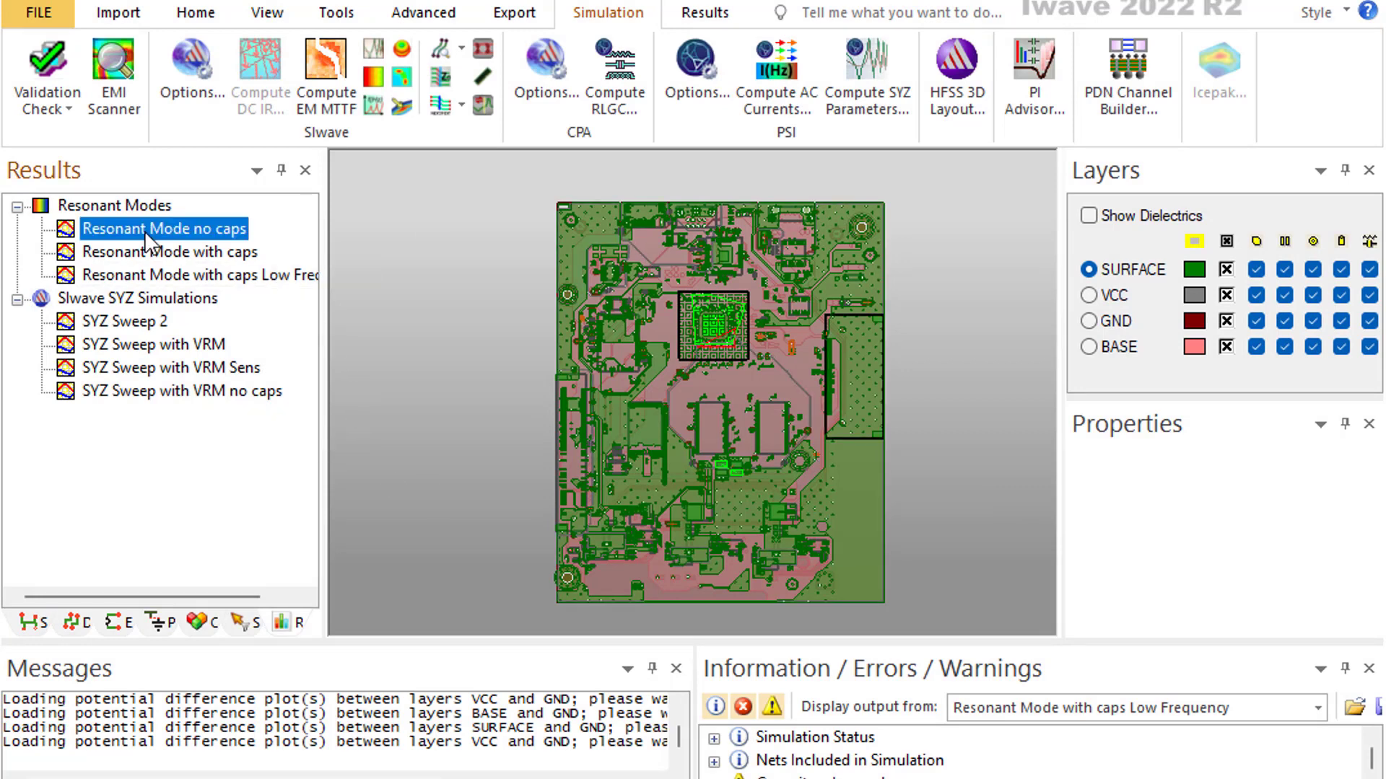
pyautogui.rightClick(146, 232)
pyautogui.click(239, 249)
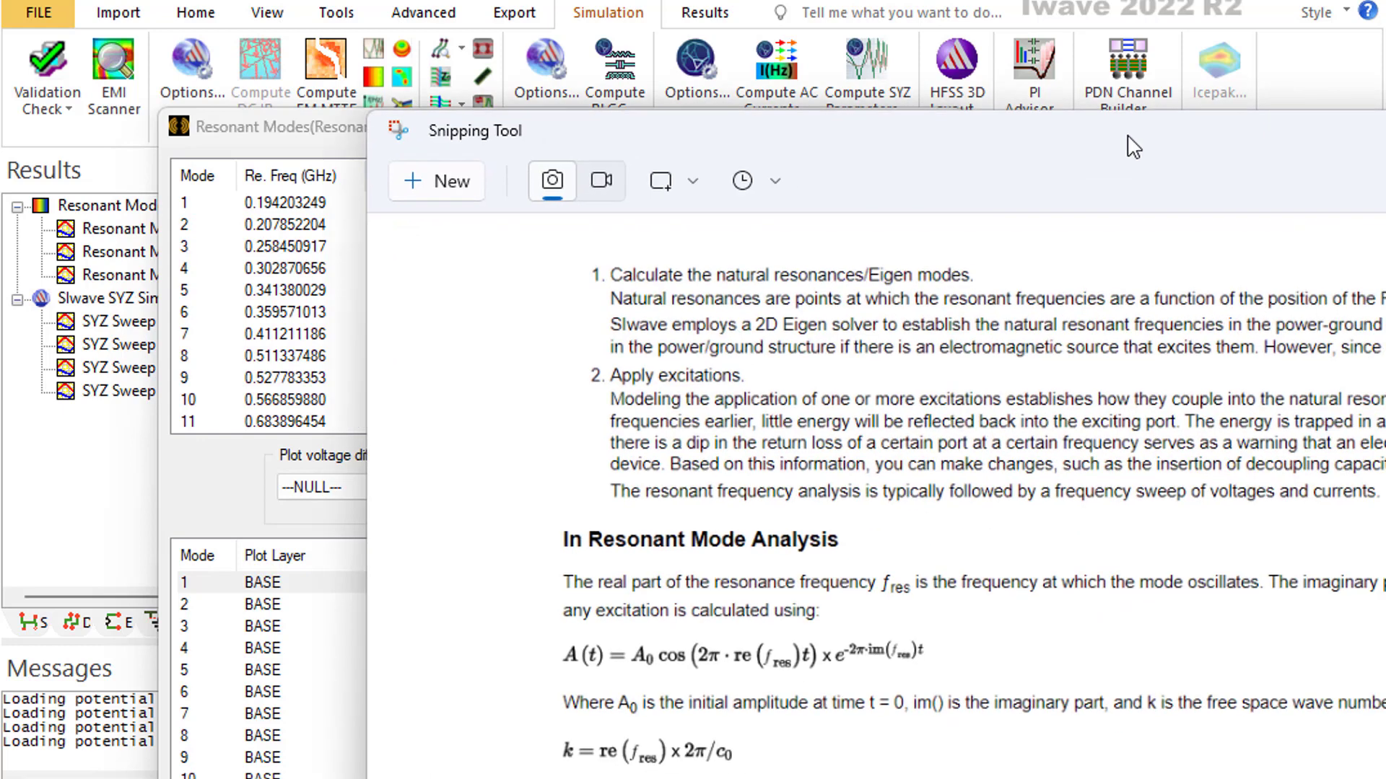
# Step: Consult the resonant mode formulas for frequency, k, wavelength and Q in the Snipping Tool window, then move it aside
pyautogui.moveTo(1129, 145); pyautogui.dragTo(866, 102)
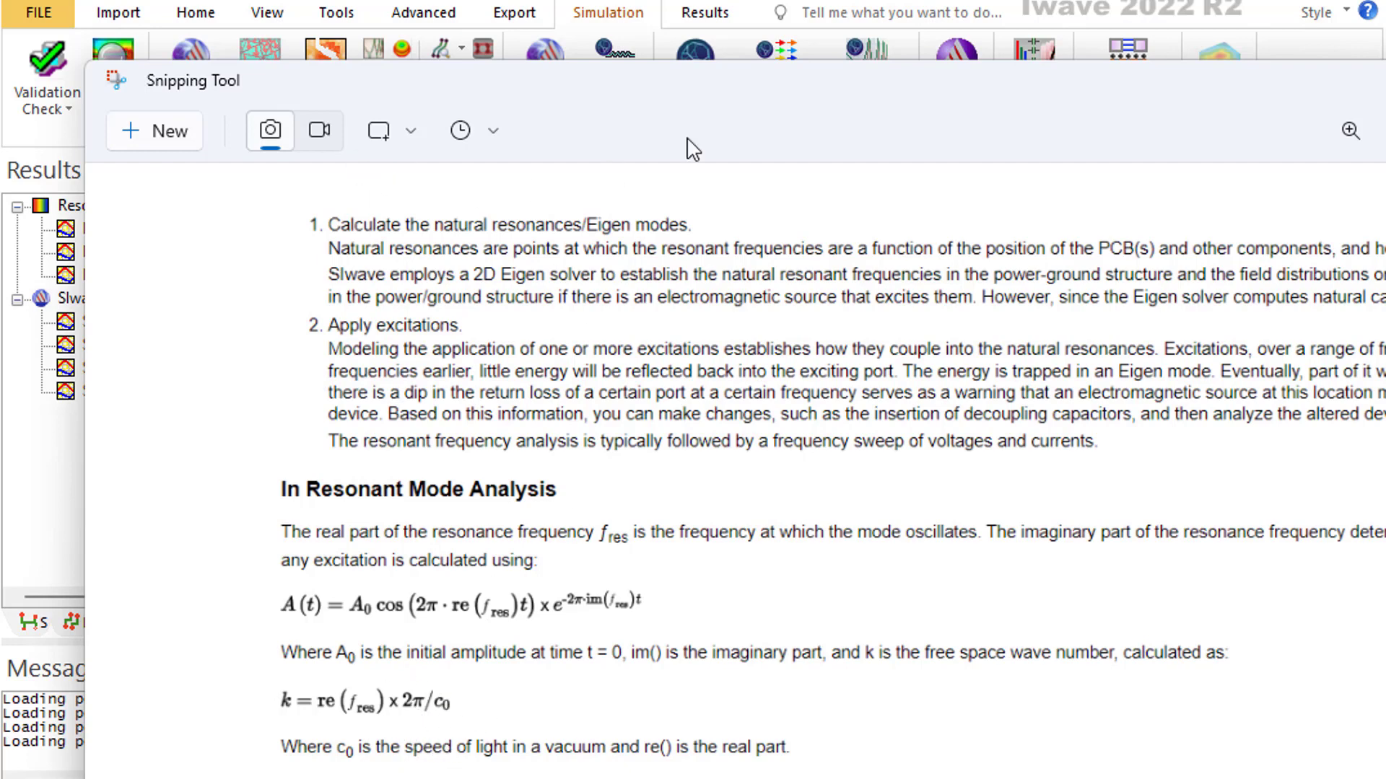
pyautogui.moveTo(556, 88); pyautogui.dragTo(1385, 144)
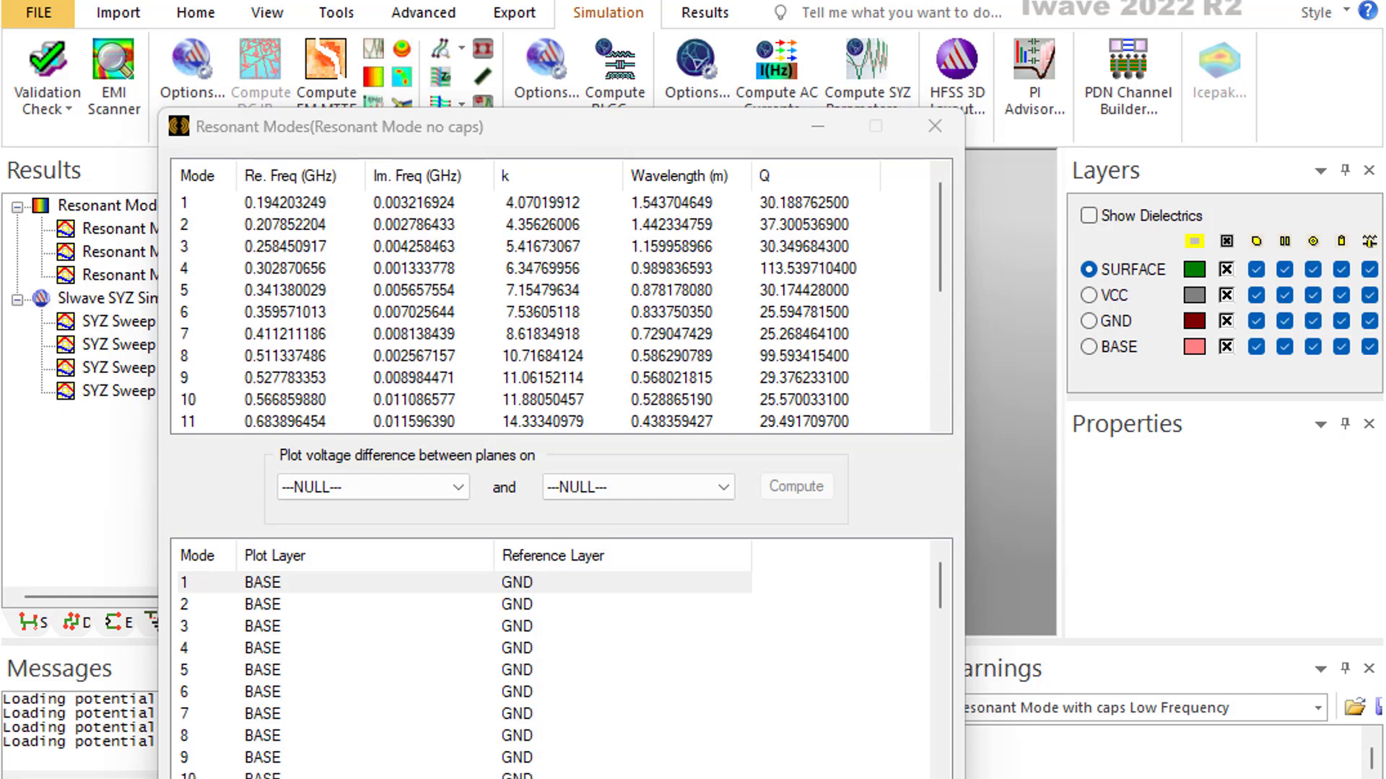
pyautogui.moveTo(1385, 318); pyautogui.dragTo(559, 4)
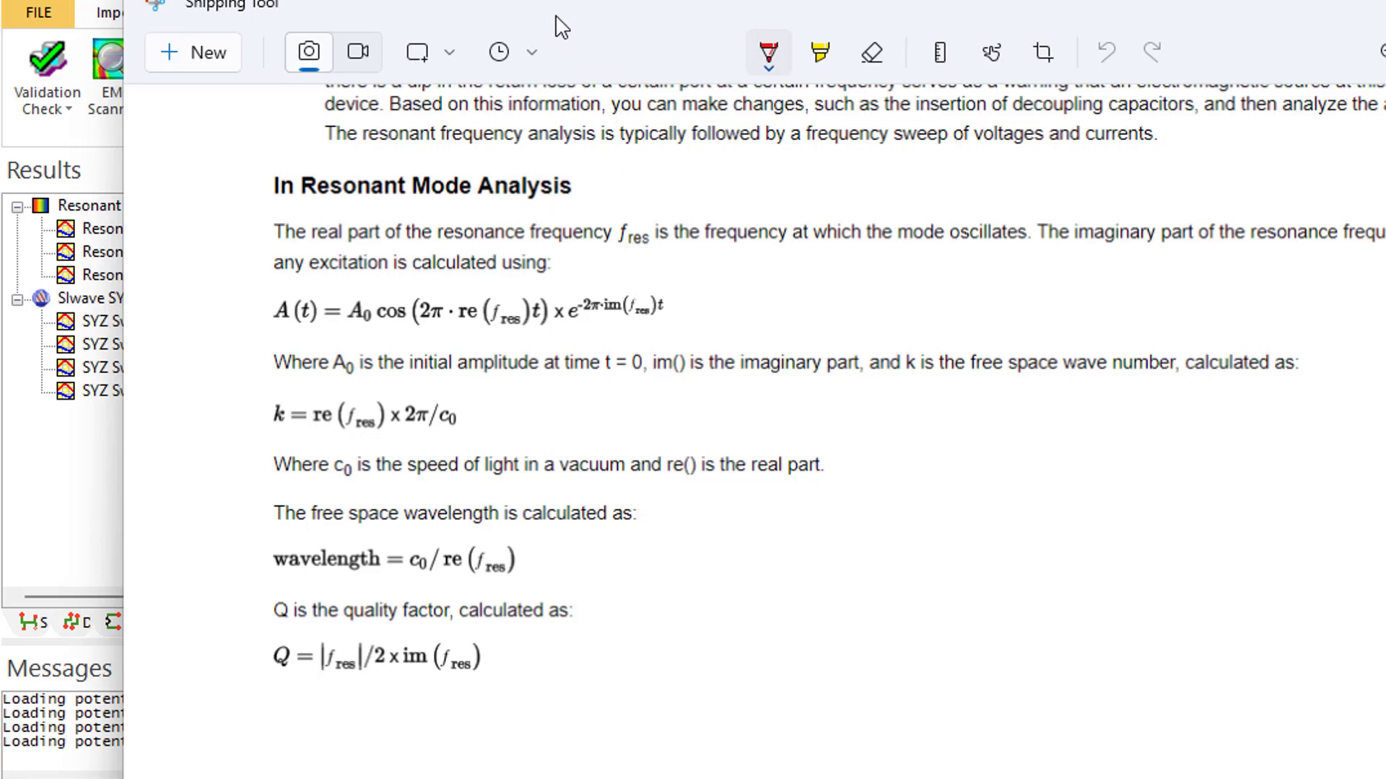
pyautogui.moveTo(535, 10); pyautogui.dragTo(1385, 119)
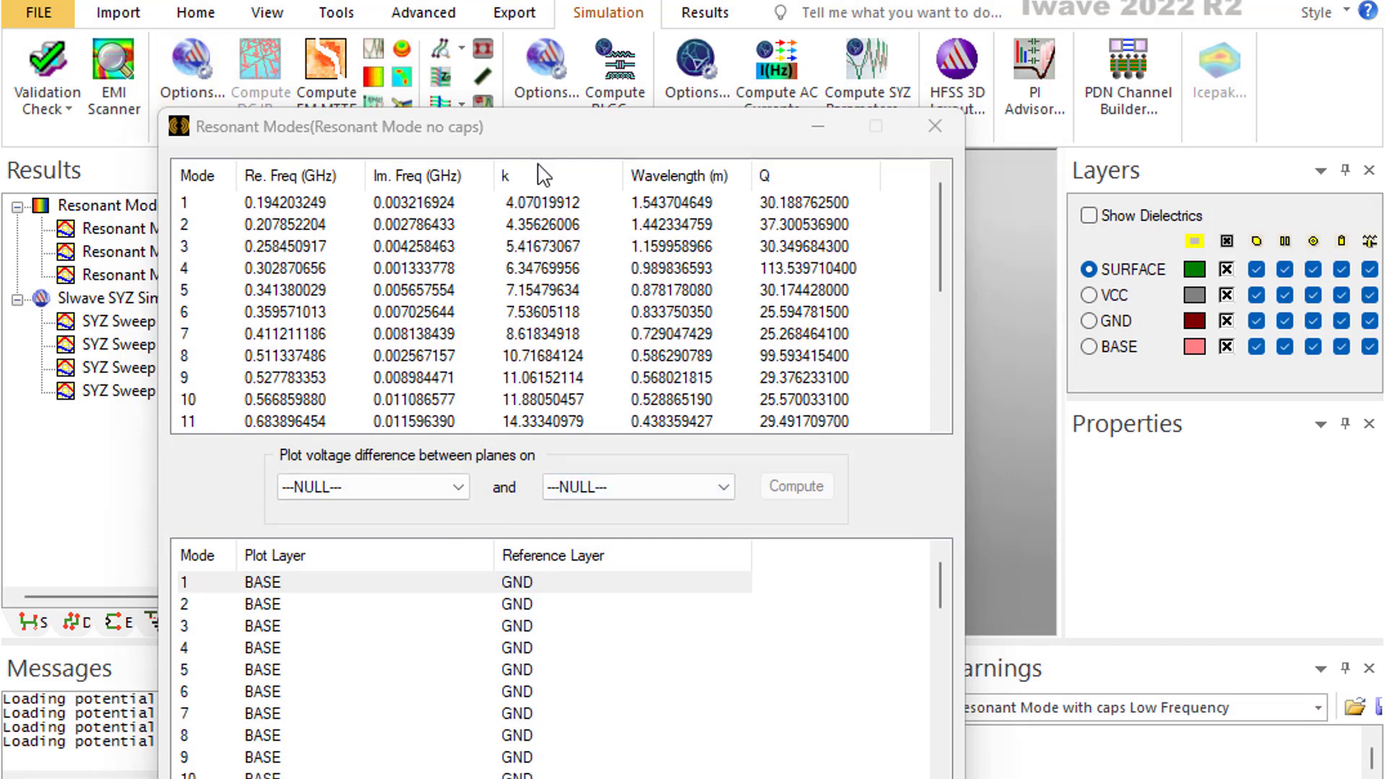
# Step: Compute the voltage difference plots between the VCC and GND planes for the resonant modes without capacitors
pyautogui.click(415, 491)
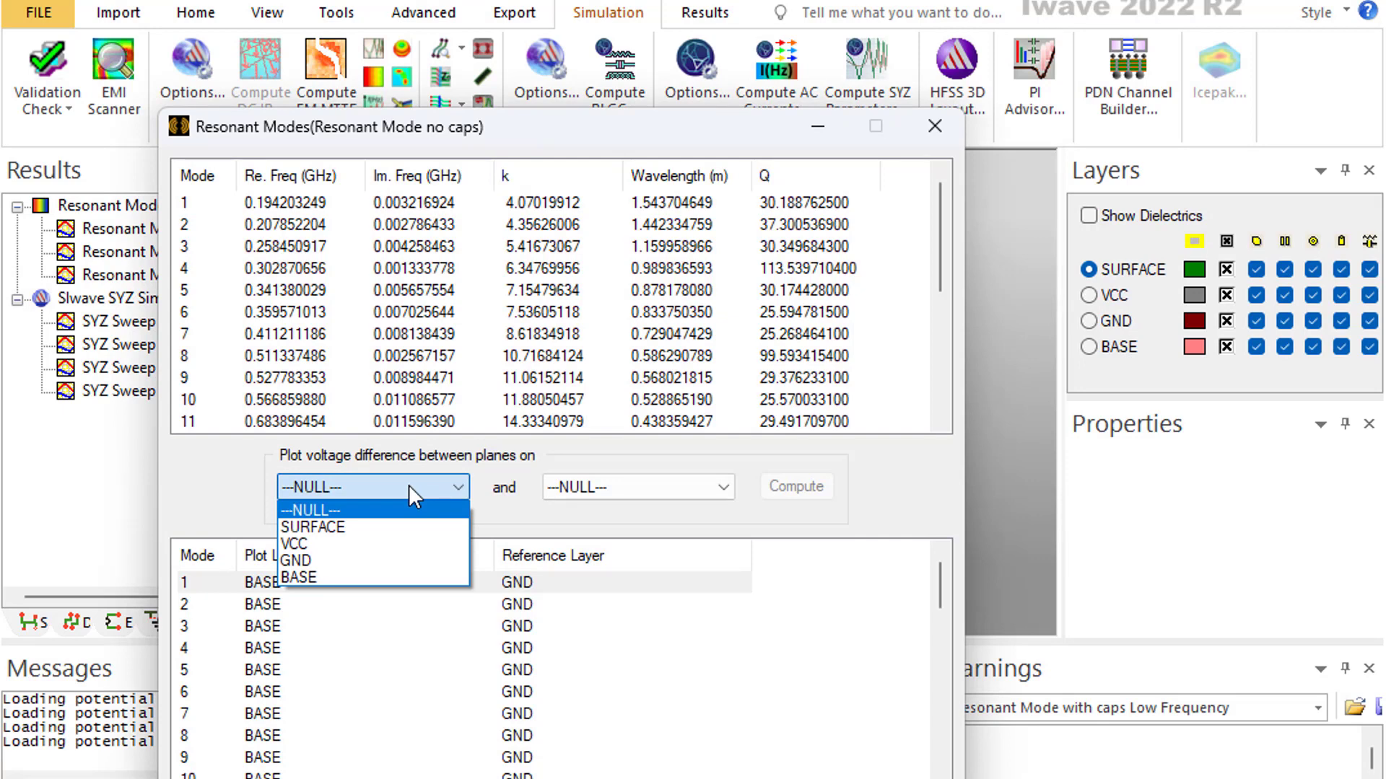
pyautogui.click(412, 545)
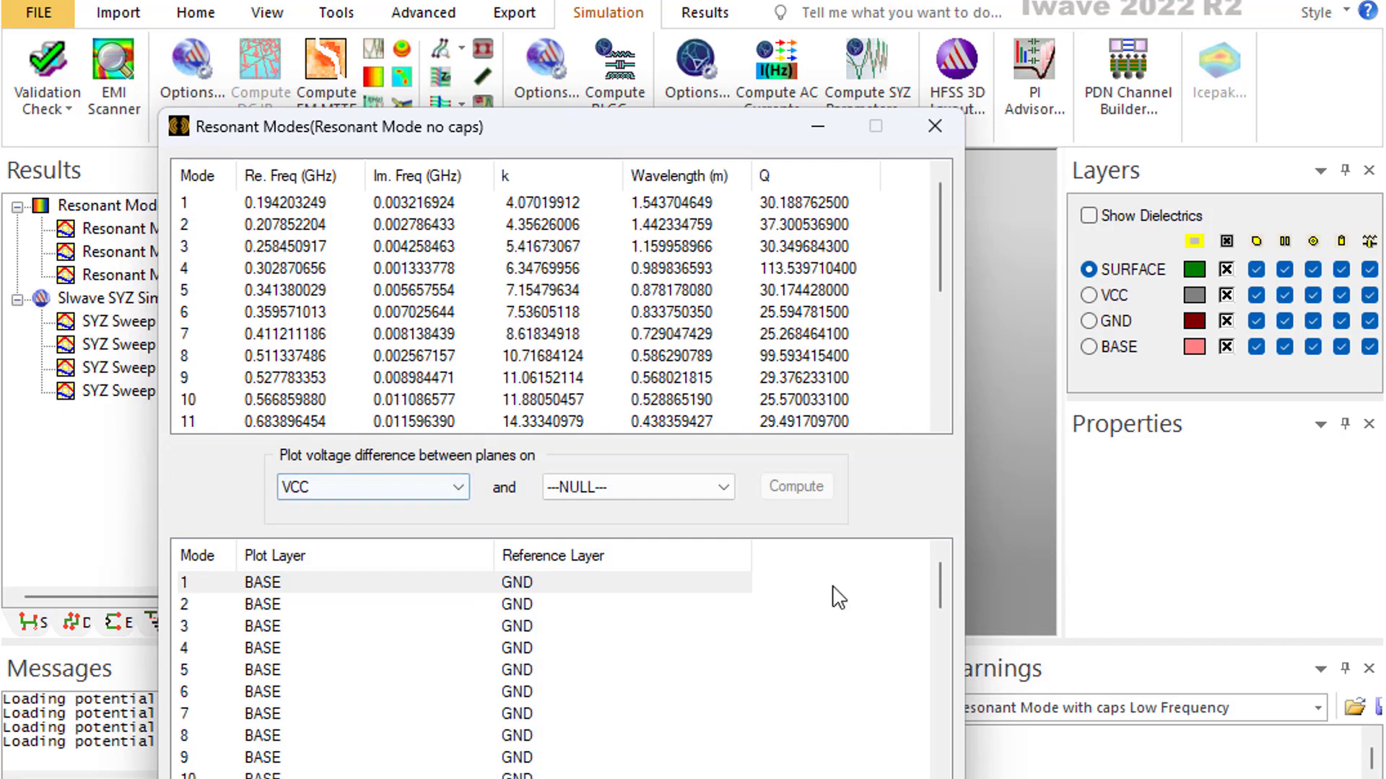
pyautogui.click(679, 489)
pyautogui.click(648, 561)
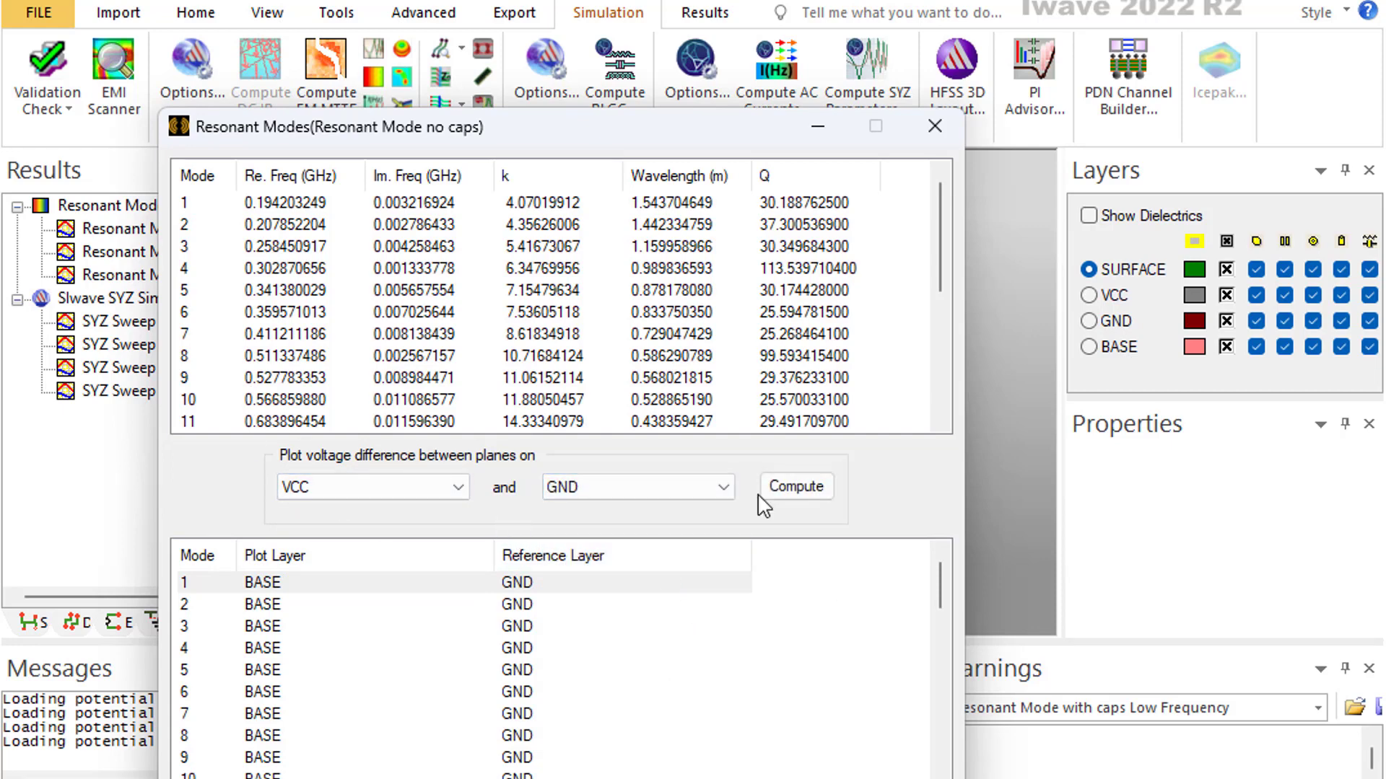
pyautogui.click(794, 486)
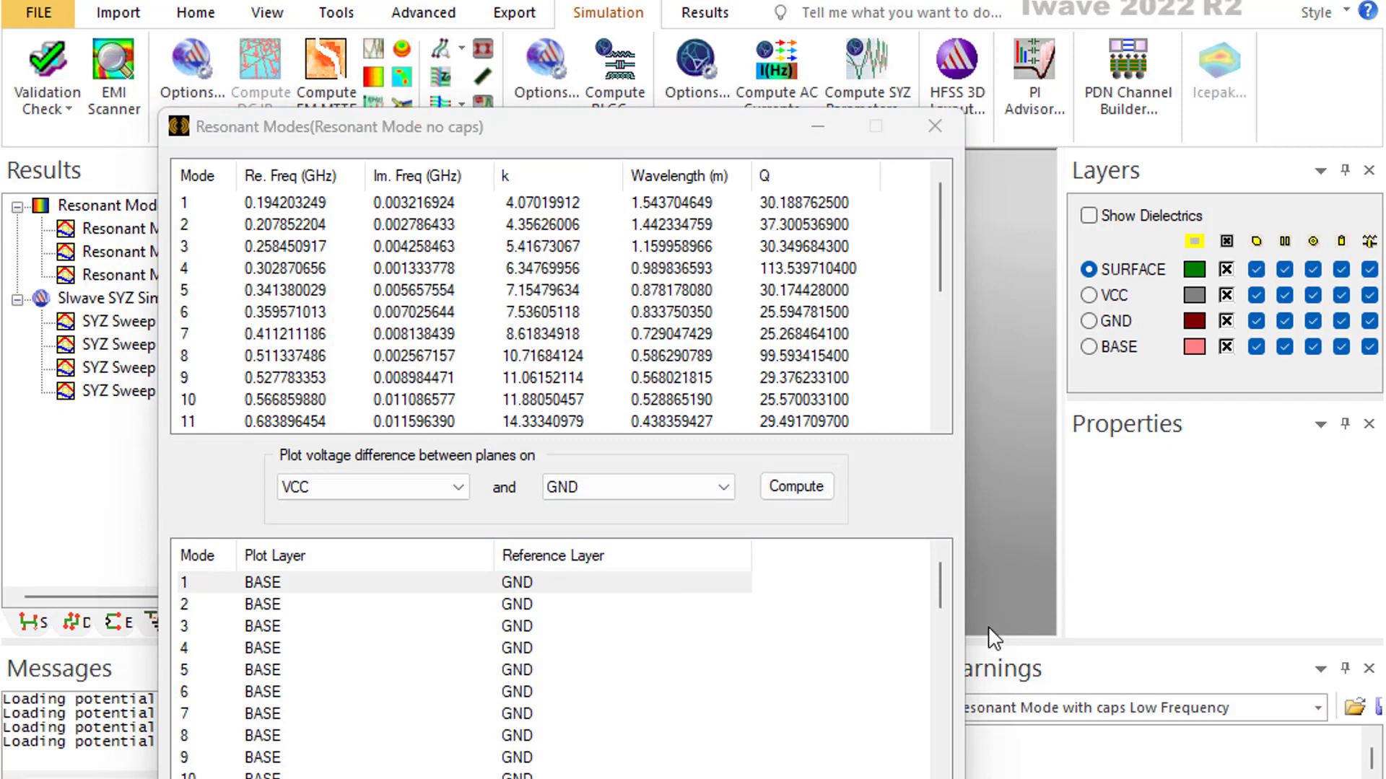
# Step: Look through the VCC to GND plot entries and the list of resonant mode frequencies
pyautogui.moveTo(940, 579); pyautogui.dragTo(928, 743)
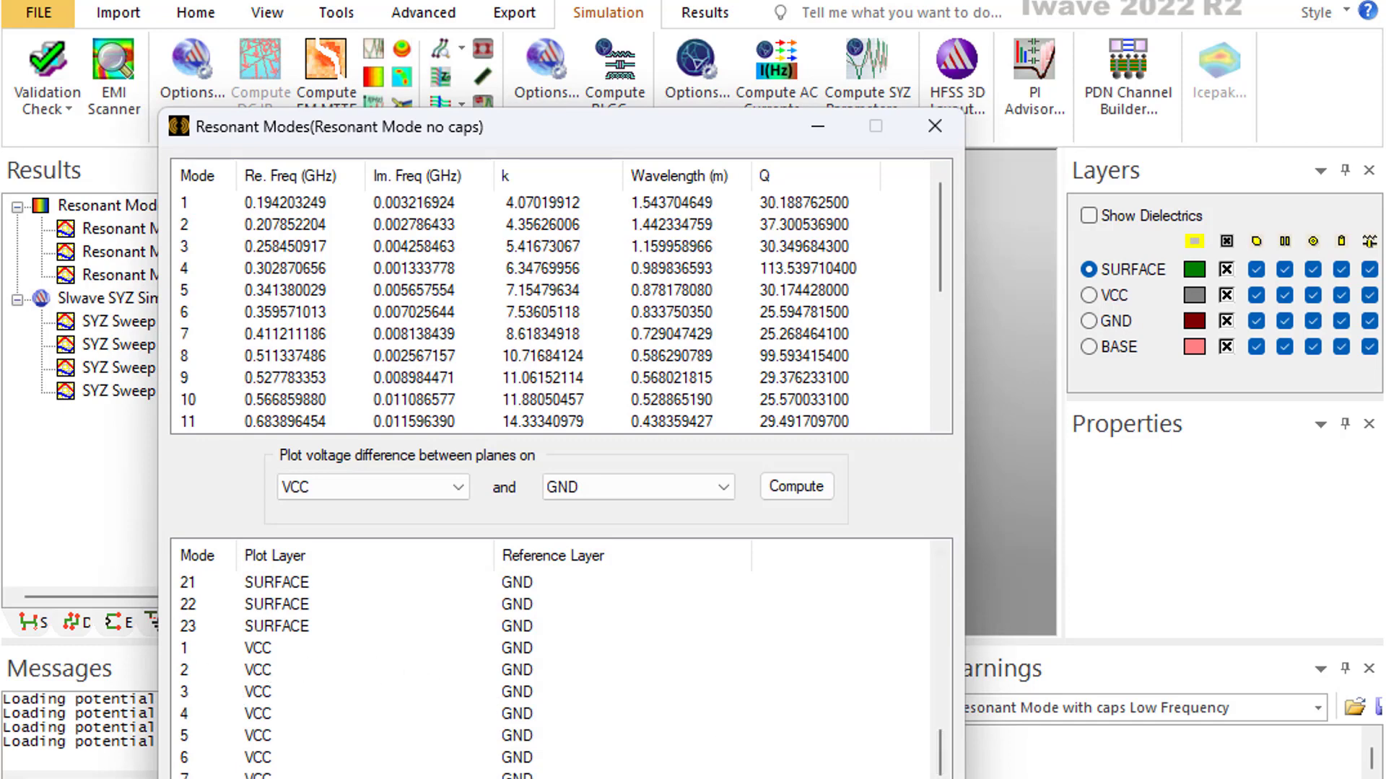
pyautogui.moveTo(944, 749)
pyautogui.mouseDown()
pyautogui.moveTo(947, 776)
pyautogui.moveTo(951, 752)
pyautogui.mouseUp()
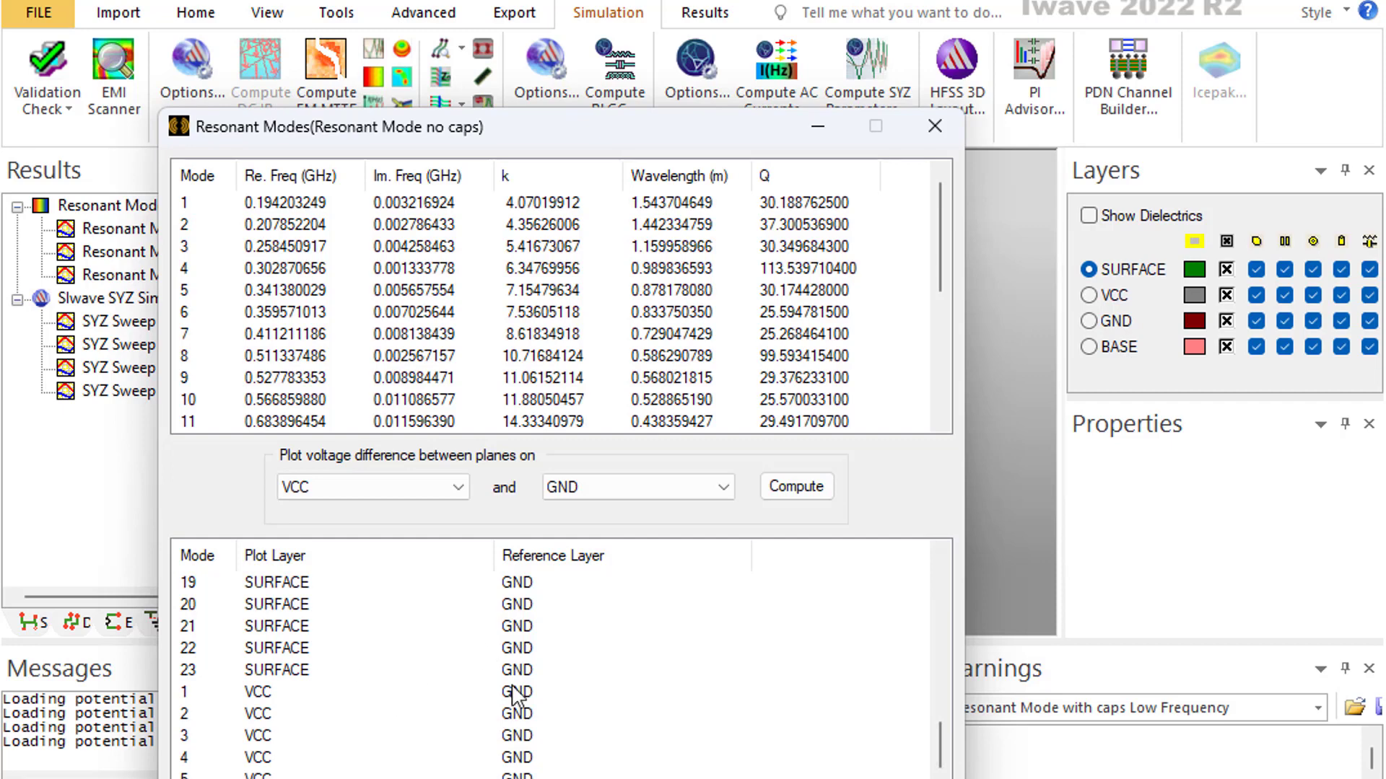
pyautogui.scroll(-4, 319, 296)
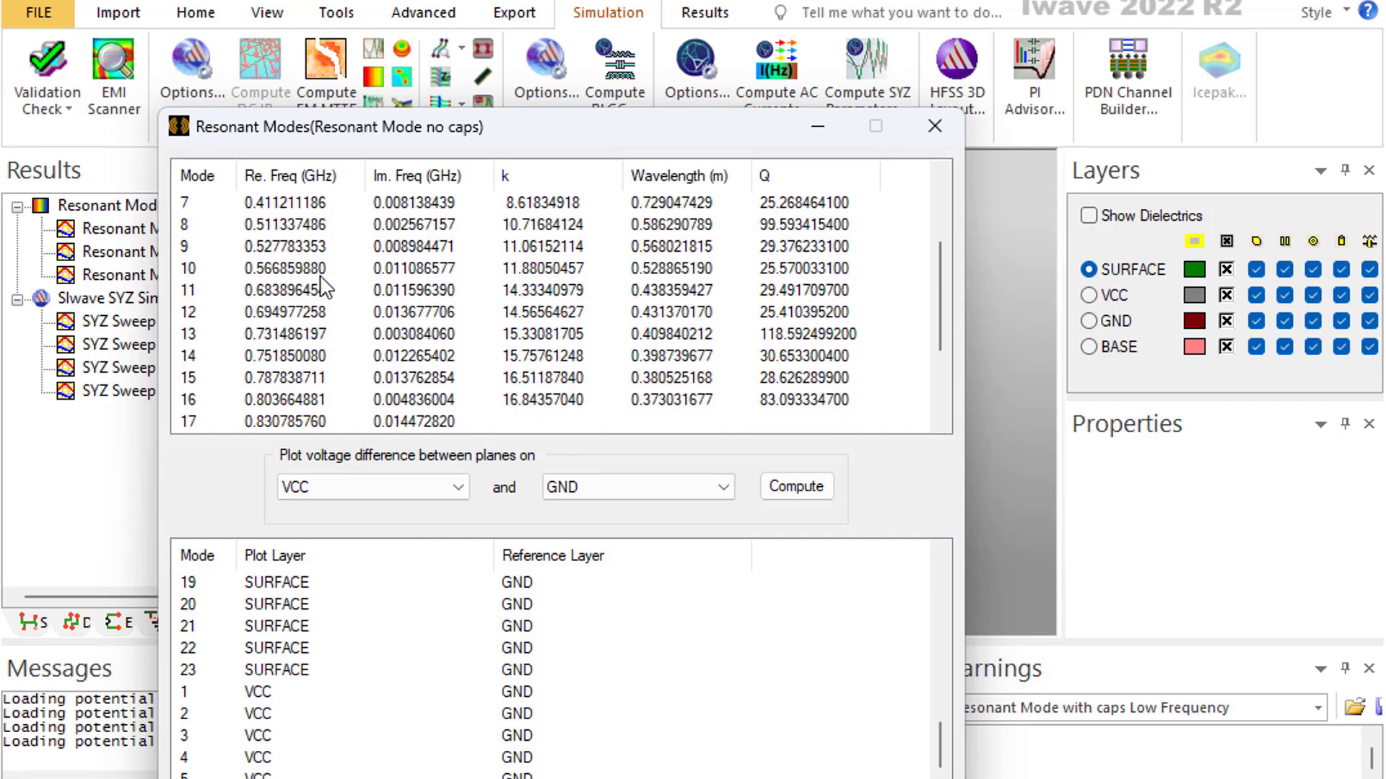
pyautogui.scroll(4, 296, 292)
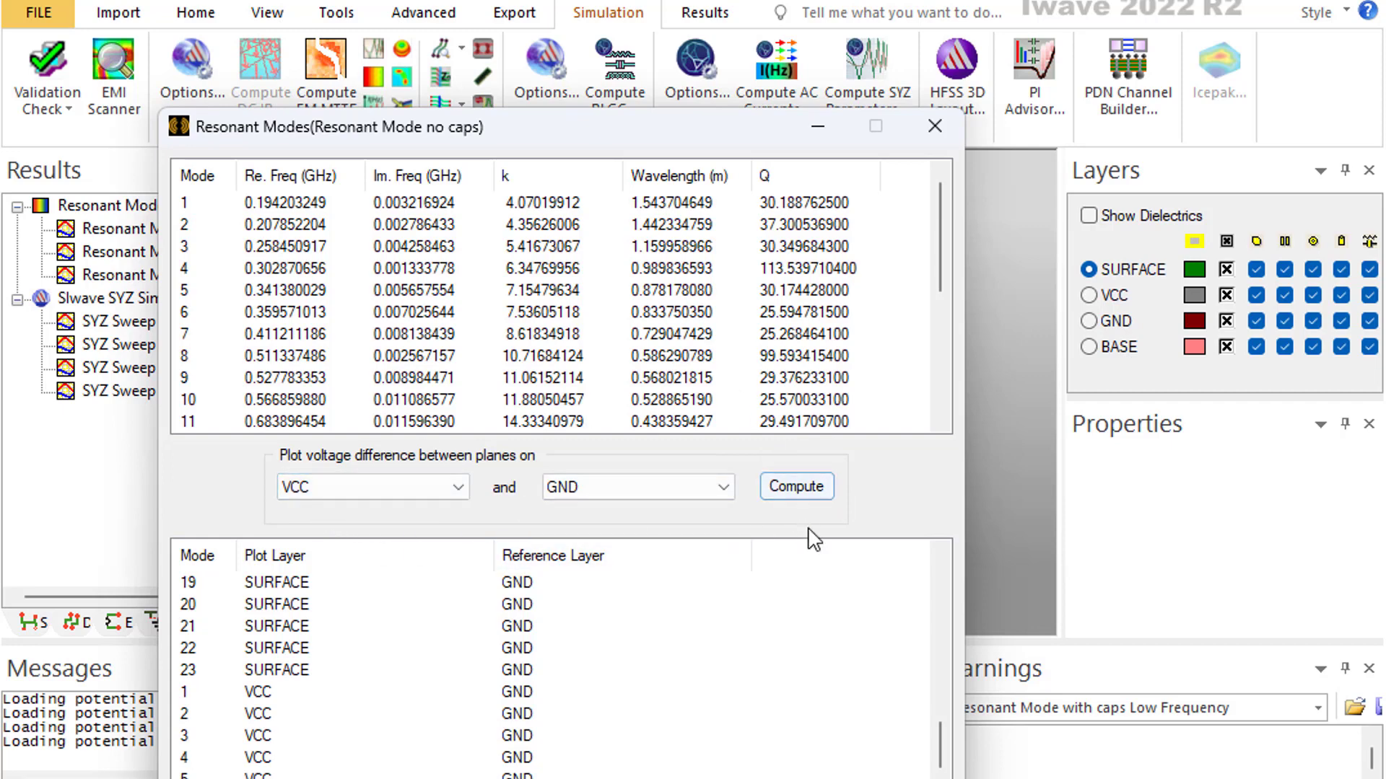
# Step: Set the plane pair for the voltage difference plot to BASE and GND
pyautogui.moveTo(939, 743); pyautogui.dragTo(937, 775)
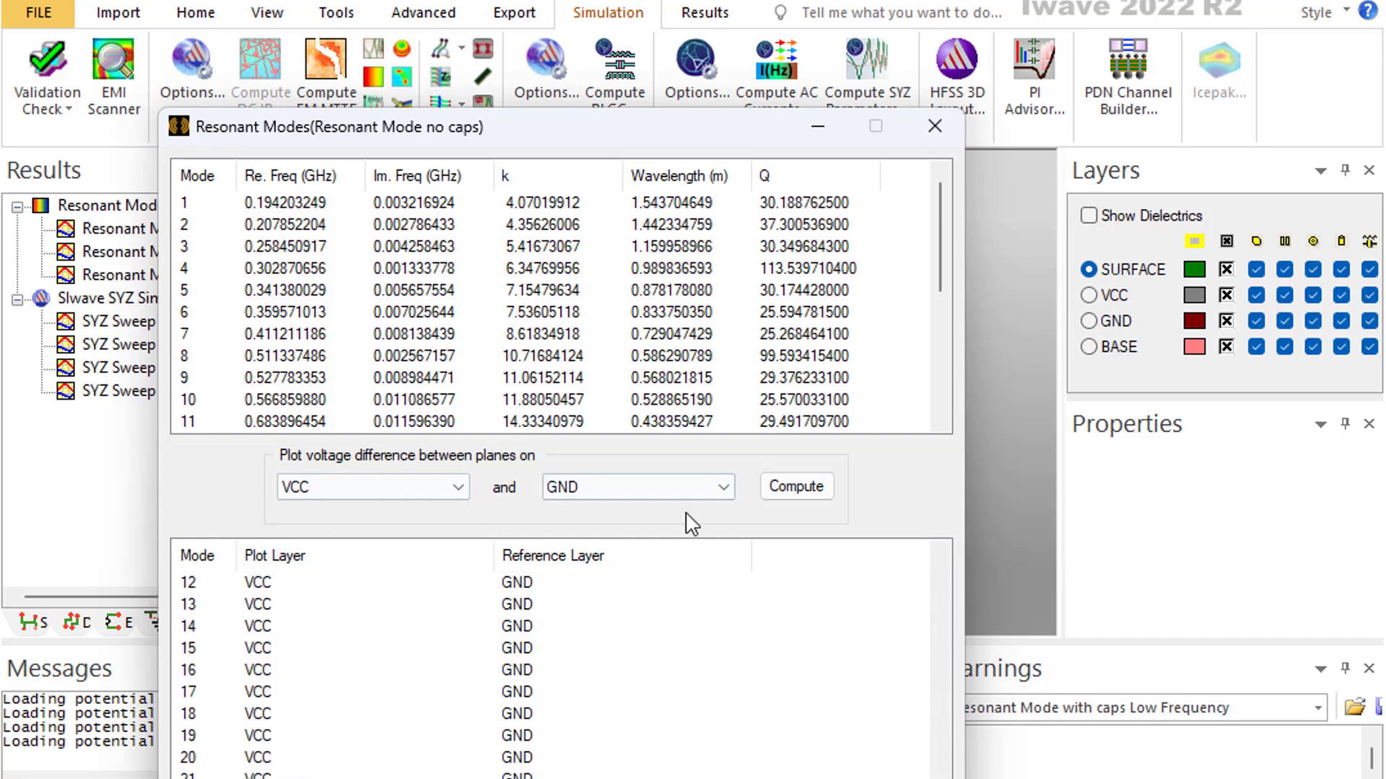
pyautogui.click(424, 487)
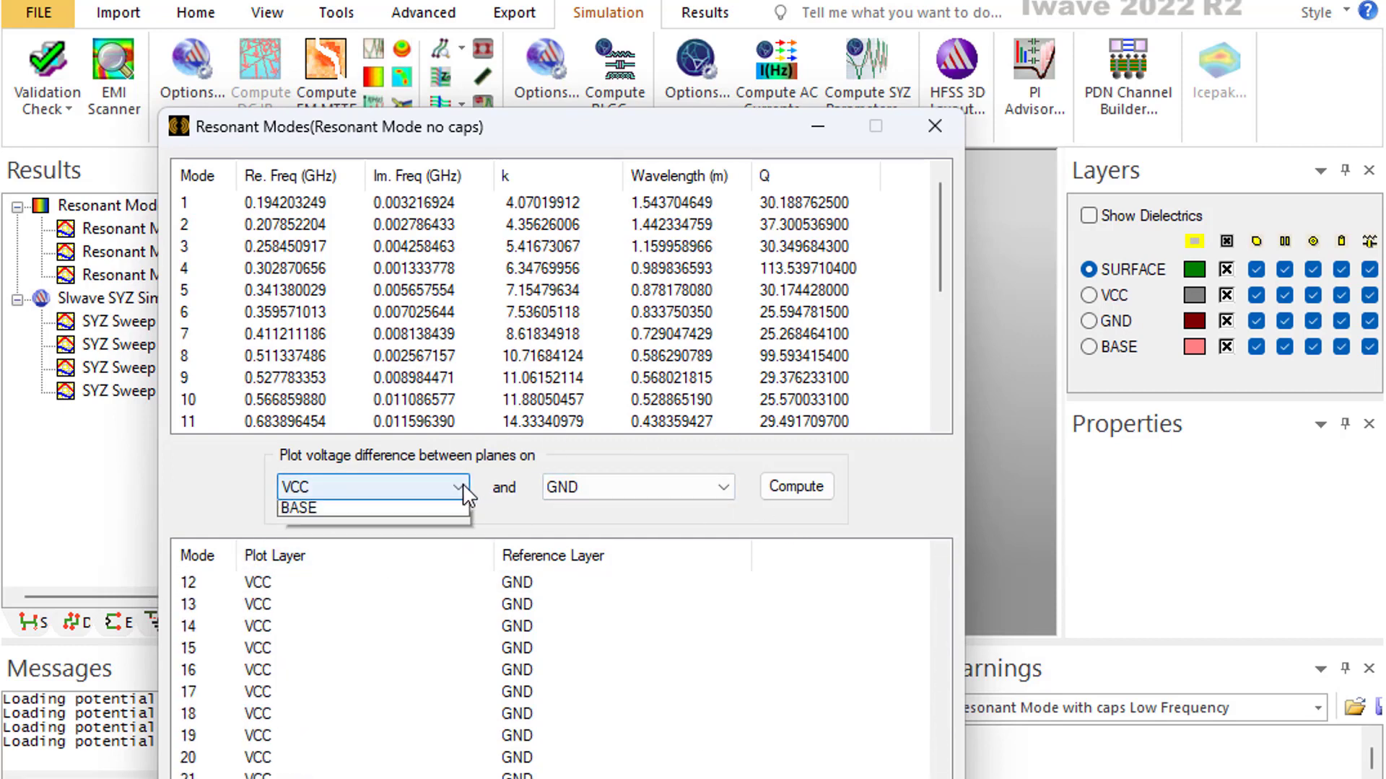
pyautogui.click(388, 533)
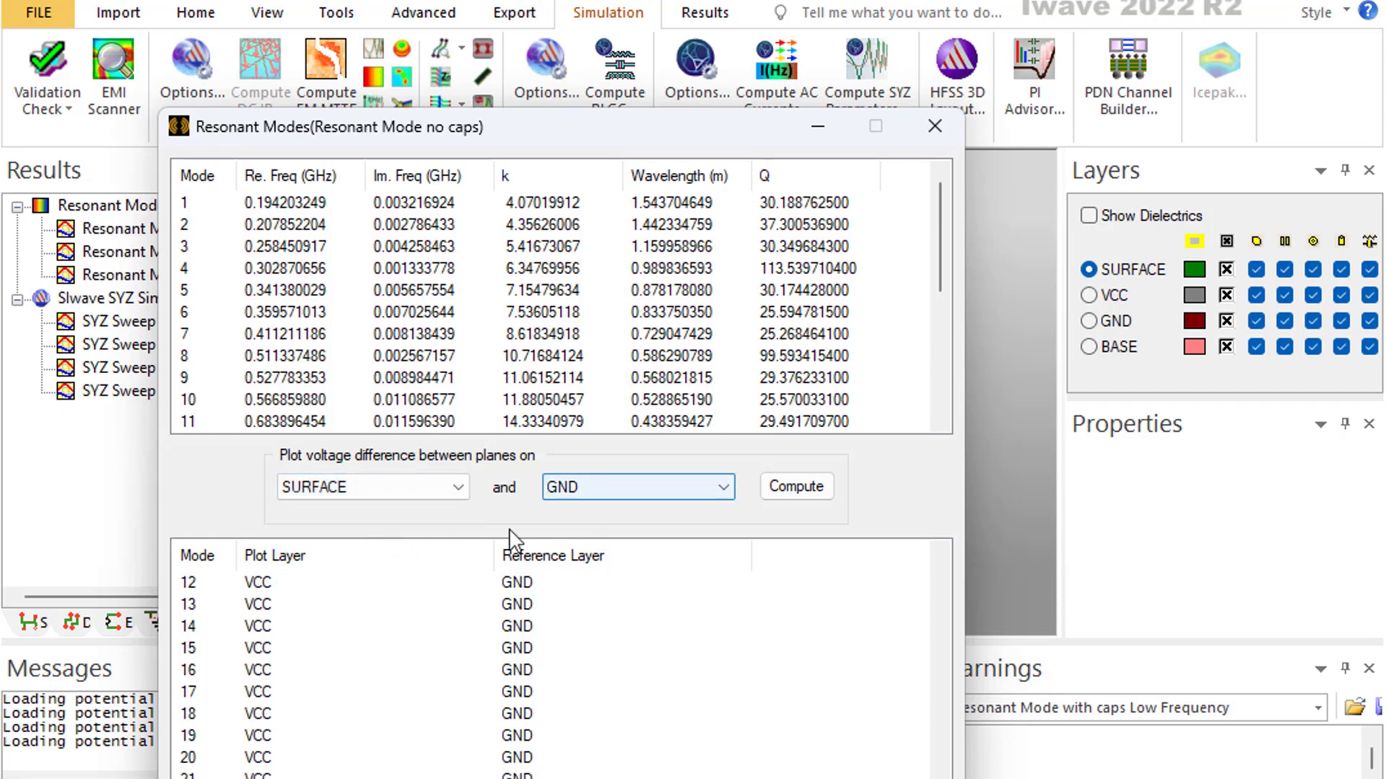
pyautogui.click(451, 488)
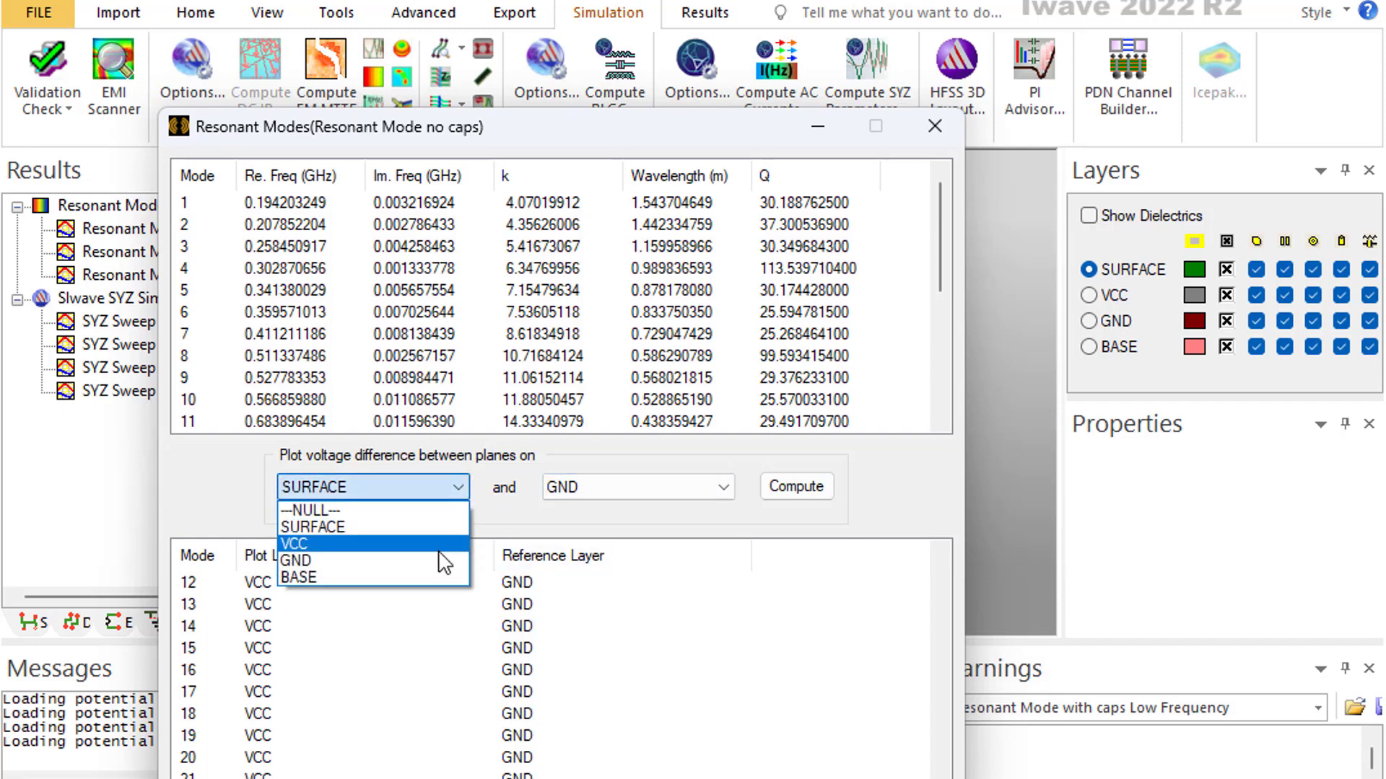
pyautogui.click(411, 576)
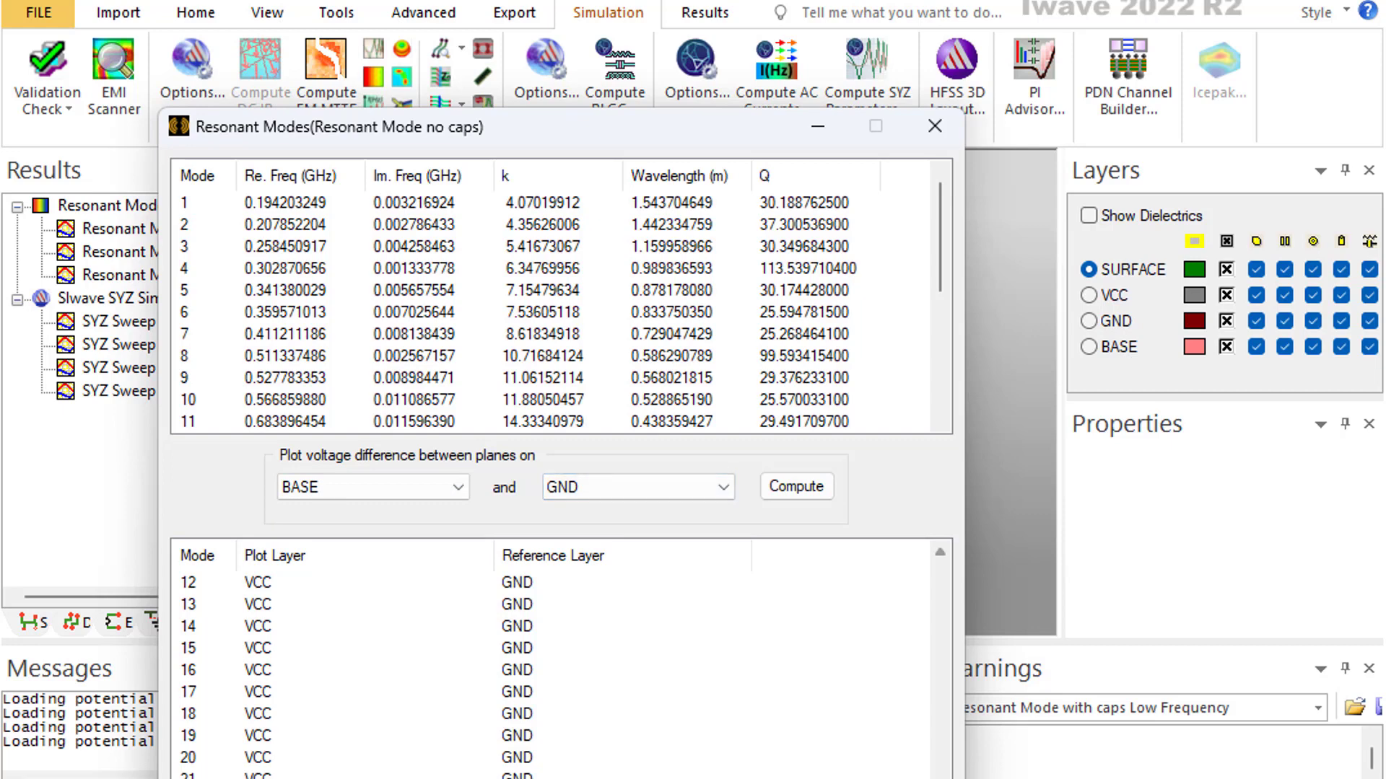
# Step: Move the Resonant Modes window off the board and select the mode 1 plot entry between VCC and GND
pyautogui.moveTo(940, 778)
pyautogui.mouseDown()
pyautogui.moveTo(941, 574)
pyautogui.moveTo(941, 778)
pyautogui.mouseUp()
pyautogui.click(976, 633)
pyautogui.scroll(4, 515, 653)
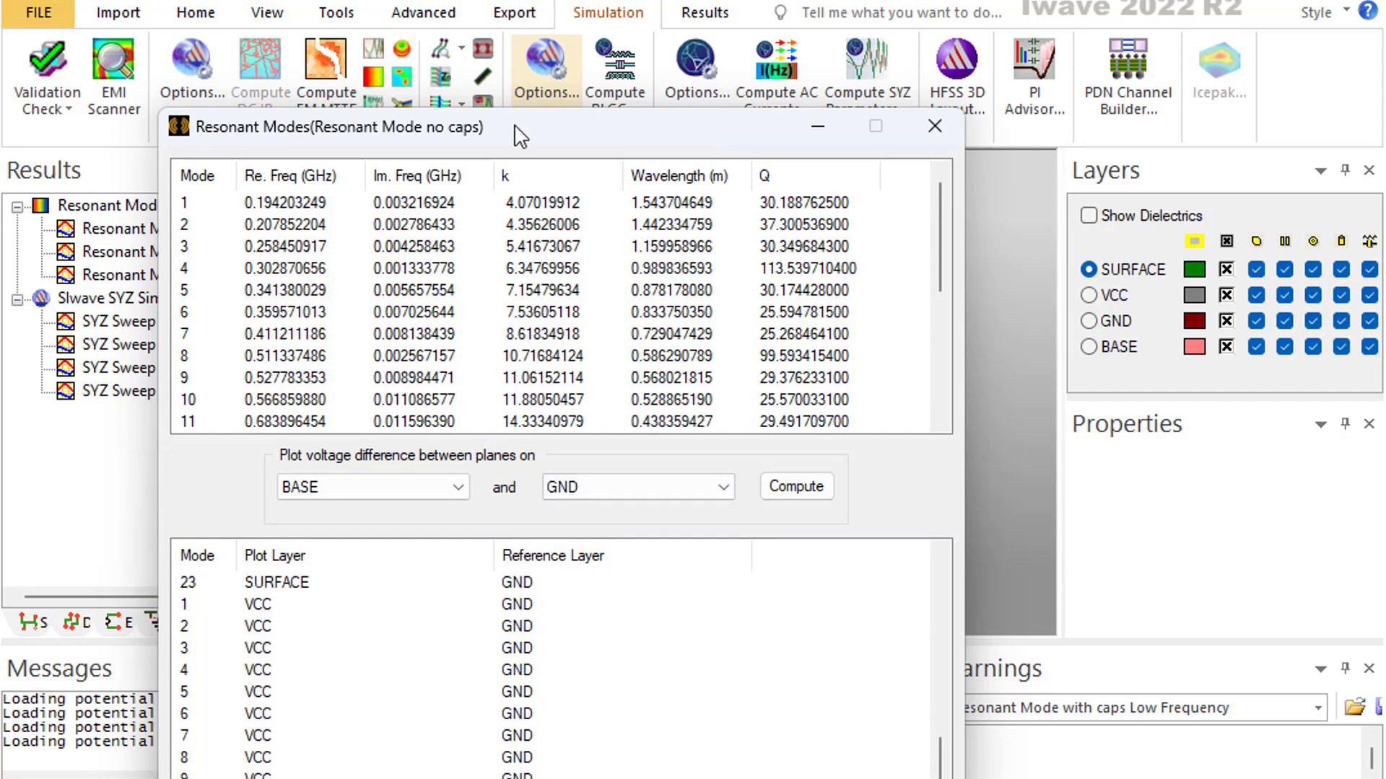
pyautogui.moveTo(517, 130); pyautogui.dragTo(1245, 79)
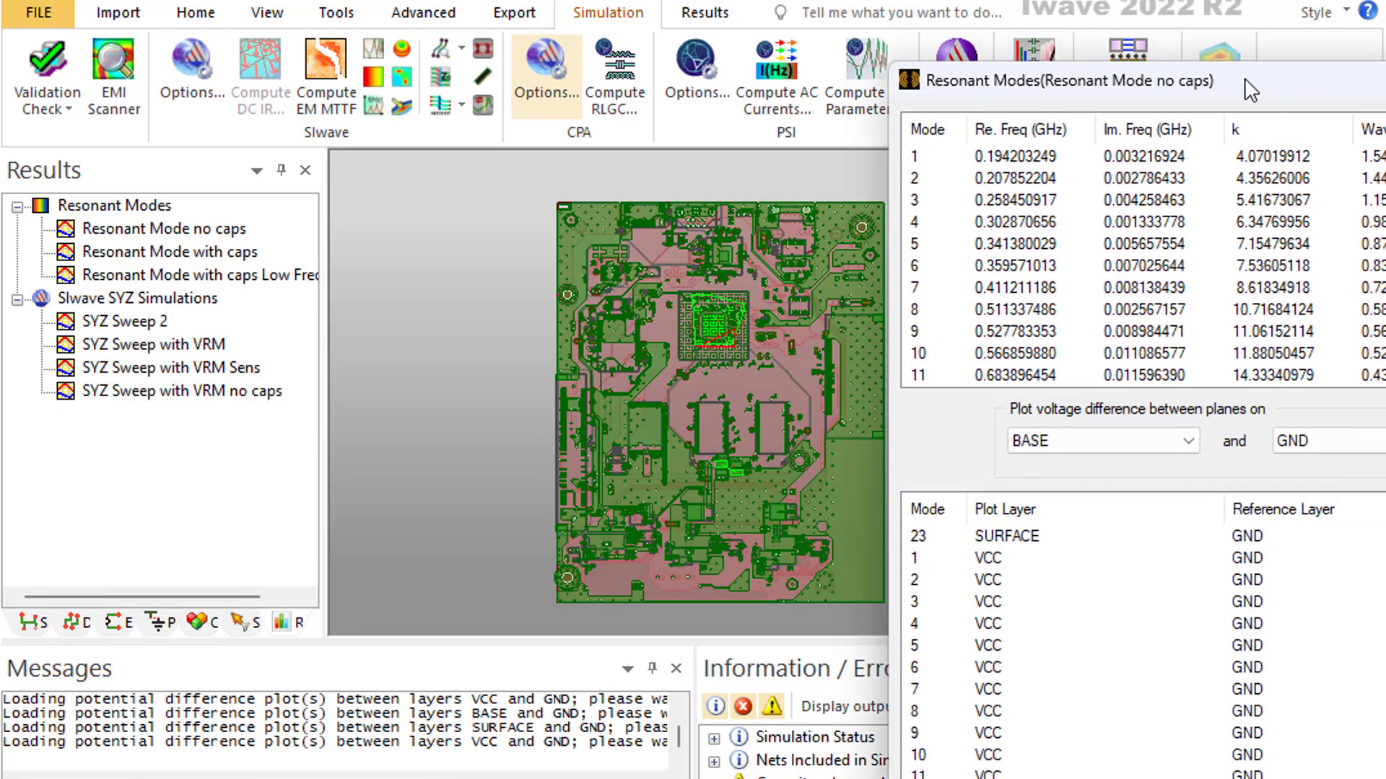
pyautogui.click(991, 559)
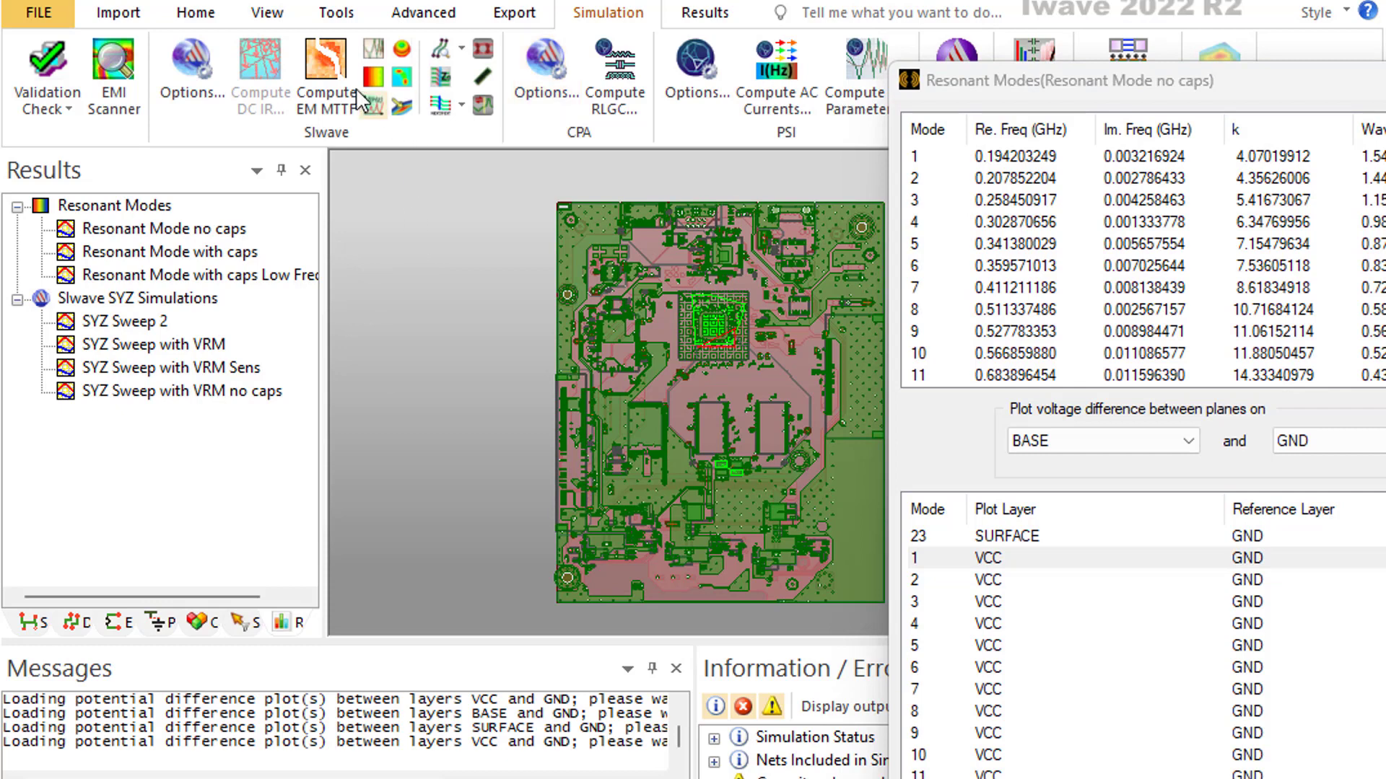
# Step: Turn on the display of the voltage plot and its colour scale in the layout view
pyautogui.click(267, 13)
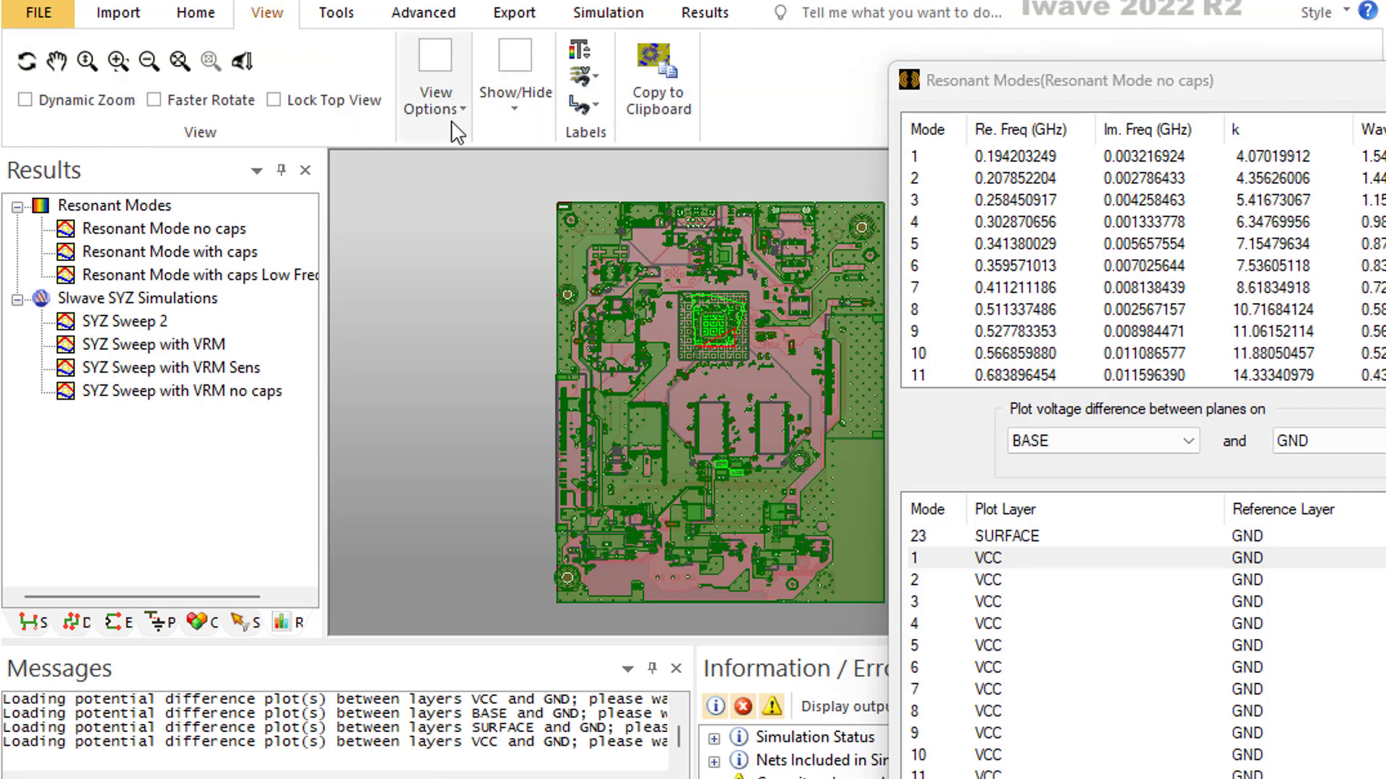
pyautogui.click(513, 129)
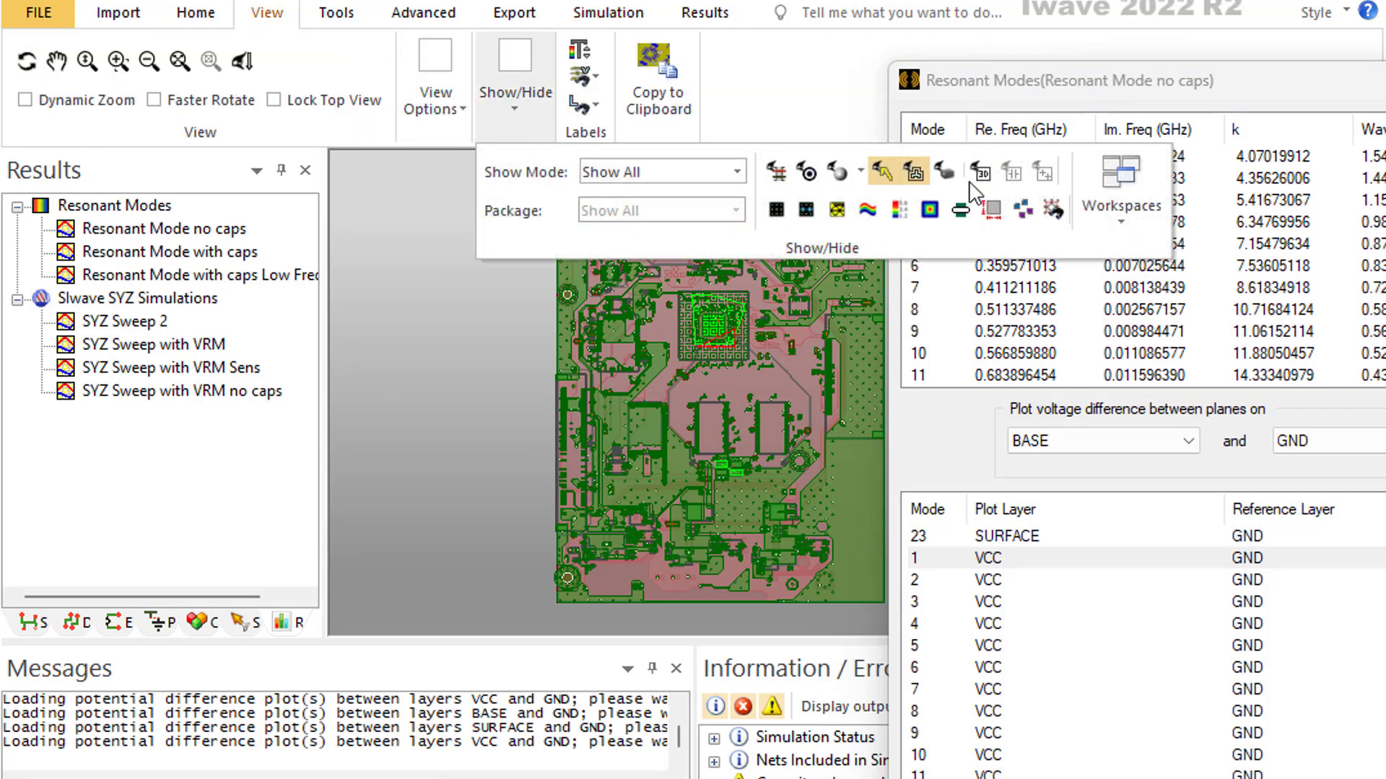
pyautogui.click(879, 210)
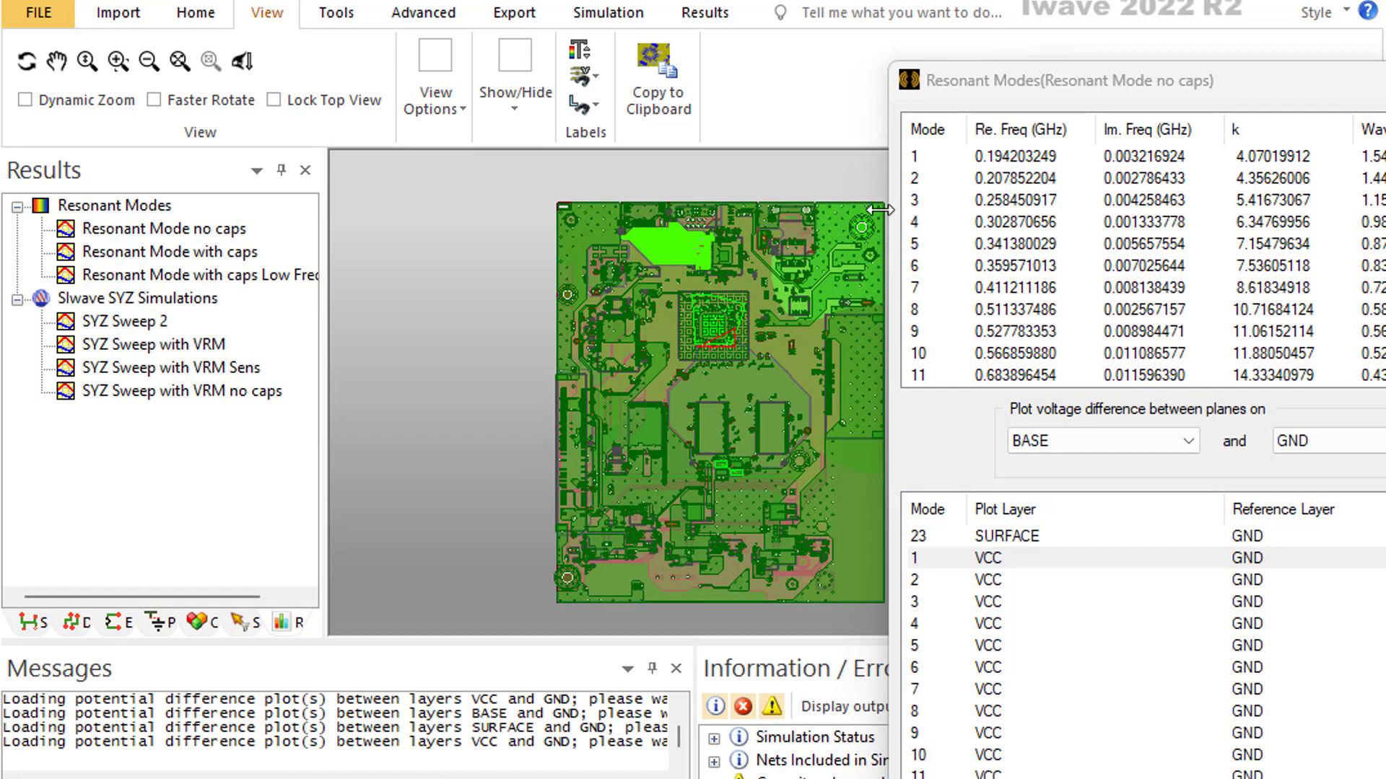
pyautogui.click(514, 129)
pyautogui.click(899, 210)
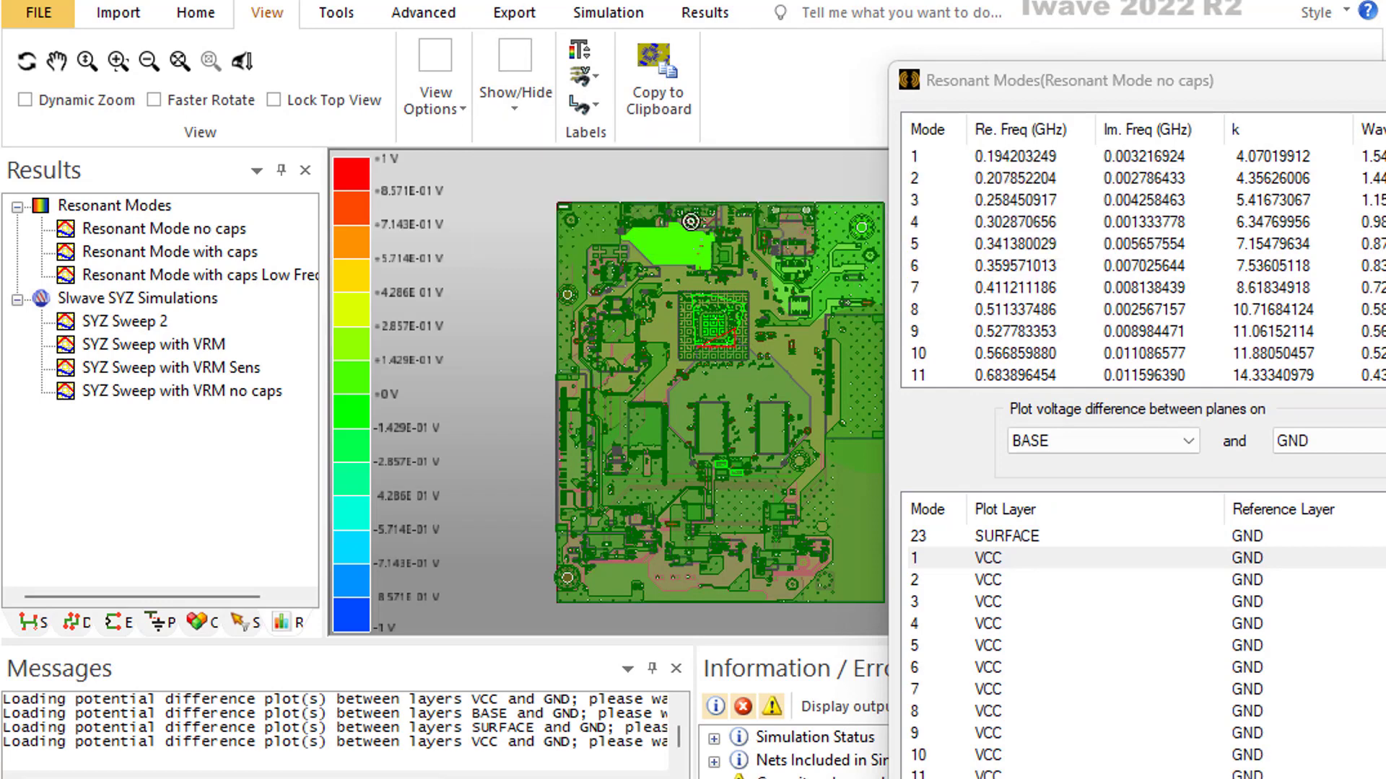
# Step: Hide all board layers except VCC, keeping the Resonant Modes window within reach beside the board
pyautogui.moveTo(1006, 94); pyautogui.dragTo(1385, 359)
pyautogui.click(1226, 241)
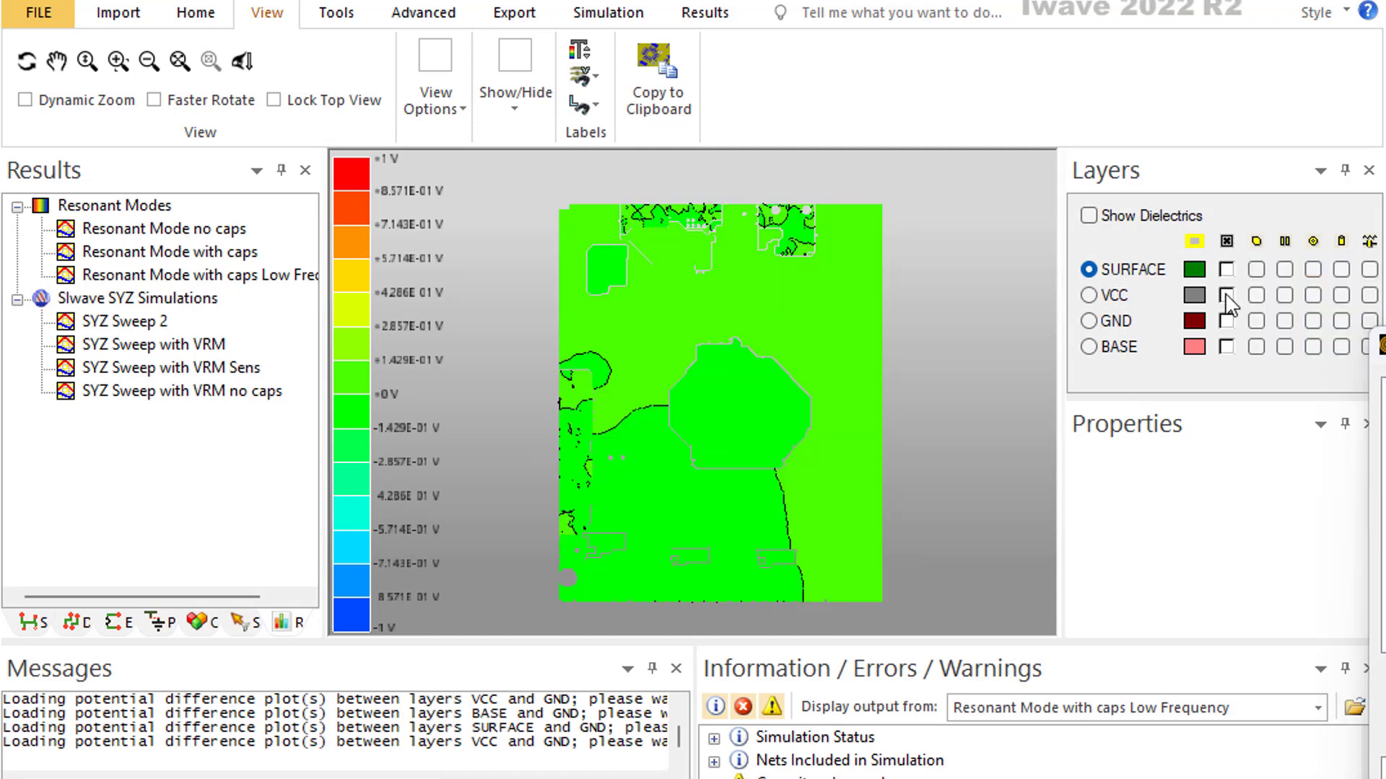
pyautogui.click(1227, 295)
pyautogui.moveTo(1377, 362); pyautogui.dragTo(1170, 148)
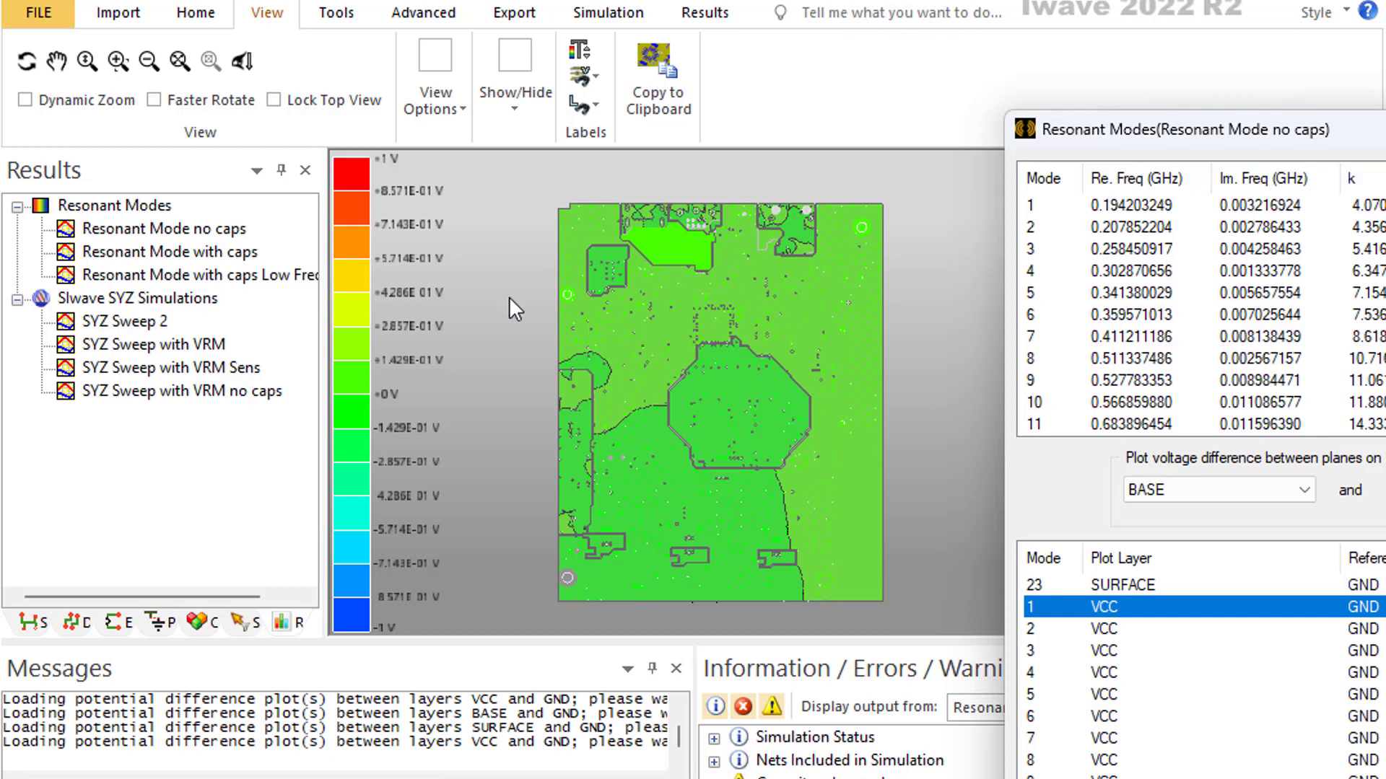
# Step: View the VCC to GND voltage difference plots of modes 2 through 6 one after another
pyautogui.click(1118, 634)
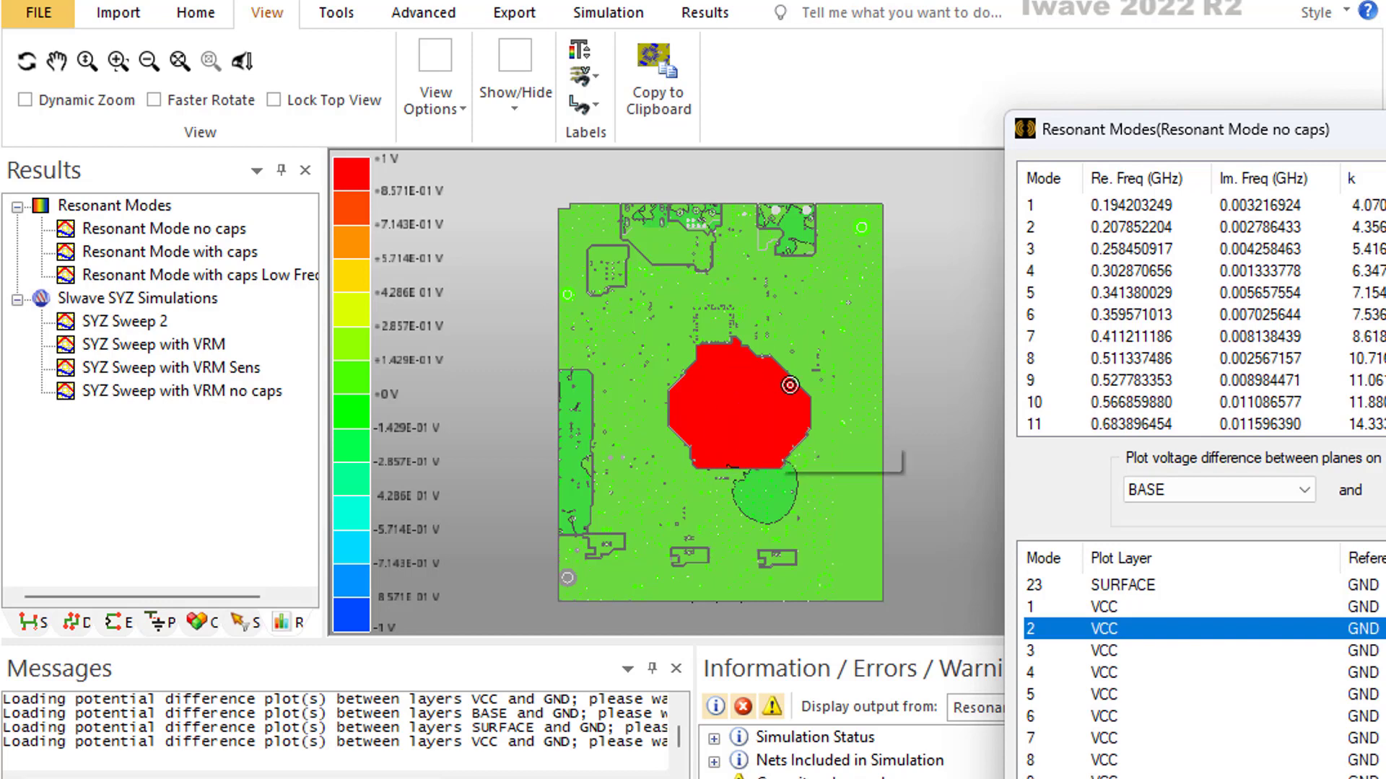
pyautogui.moveTo(797, 393)
pyautogui.click(1116, 651)
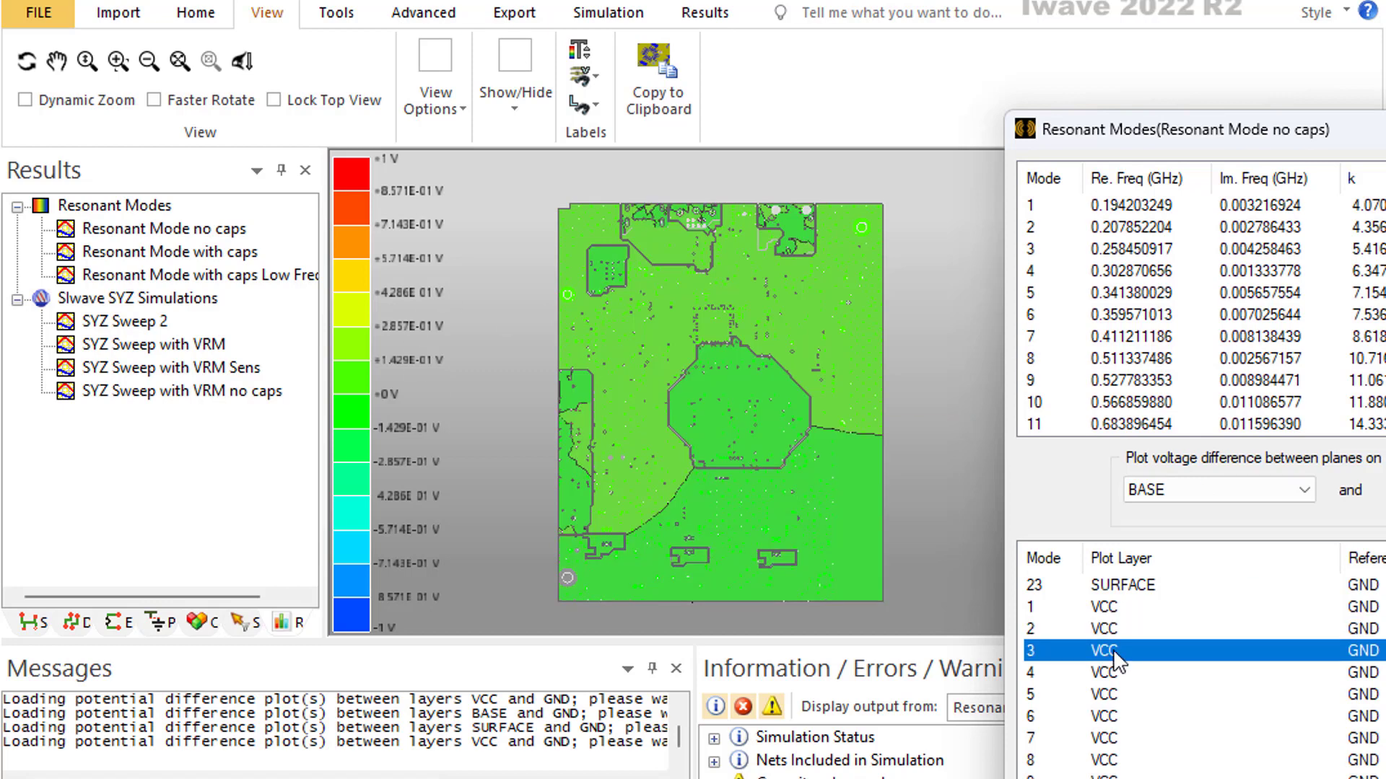
pyautogui.click(1113, 682)
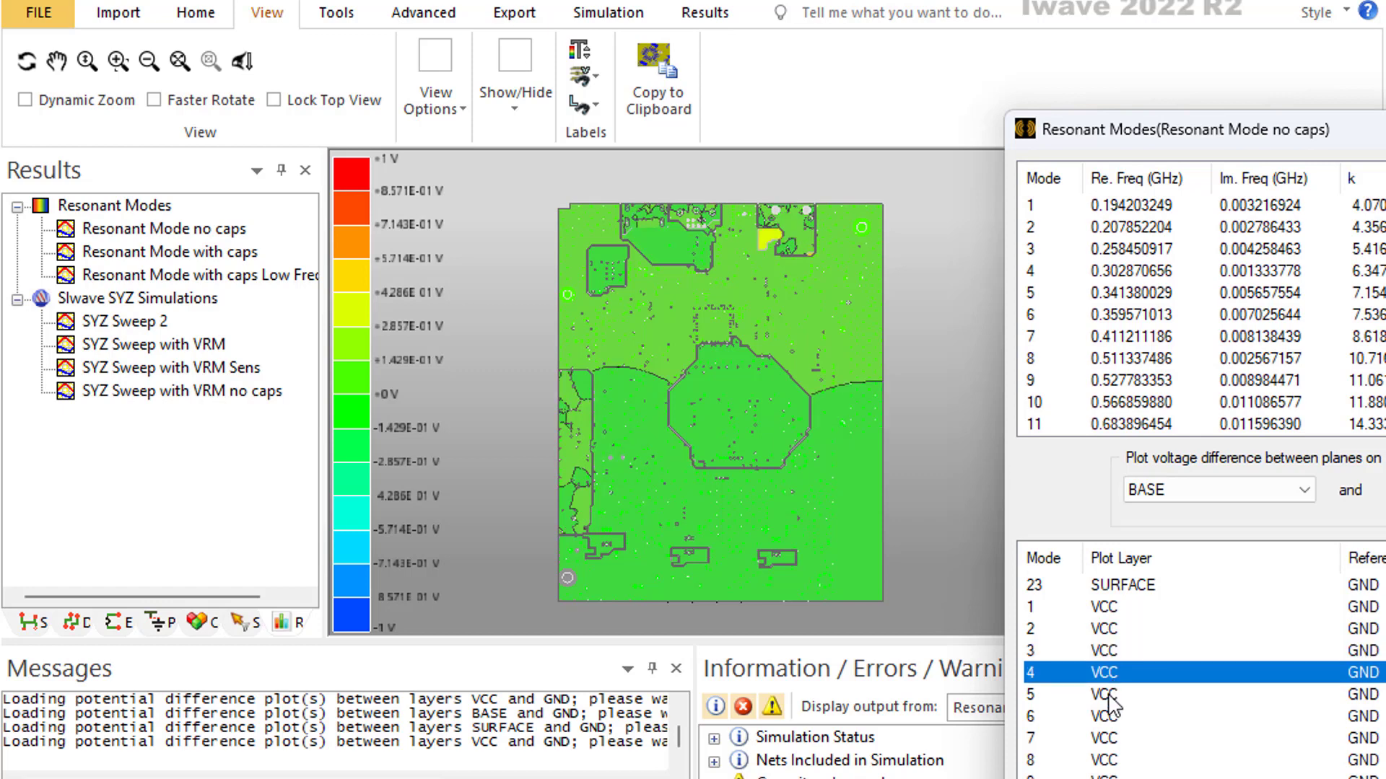
pyautogui.click(1109, 697)
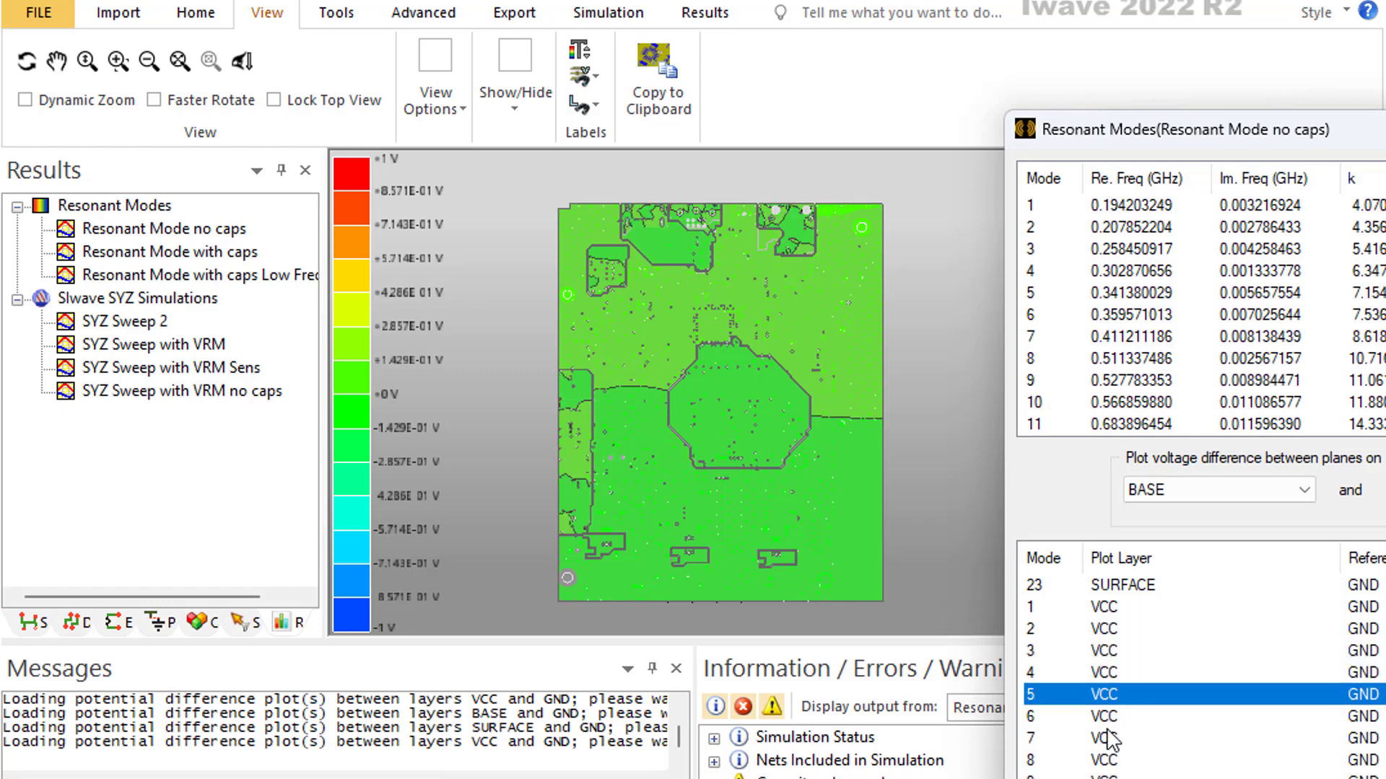
pyautogui.click(1109, 716)
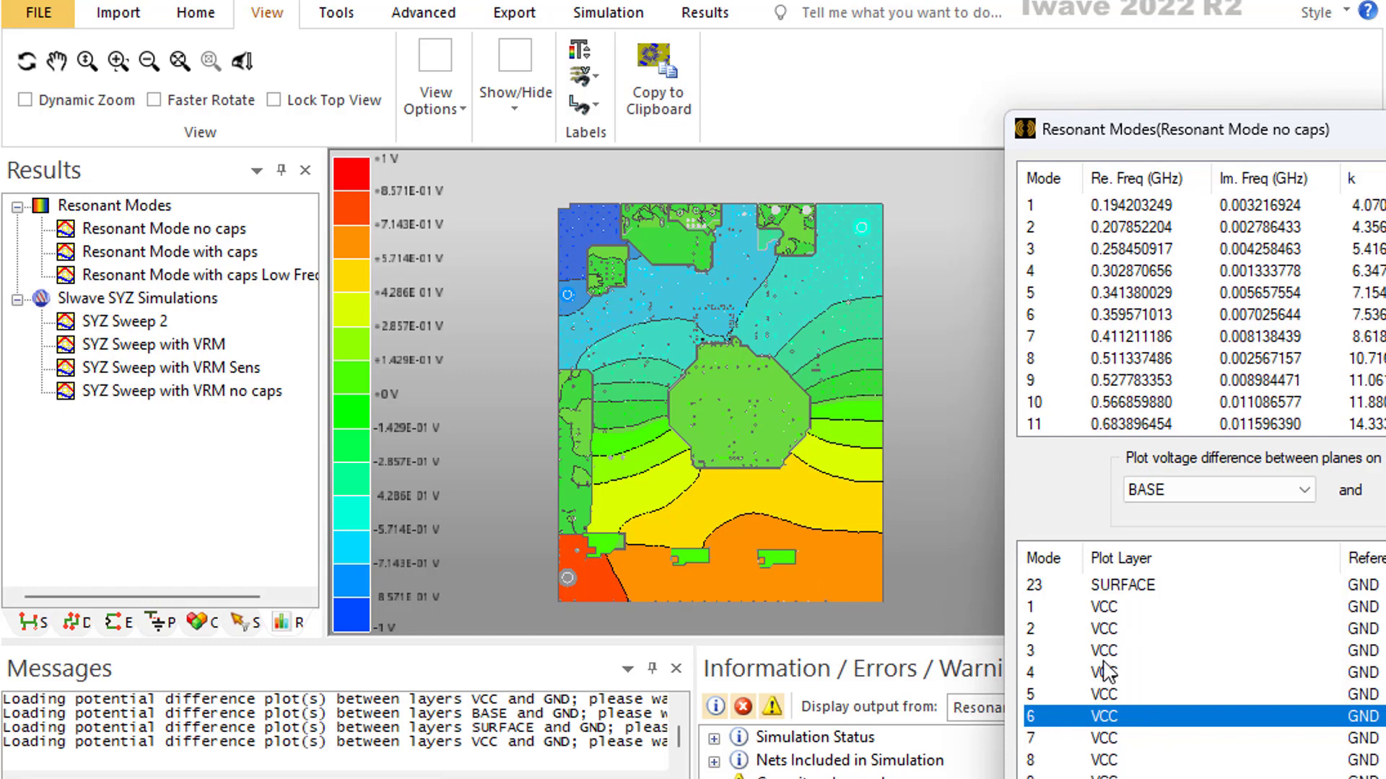
# Step: View the VCC to GND voltage difference plots of modes 7, 8, 9, 11 and 23
pyautogui.scroll(-3, 1180, 710)
pyautogui.scroll(2, 1111, 674)
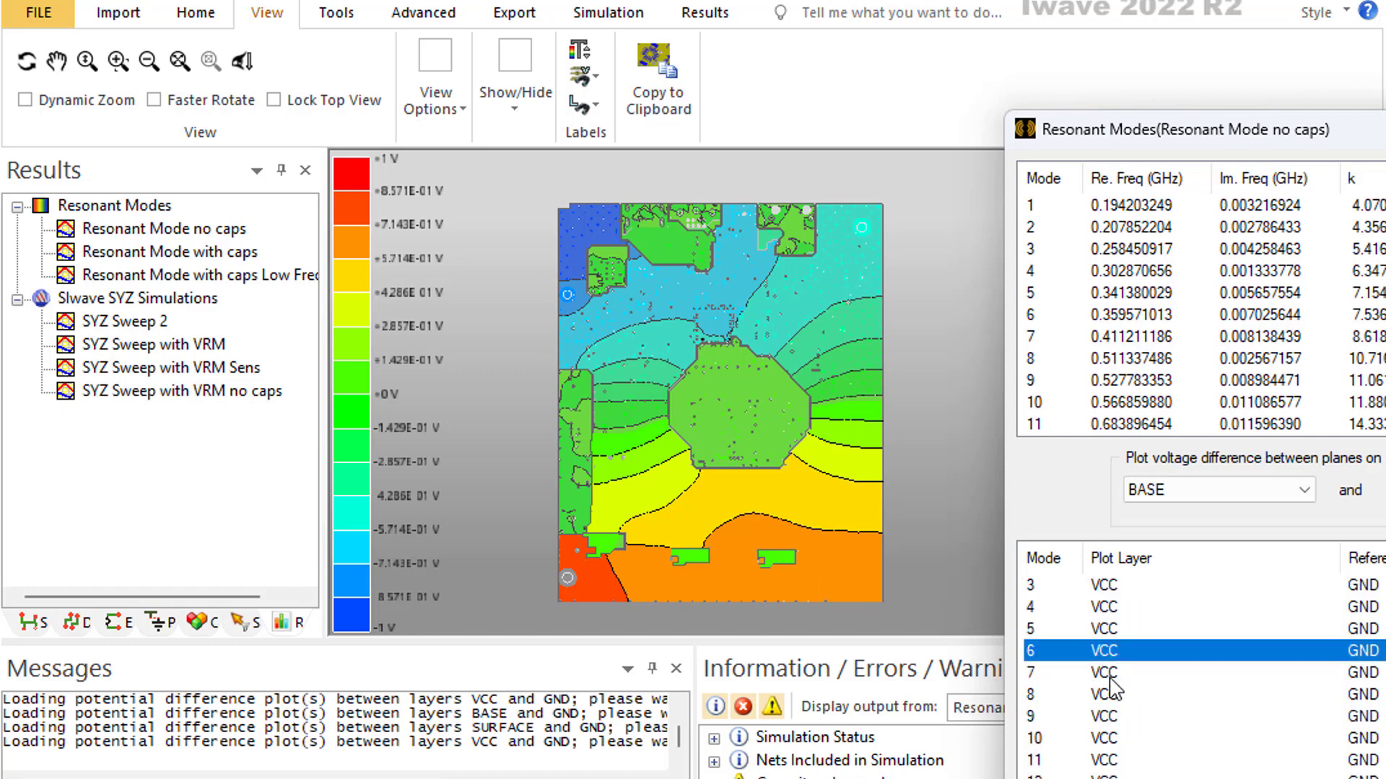
pyautogui.click(1111, 674)
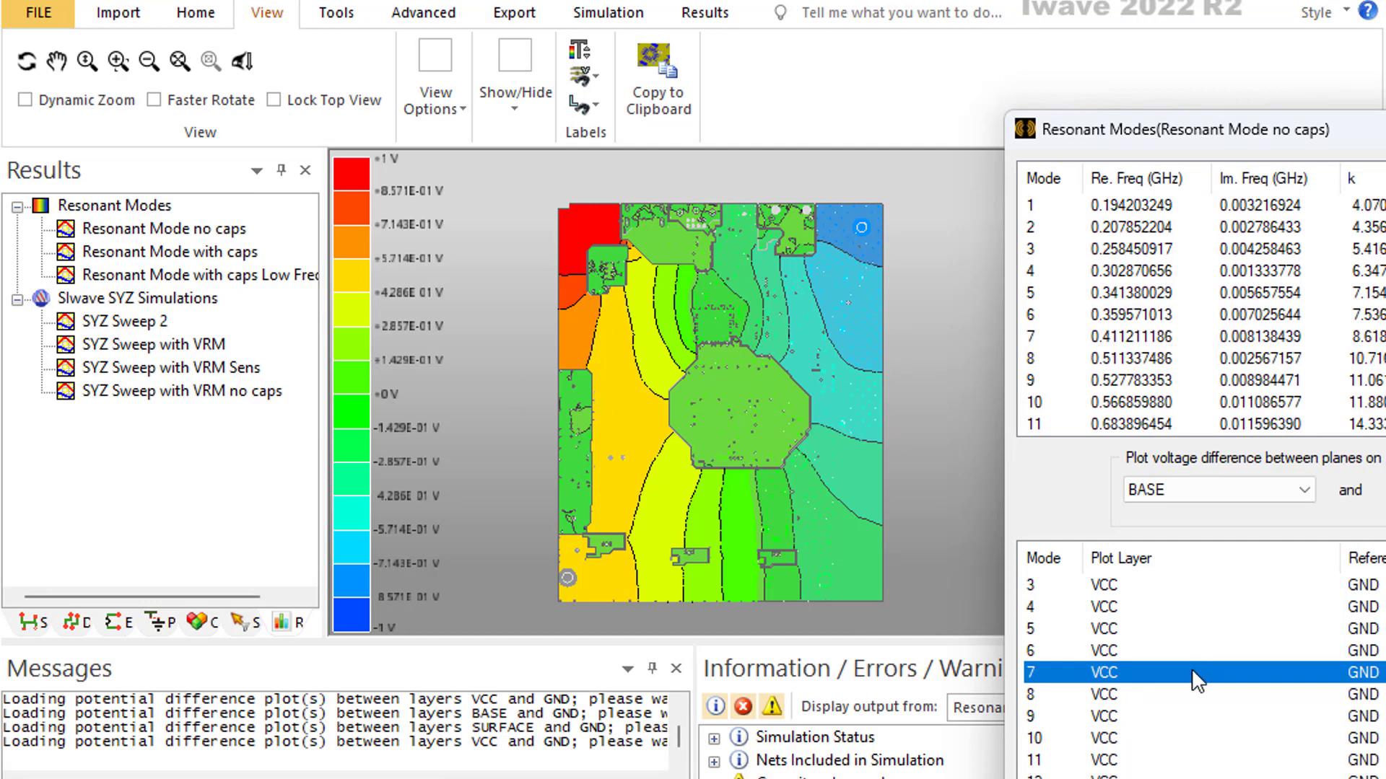
pyautogui.click(1101, 700)
pyautogui.click(1102, 714)
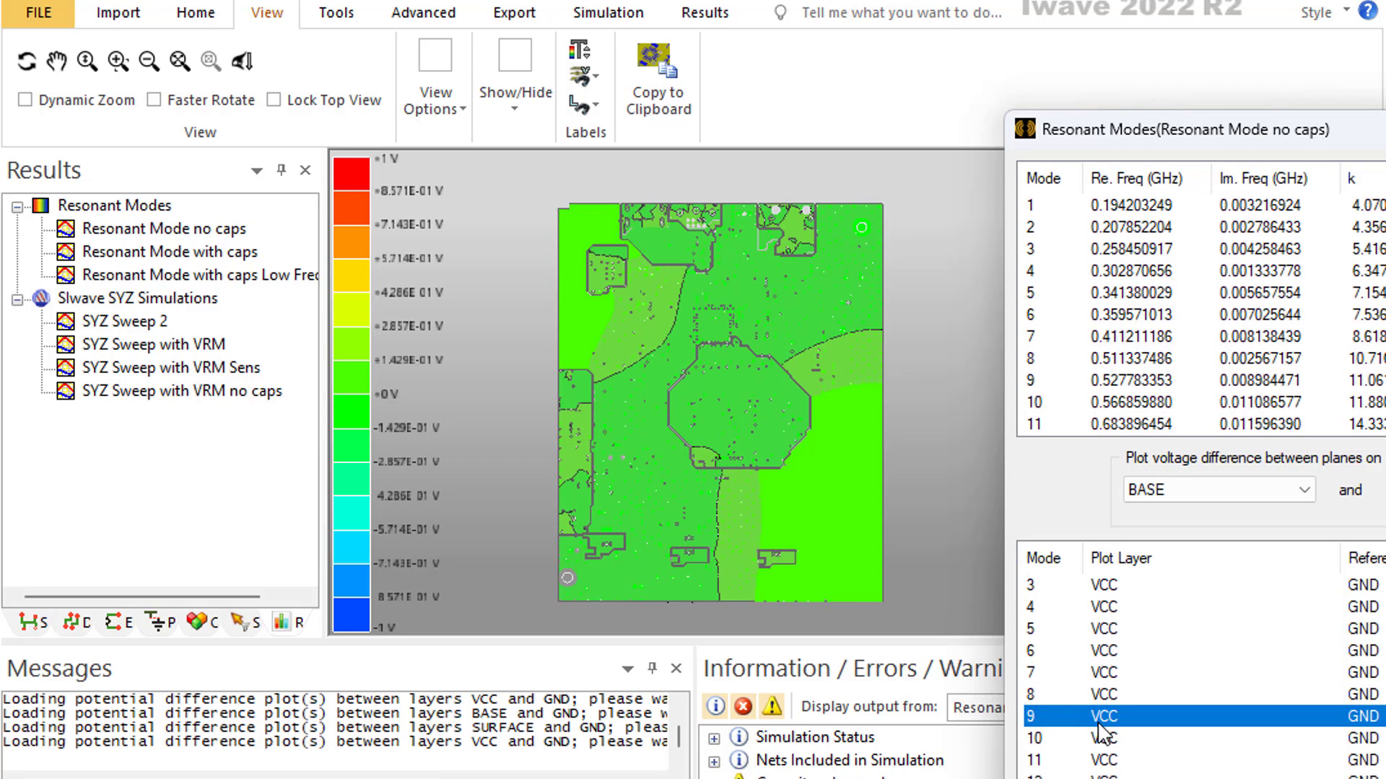
pyautogui.click(1115, 758)
pyautogui.scroll(-3, 1126, 729)
pyautogui.scroll(-1, 1120, 721)
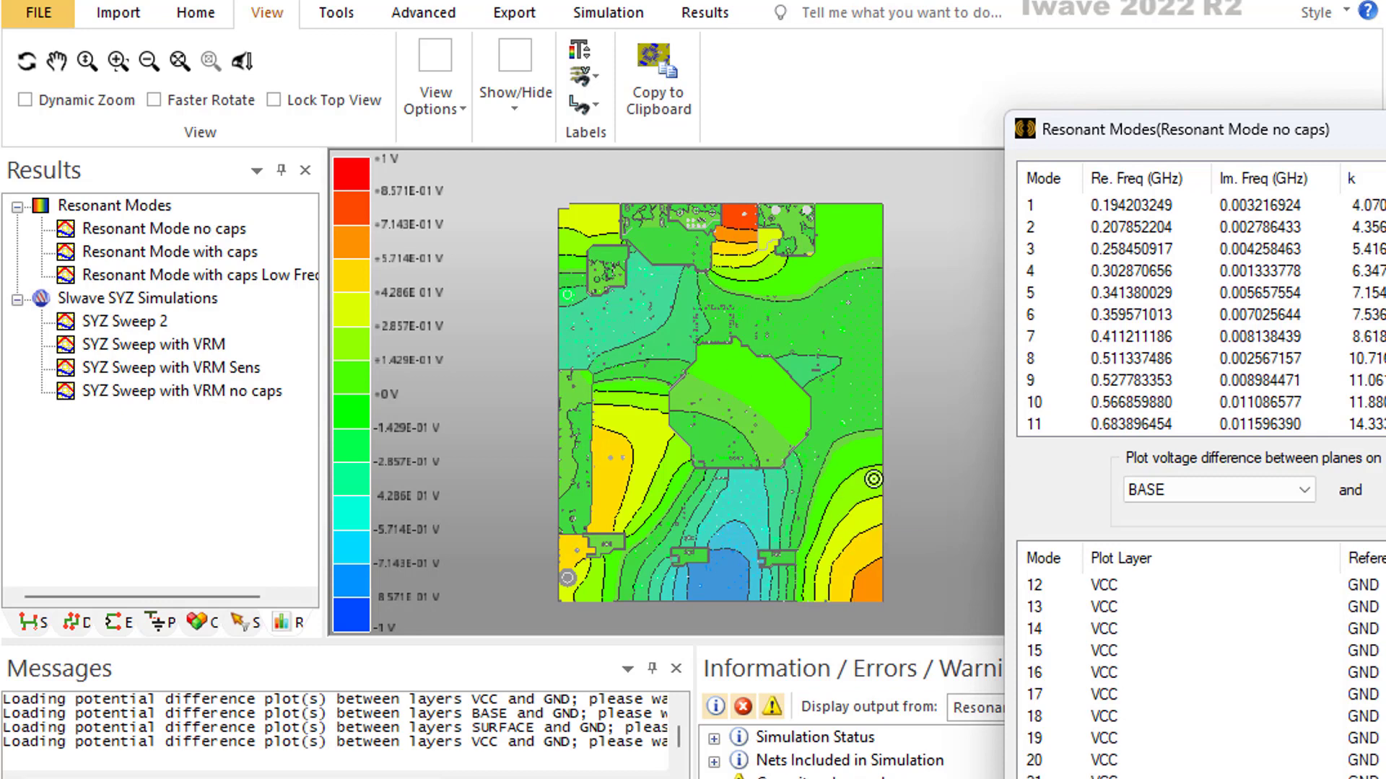
pyautogui.moveTo(607, 450)
pyautogui.scroll(15, 1136, 713)
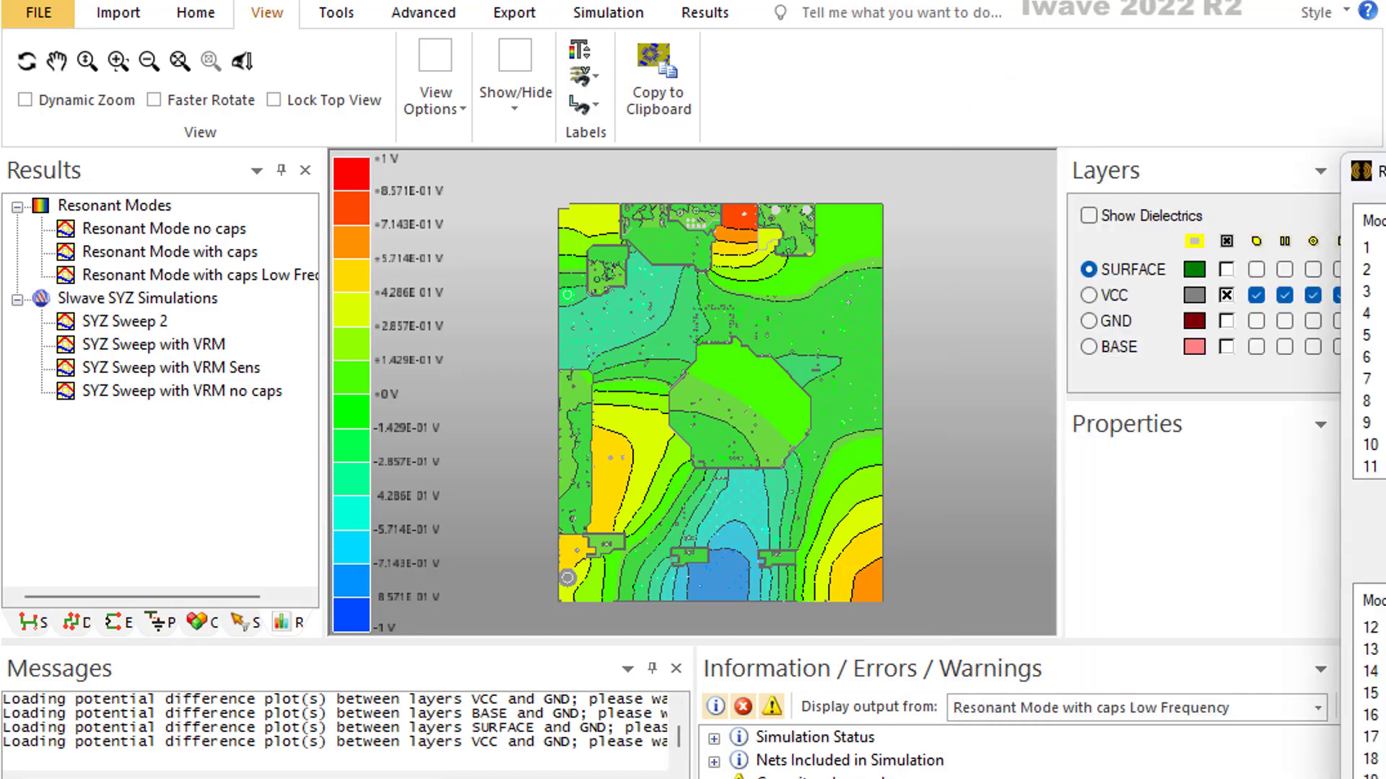
# Step: Display the mode 6 VCC to GND plot again and examine its voltage distribution across the board
pyautogui.moveTo(1385, 169); pyautogui.dragTo(1043, 86)
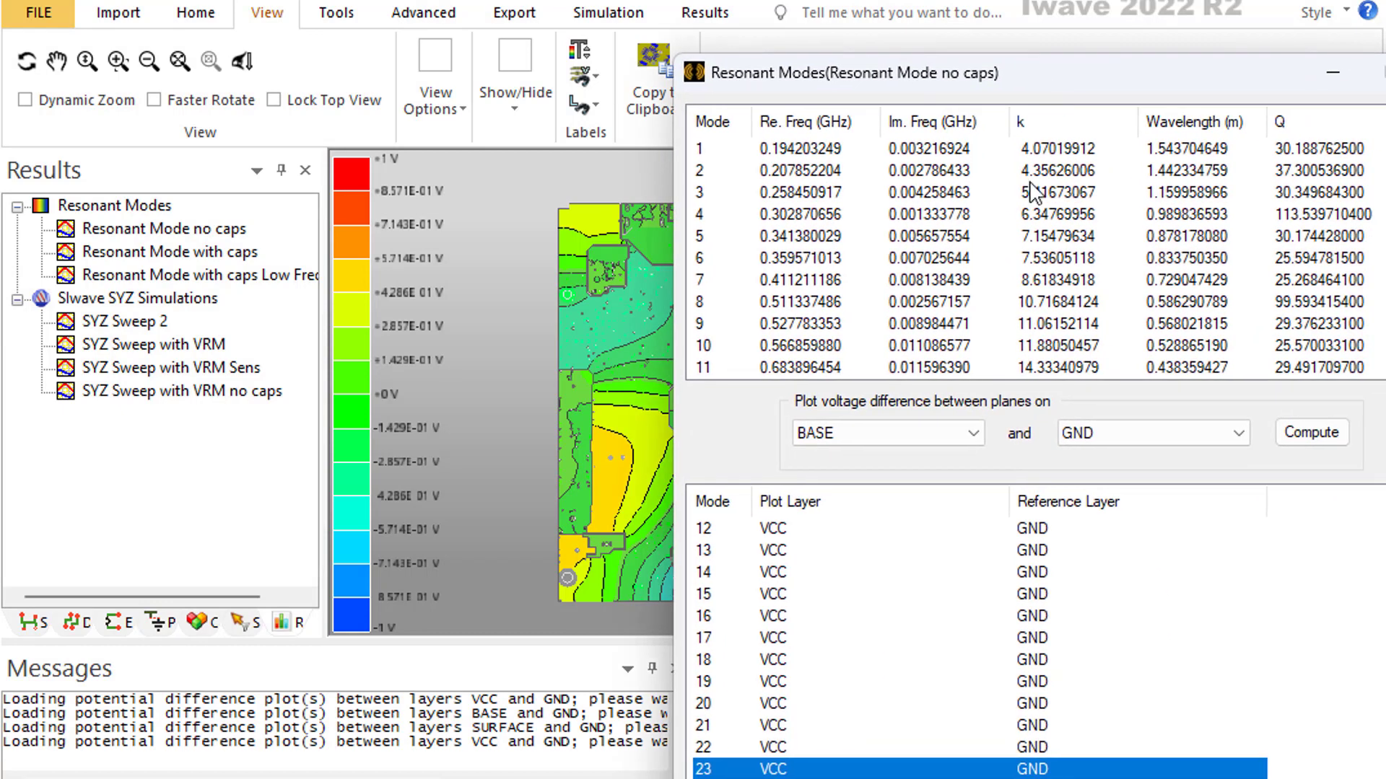
pyautogui.scroll(2, 765, 709)
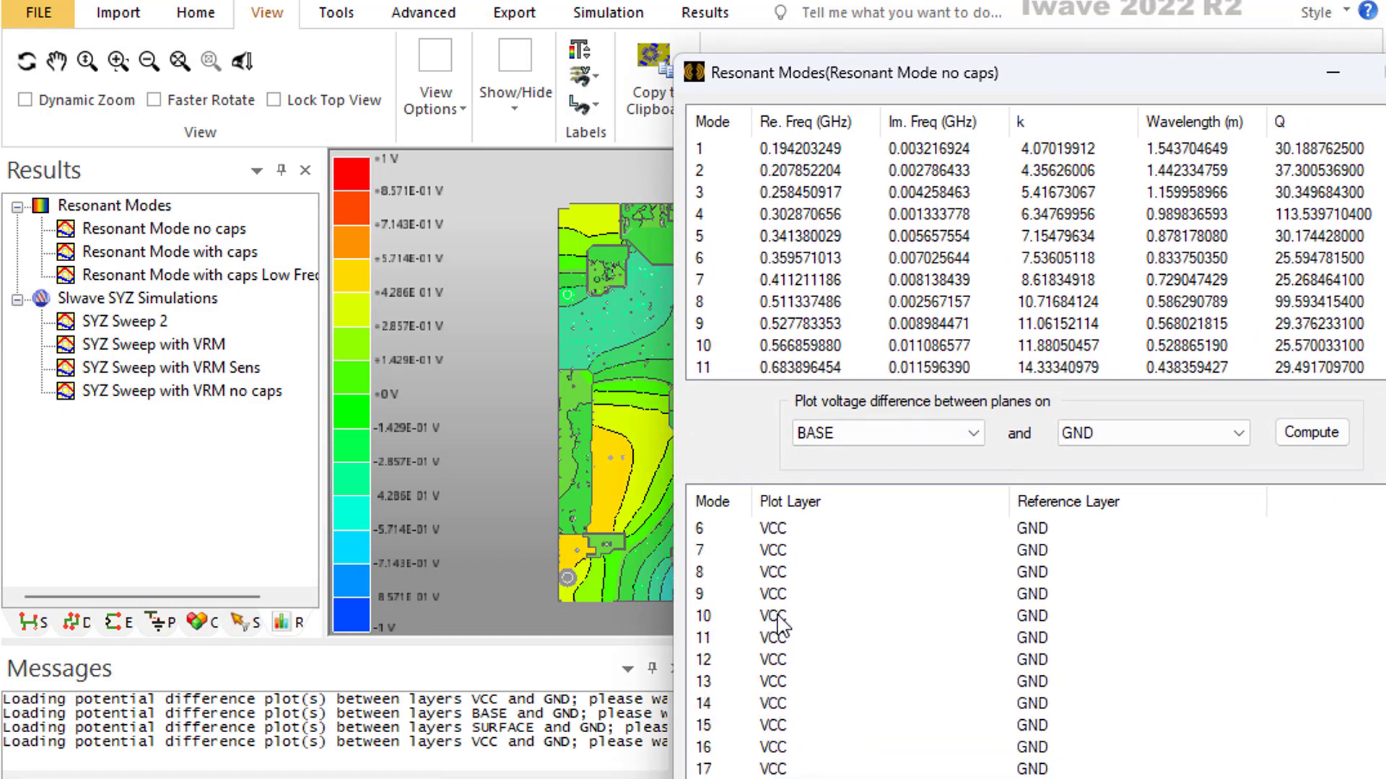
pyautogui.click(771, 535)
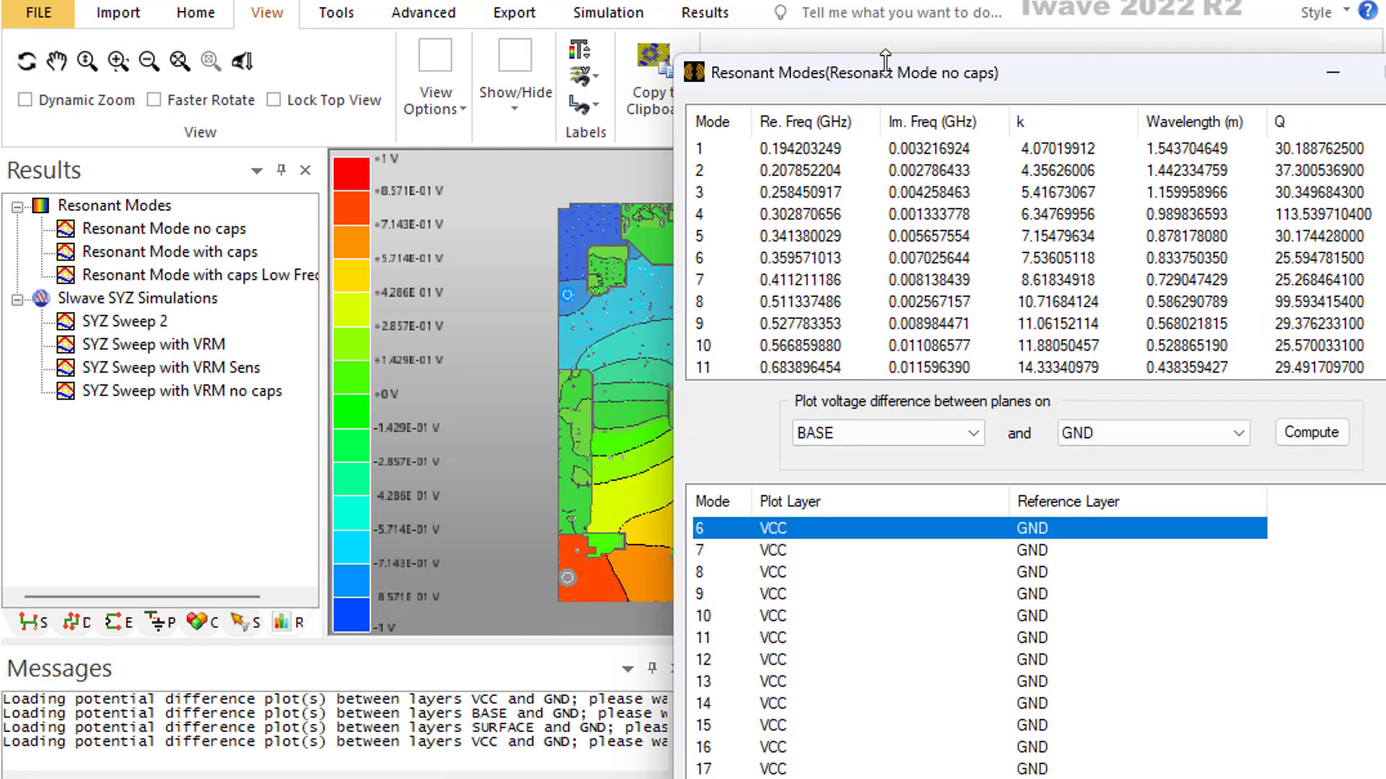
pyautogui.moveTo(885, 60); pyautogui.dragTo(1385, 92)
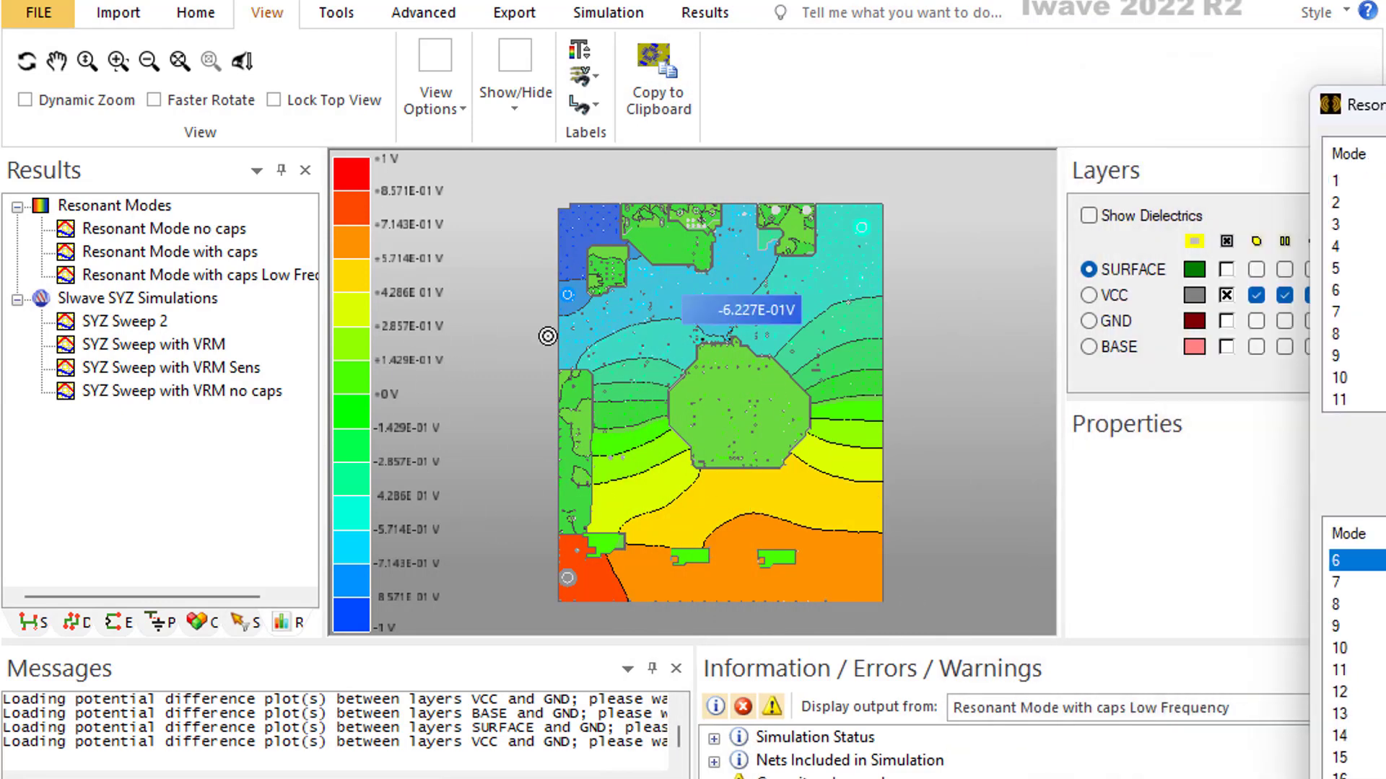
pyautogui.moveTo(1357, 104); pyautogui.dragTo(691, 18)
# Step: Generate and play the mode 6 phase animation from 0 to 360 degrees in 20-degree steps, keeping the dialogs clear of the board
pyautogui.click(1037, 771)
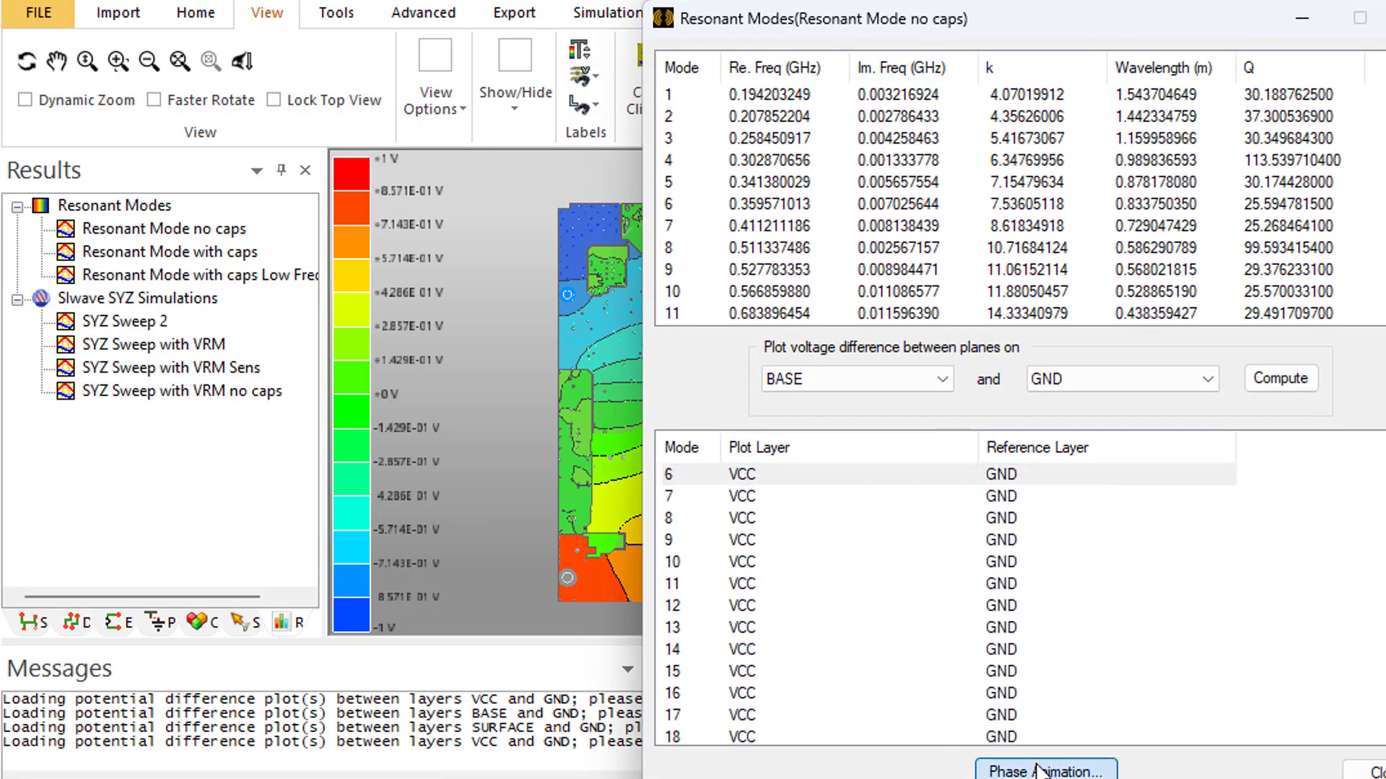
pyautogui.click(726, 326)
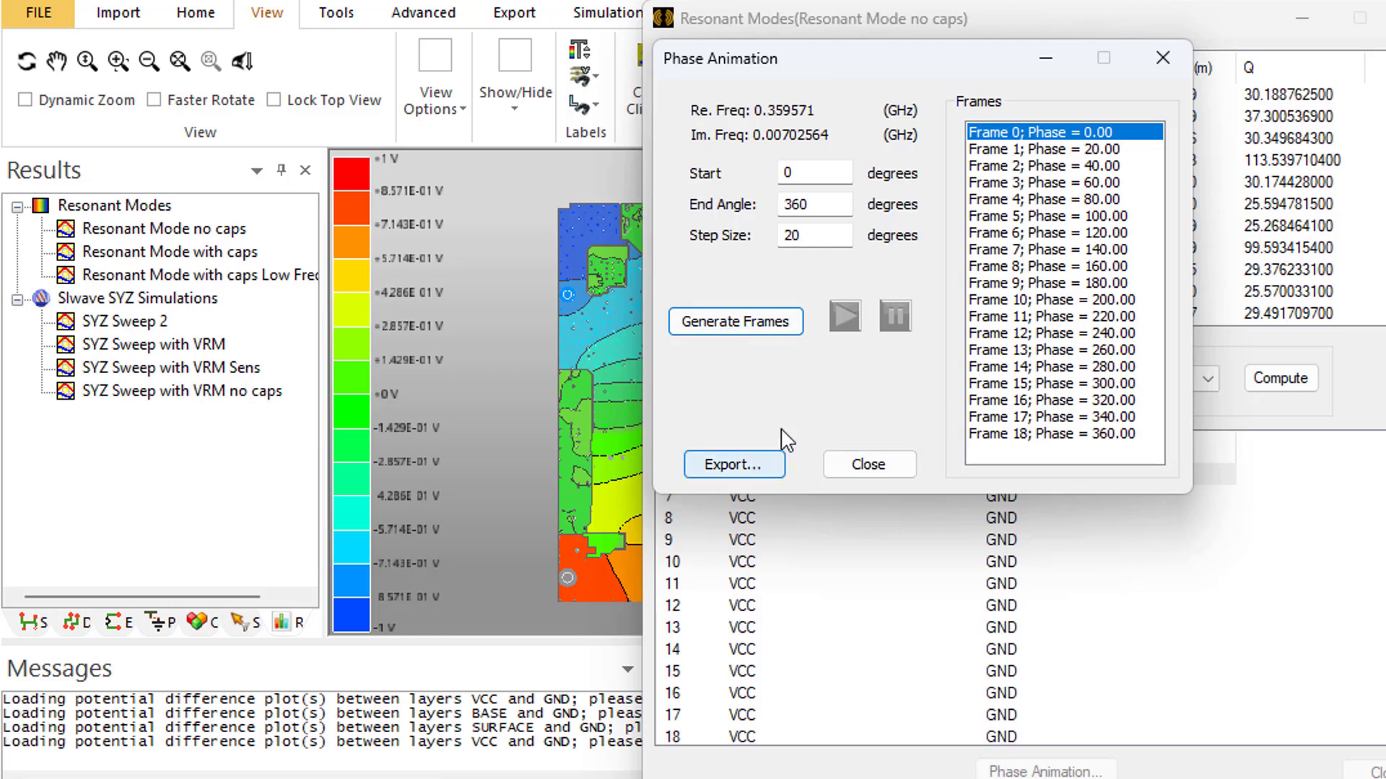
pyautogui.click(842, 318)
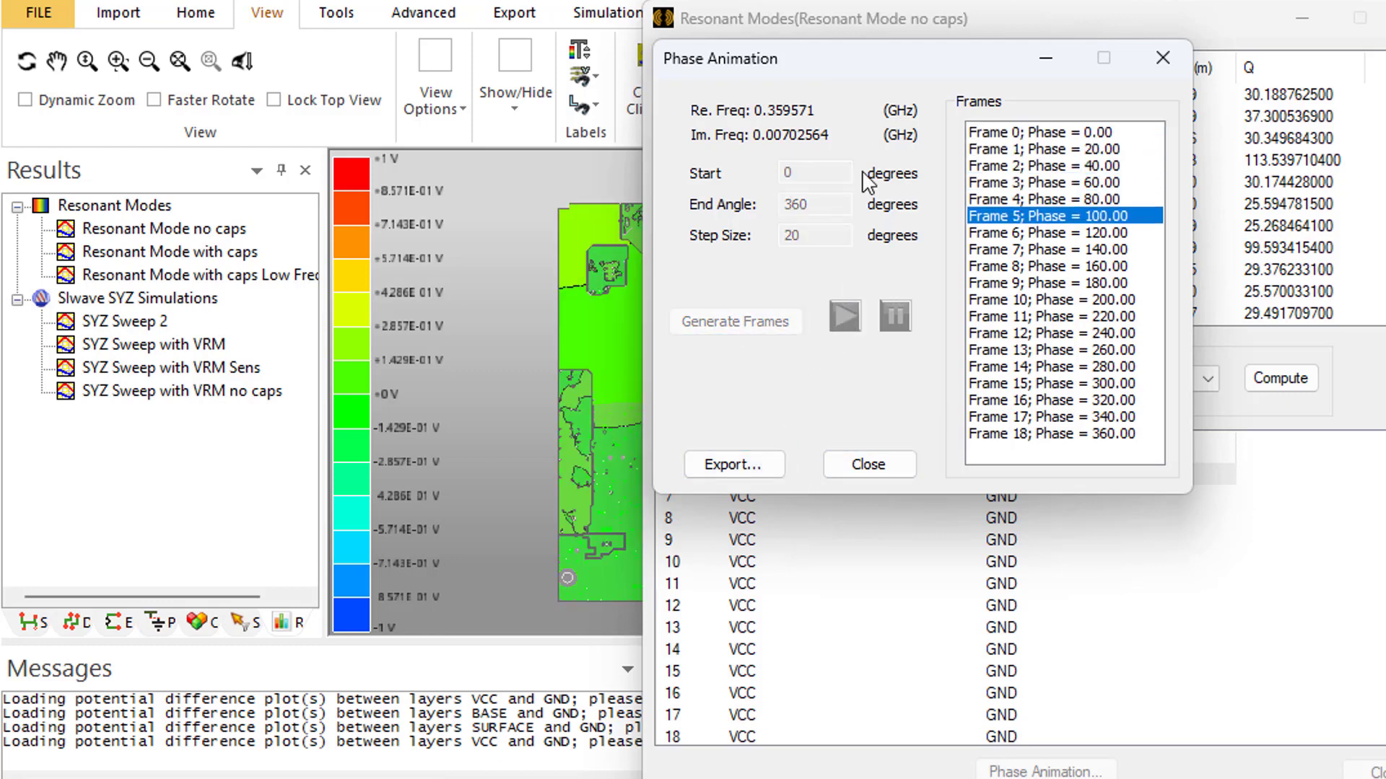
pyautogui.moveTo(750, 57); pyautogui.dragTo(905, 83)
pyautogui.moveTo(1214, 101); pyautogui.dragTo(1385, 126)
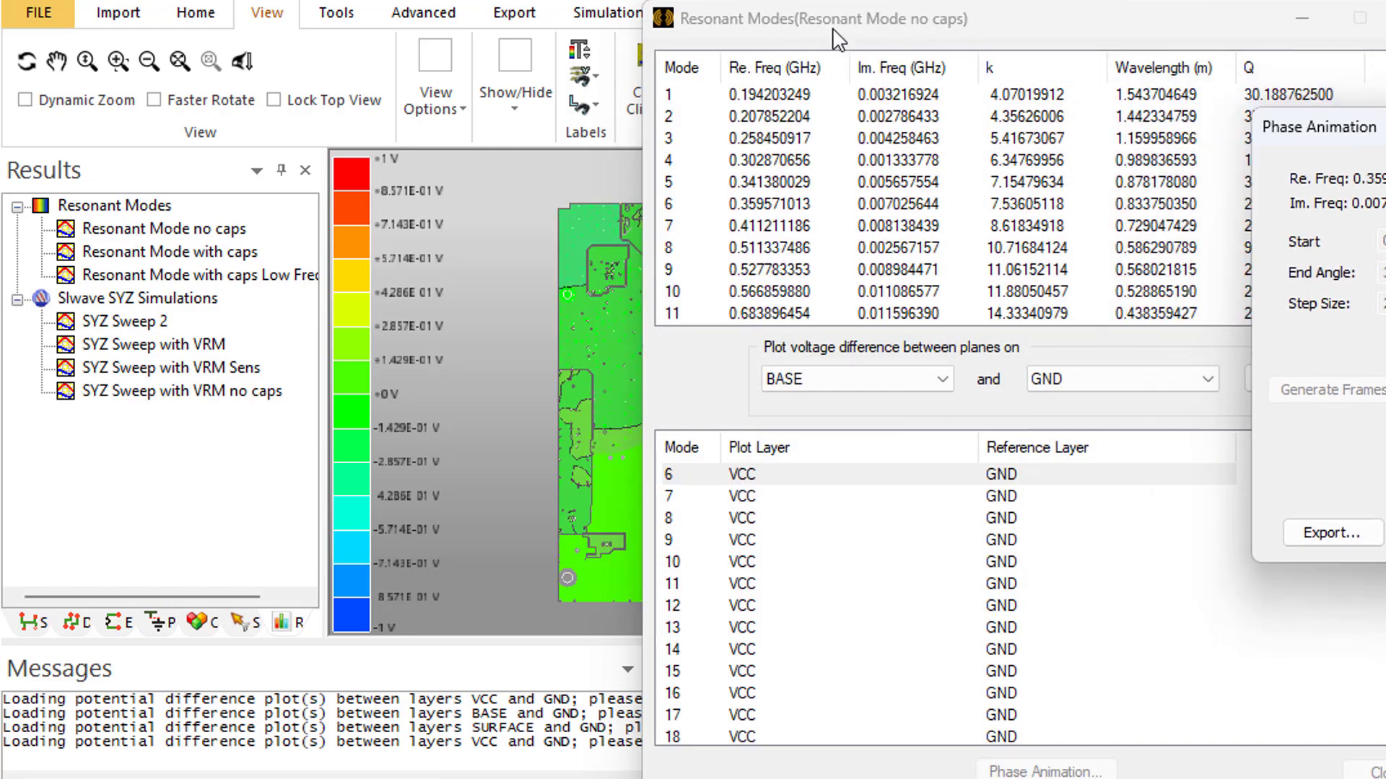
pyautogui.moveTo(797, 22); pyautogui.dragTo(1268, 83)
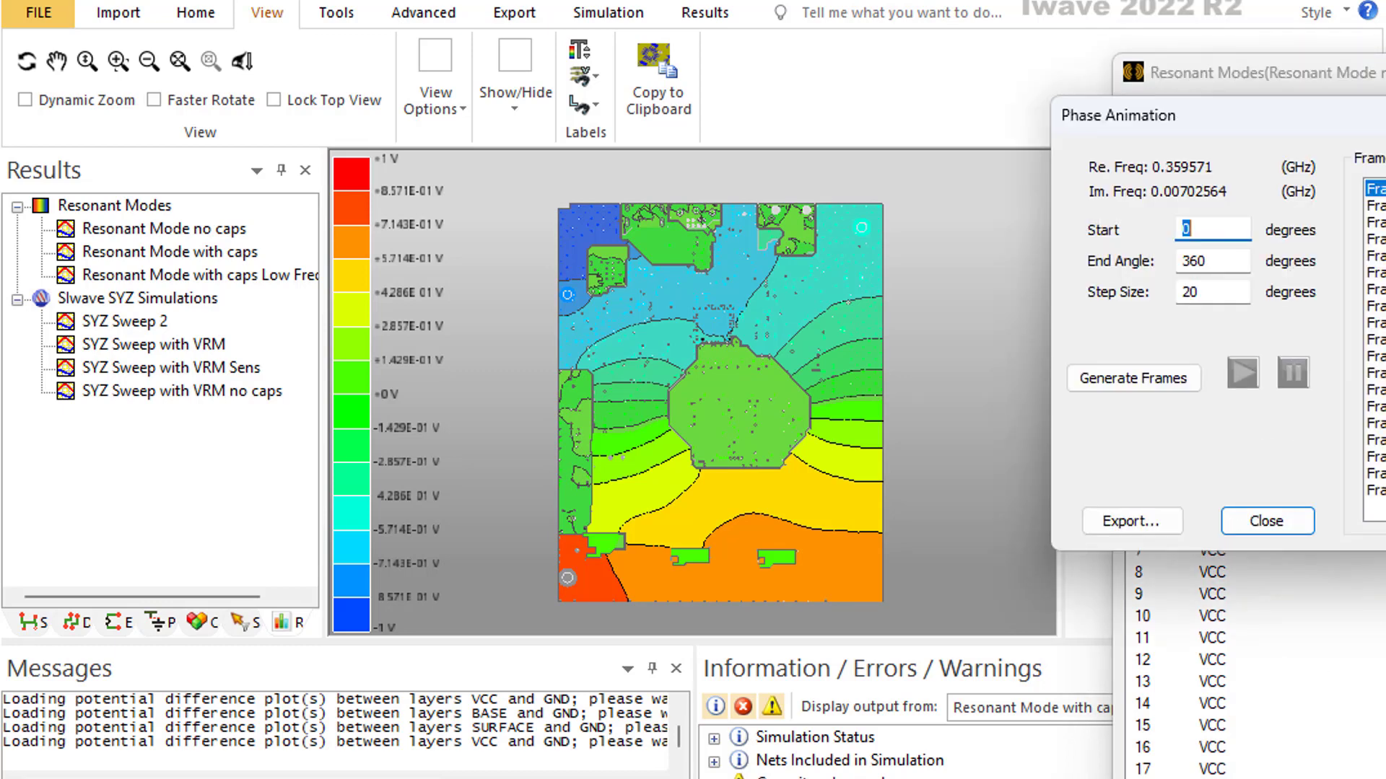
# Step: Play the mode 6 phase animation again and rotate the board into a tilted 3D view
pyautogui.click(1243, 374)
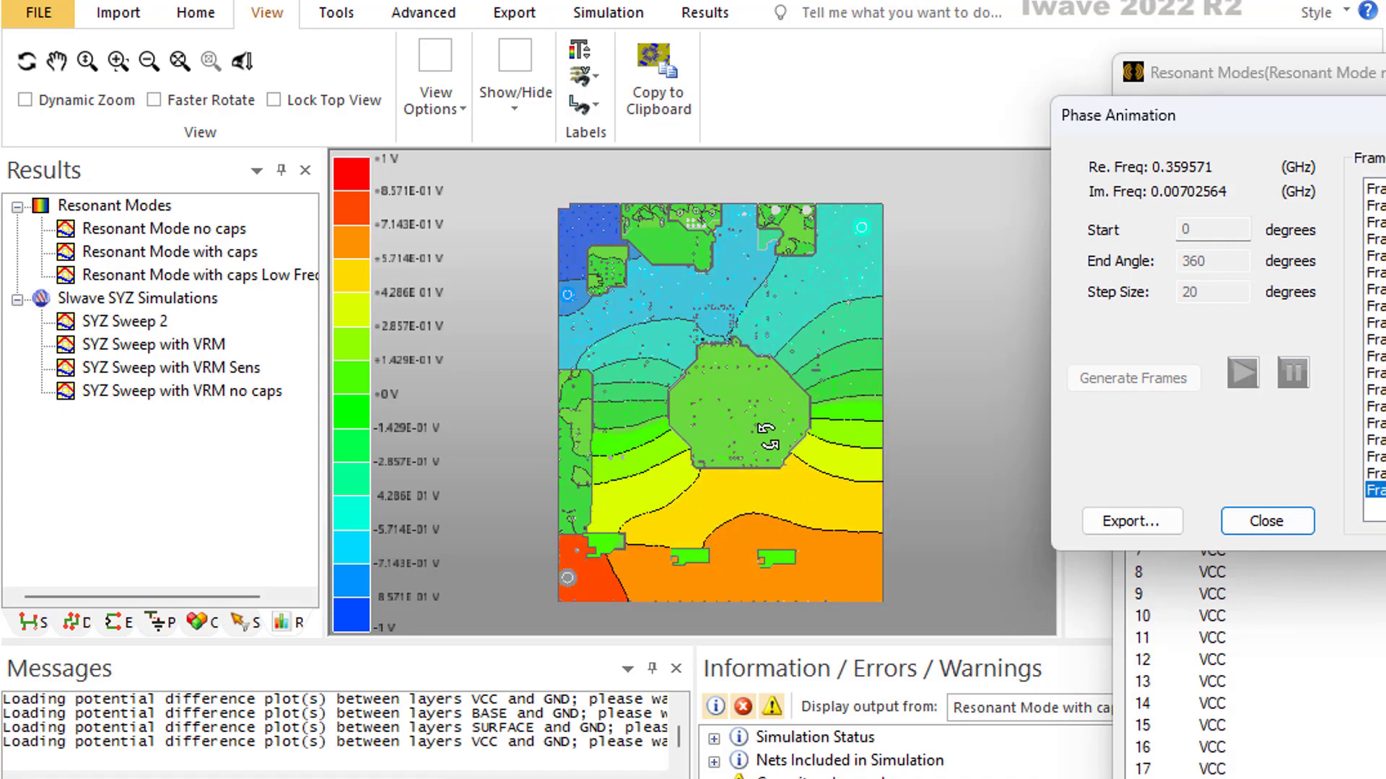
pyautogui.moveTo(711, 350); pyautogui.dragTo(776, 318)
pyautogui.press('alt')
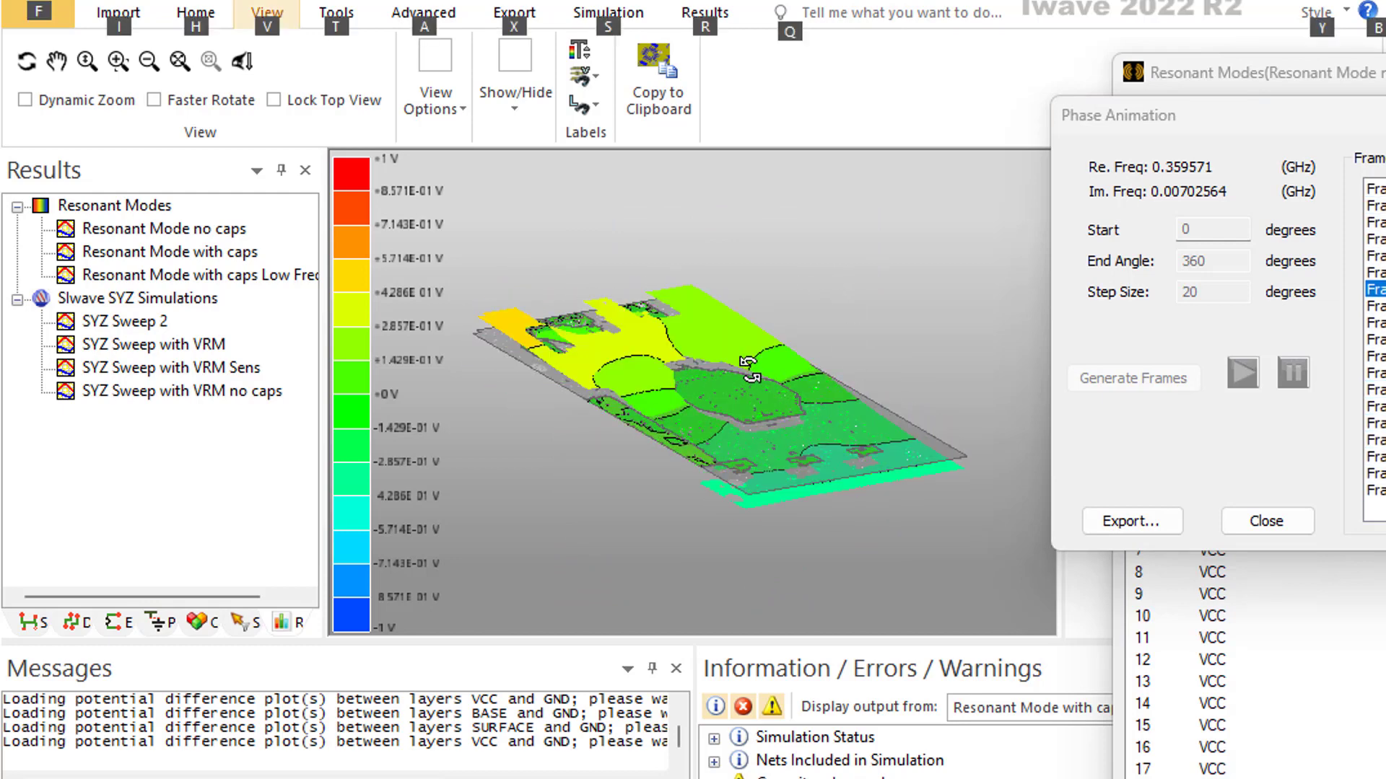
# Step: Rotate the board while the mode 6 animation plays, restore the flat top view and close the phase animation
pyautogui.moveTo(763, 388)
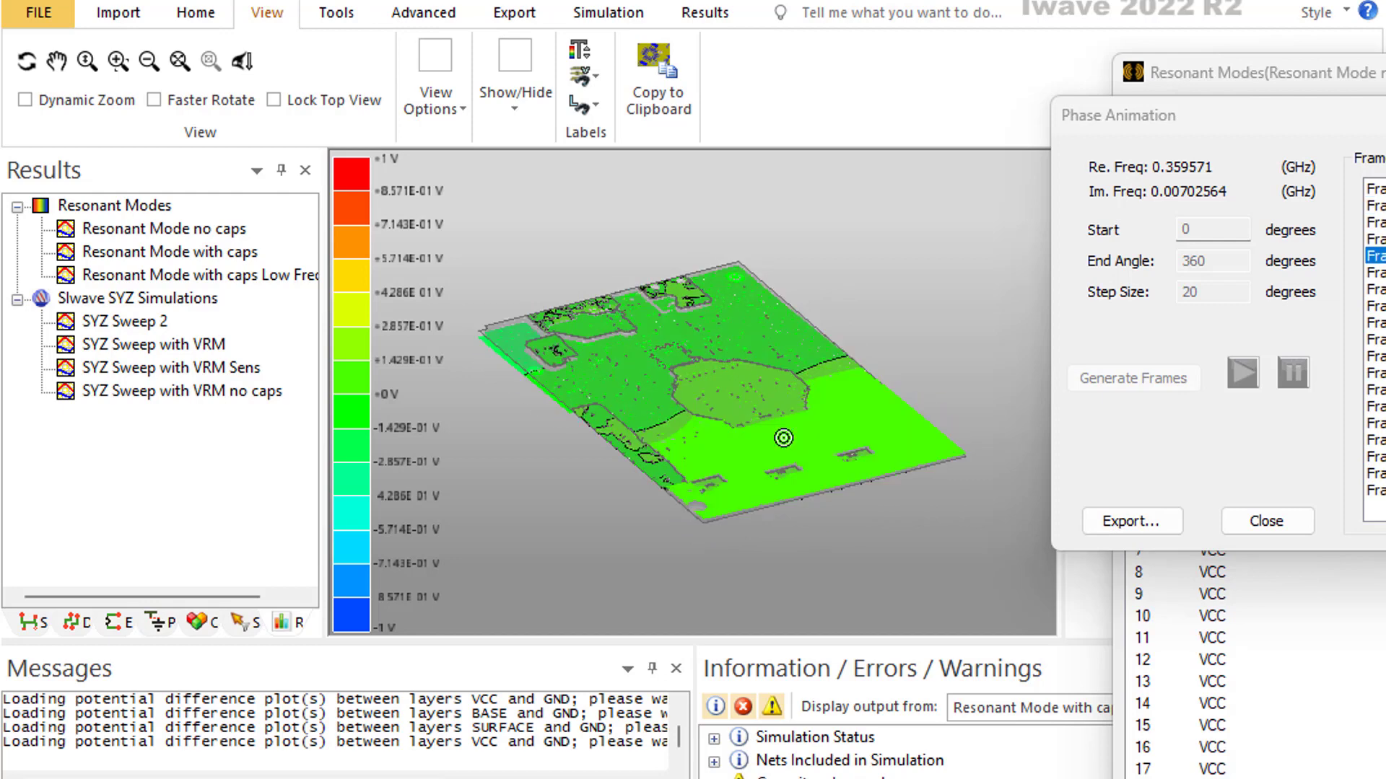
pyautogui.press('alt')
pyautogui.moveTo(866, 402); pyautogui.dragTo(720, 187)
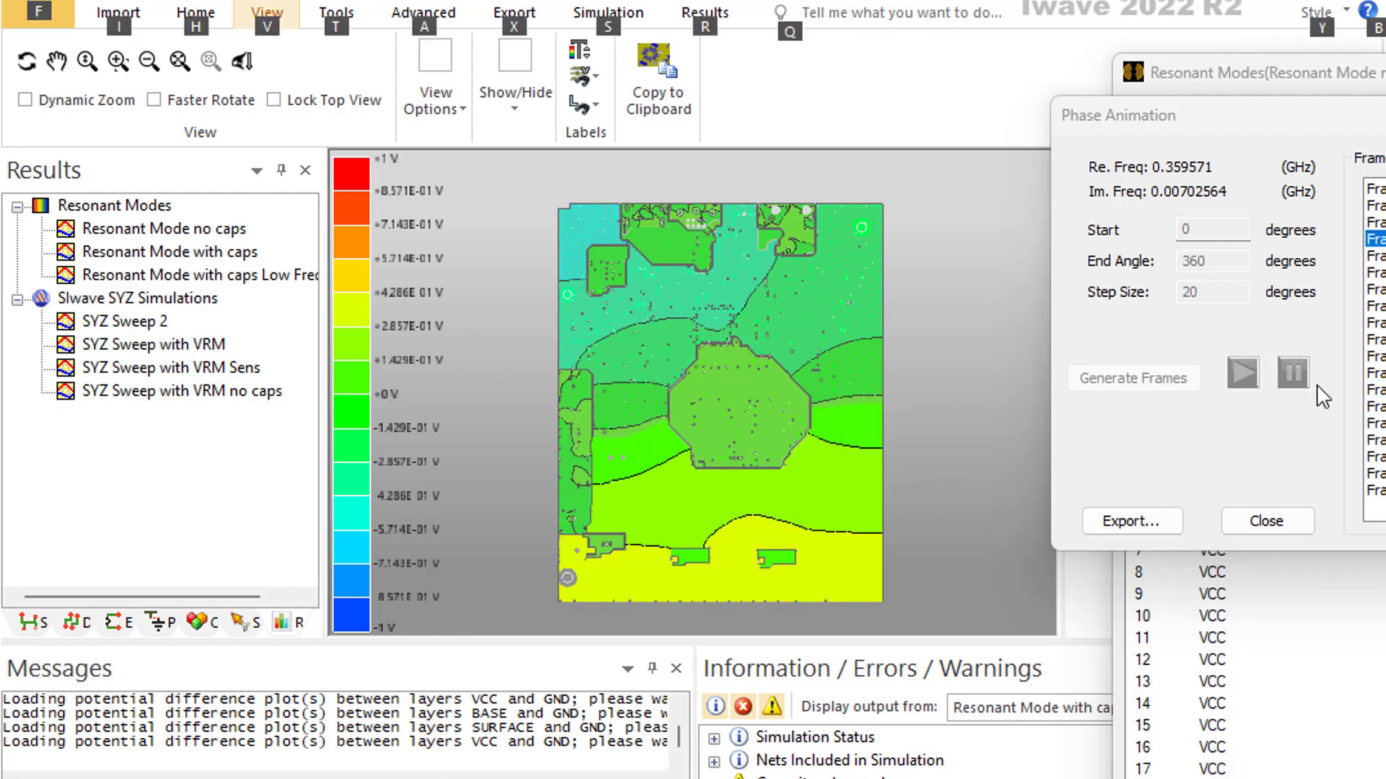
pyautogui.click(1269, 518)
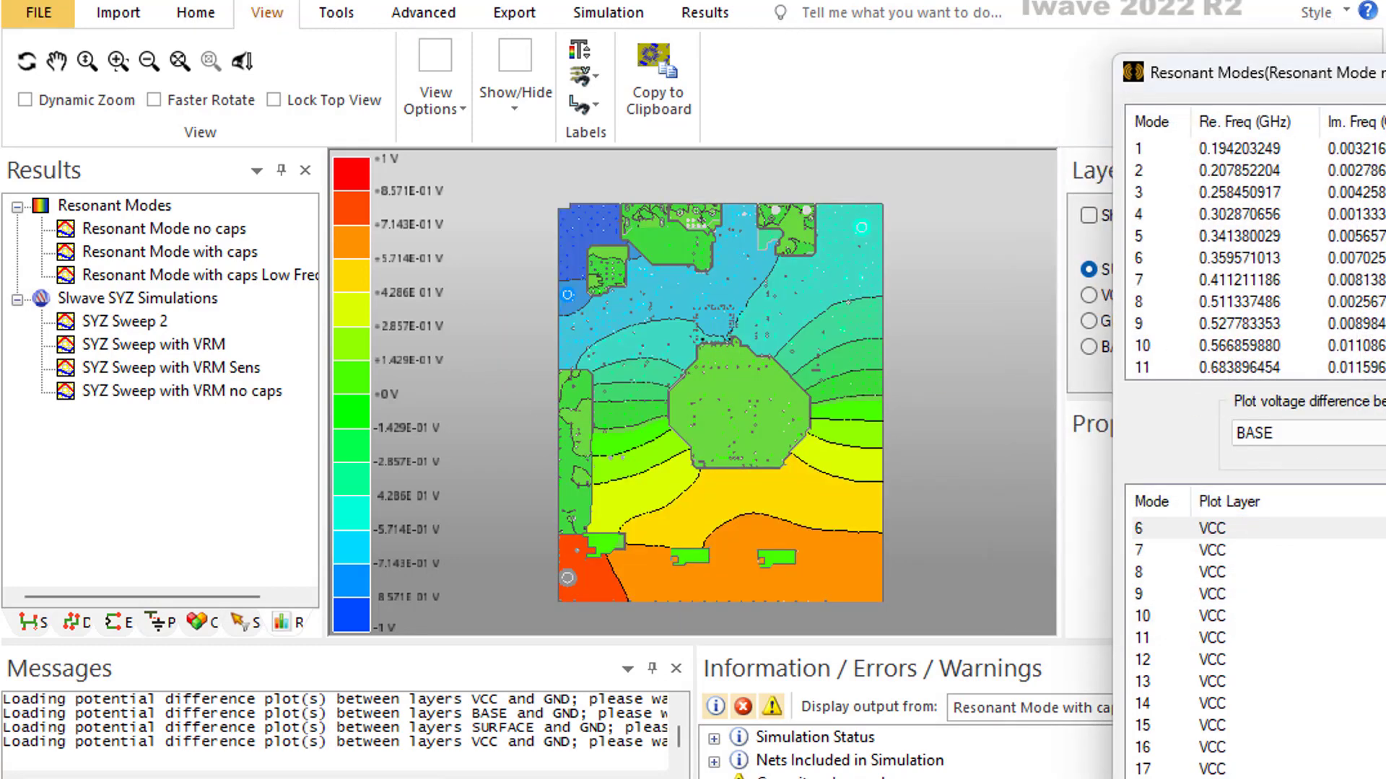
# Step: Display the mode 2 VCC to GND voltage difference plot and check the color scale settings without changing them
pyautogui.scroll(4, 1198, 612)
pyautogui.scroll(-2, 1212, 607)
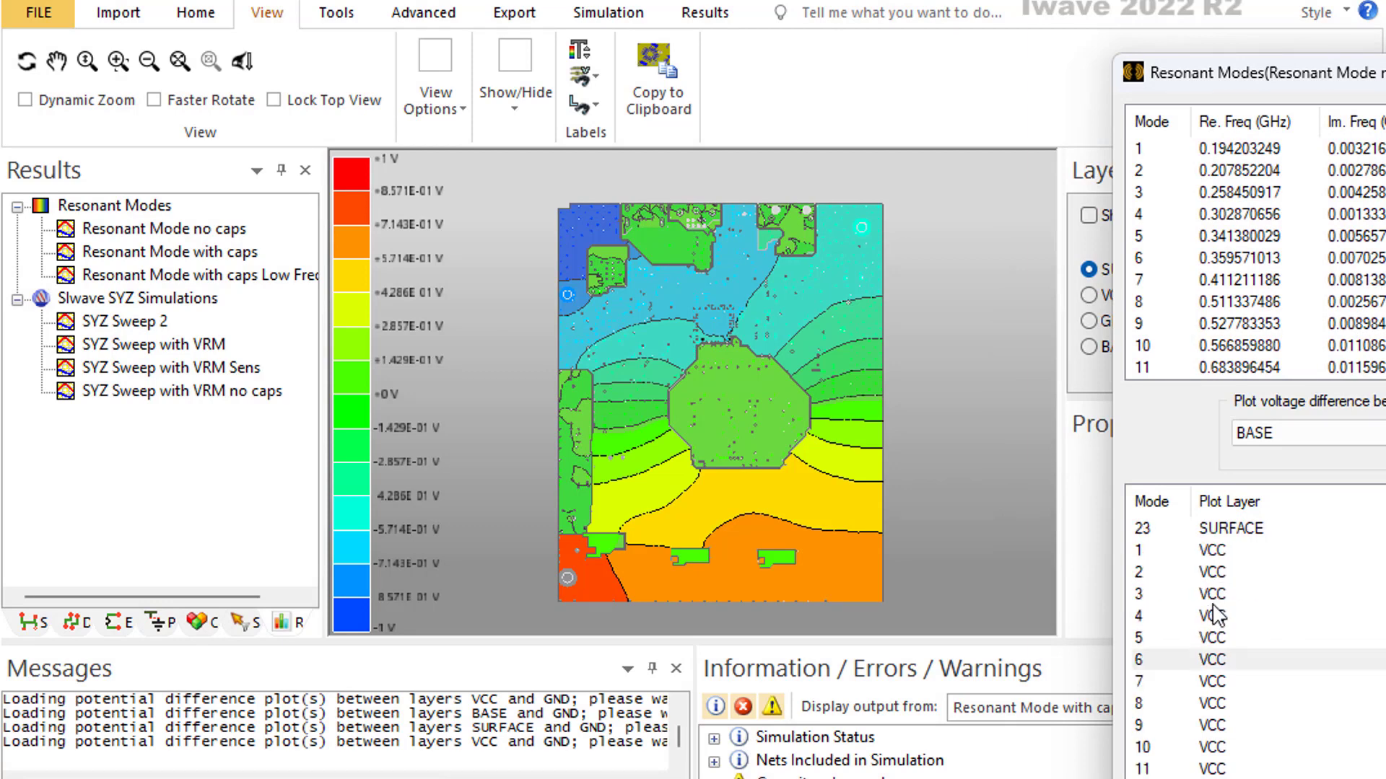
pyautogui.click(1209, 573)
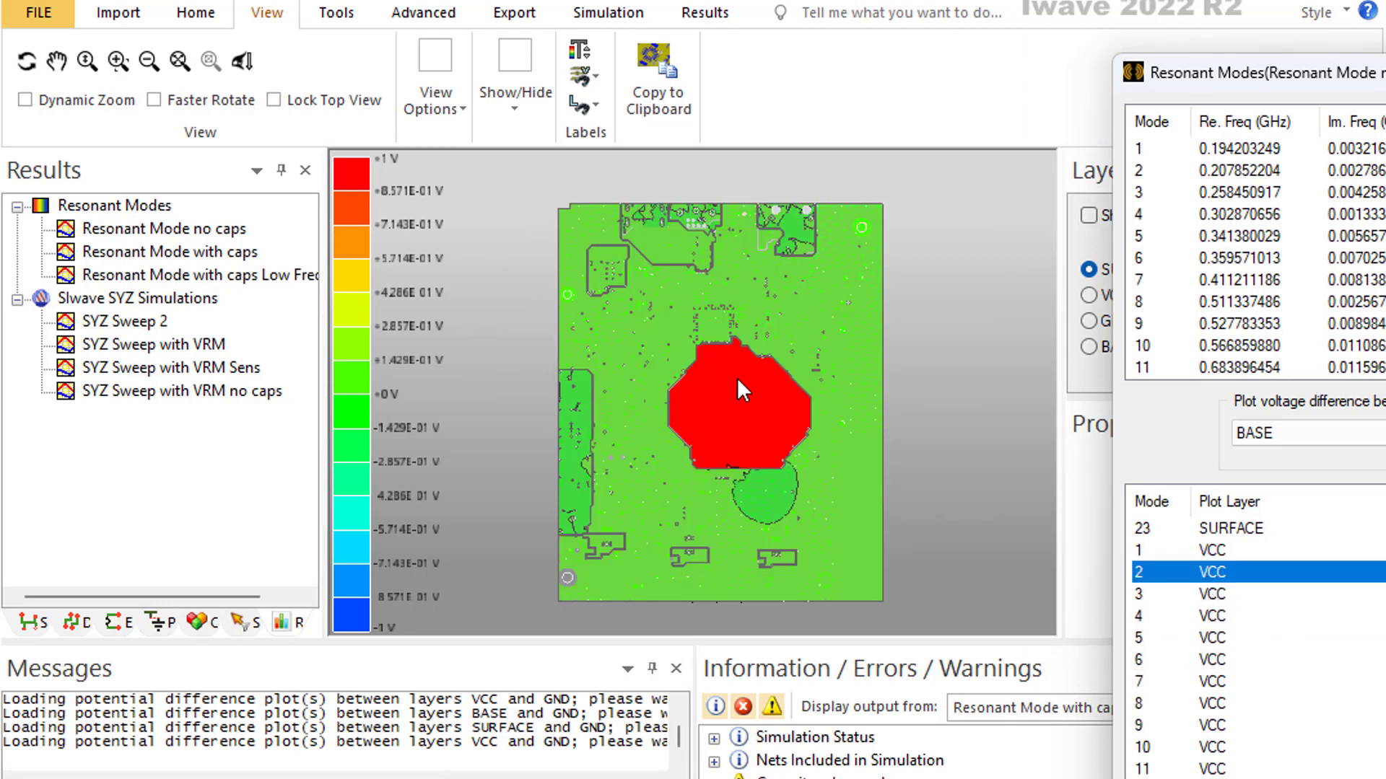
pyautogui.doubleClick(363, 374)
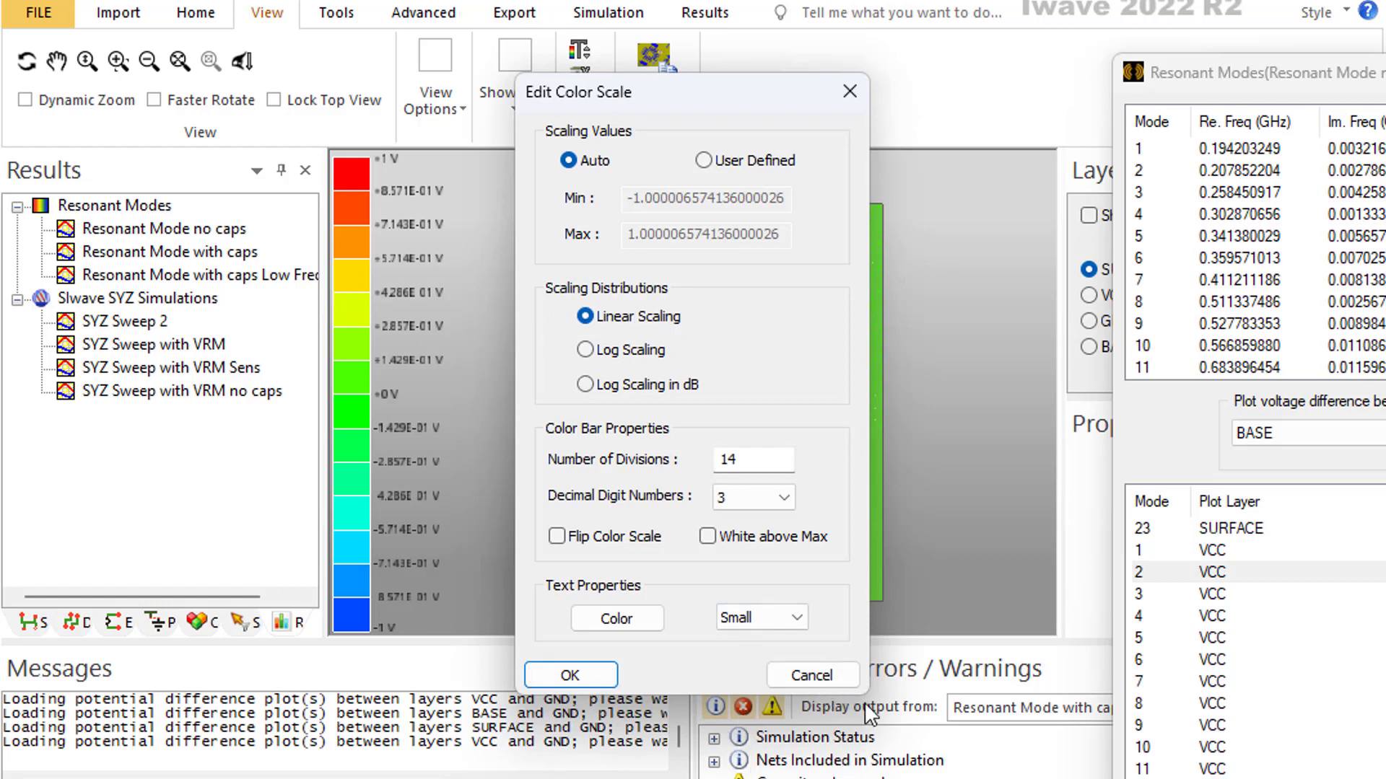
pyautogui.click(812, 675)
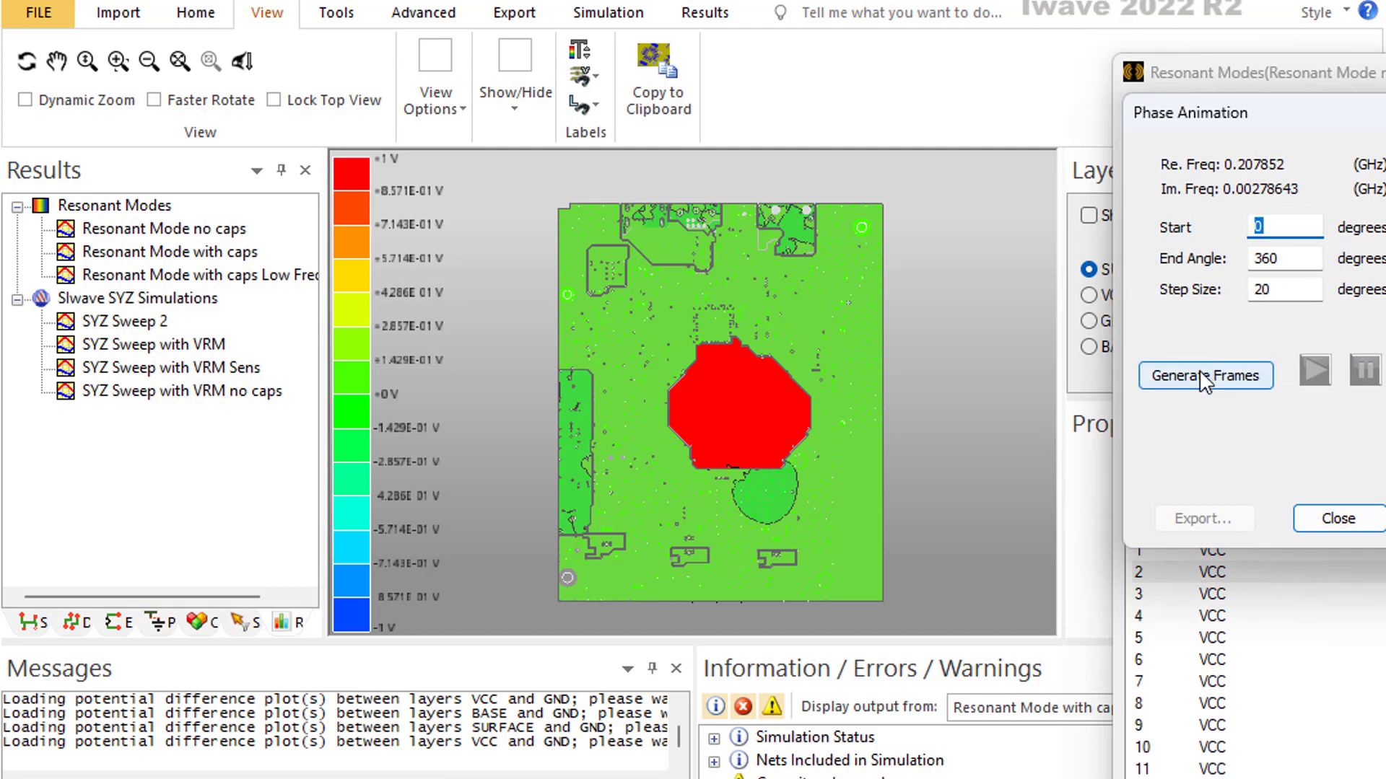
# Step: Generate and play the mode 2 phase animation from 0 to 360 degrees in 20-degree steps, tilting the board into a 3D view
pyautogui.click(1202, 376)
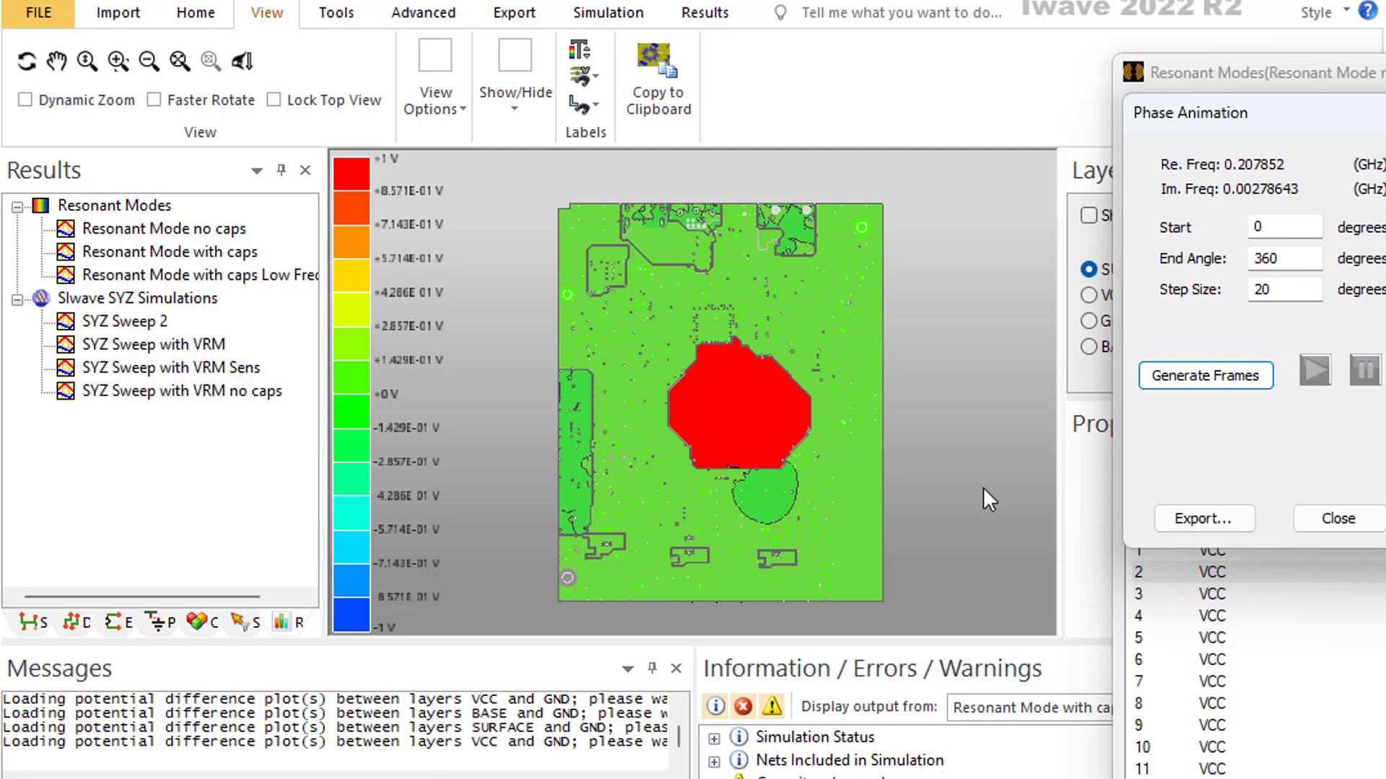
pyautogui.click(1311, 373)
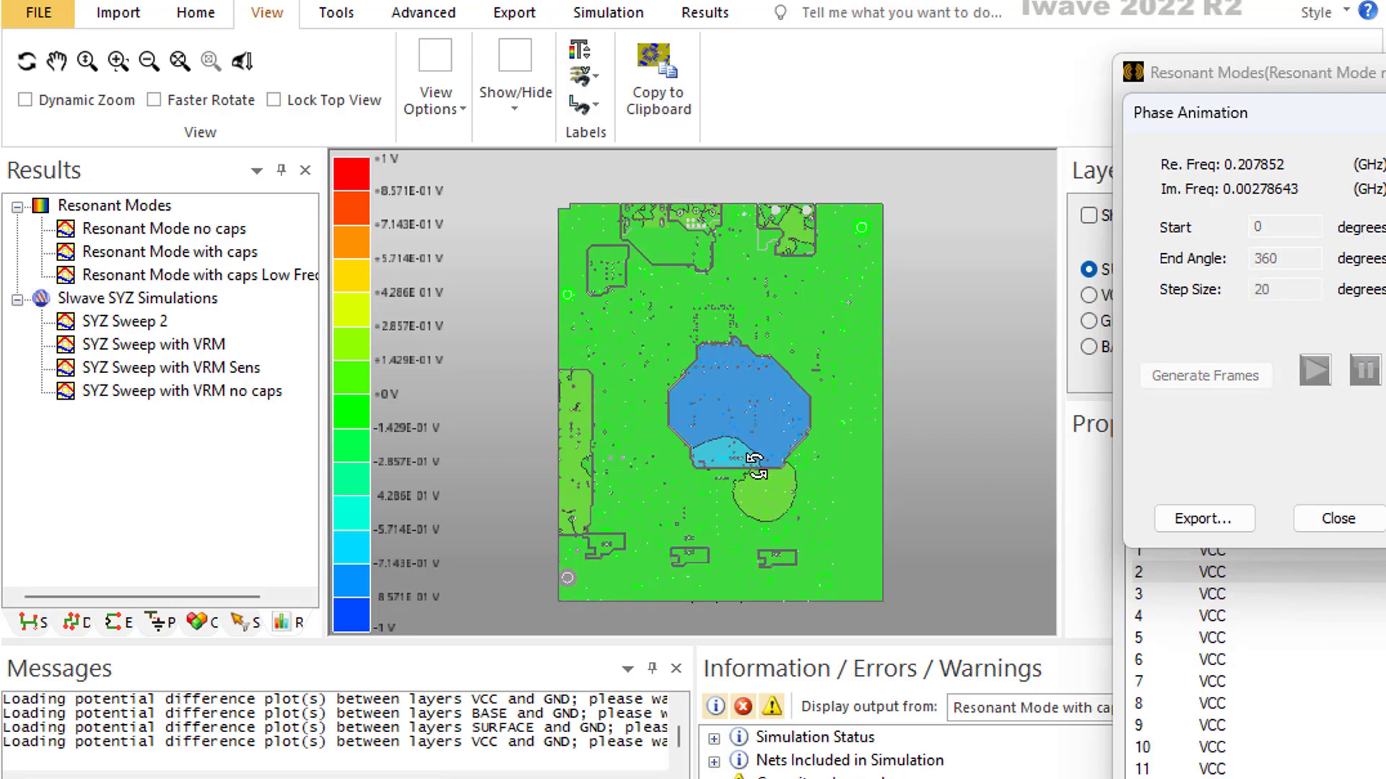
pyautogui.press('alt')
pyautogui.moveTo(747, 379); pyautogui.dragTo(729, 323)
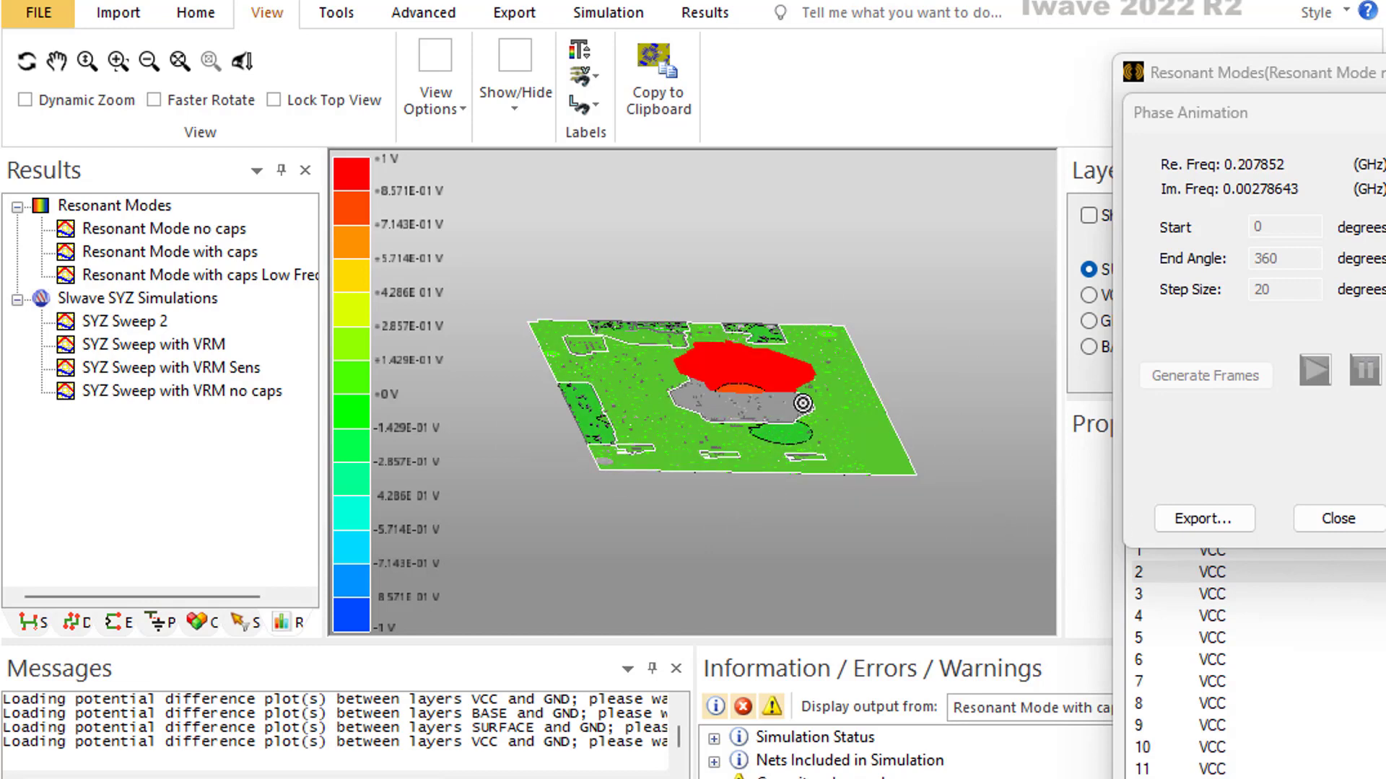
# Step: Examine the animated voltage of the central CPU plane, restore the flat top view and close the mode 2 phase animation
pyautogui.moveTo(873, 441)
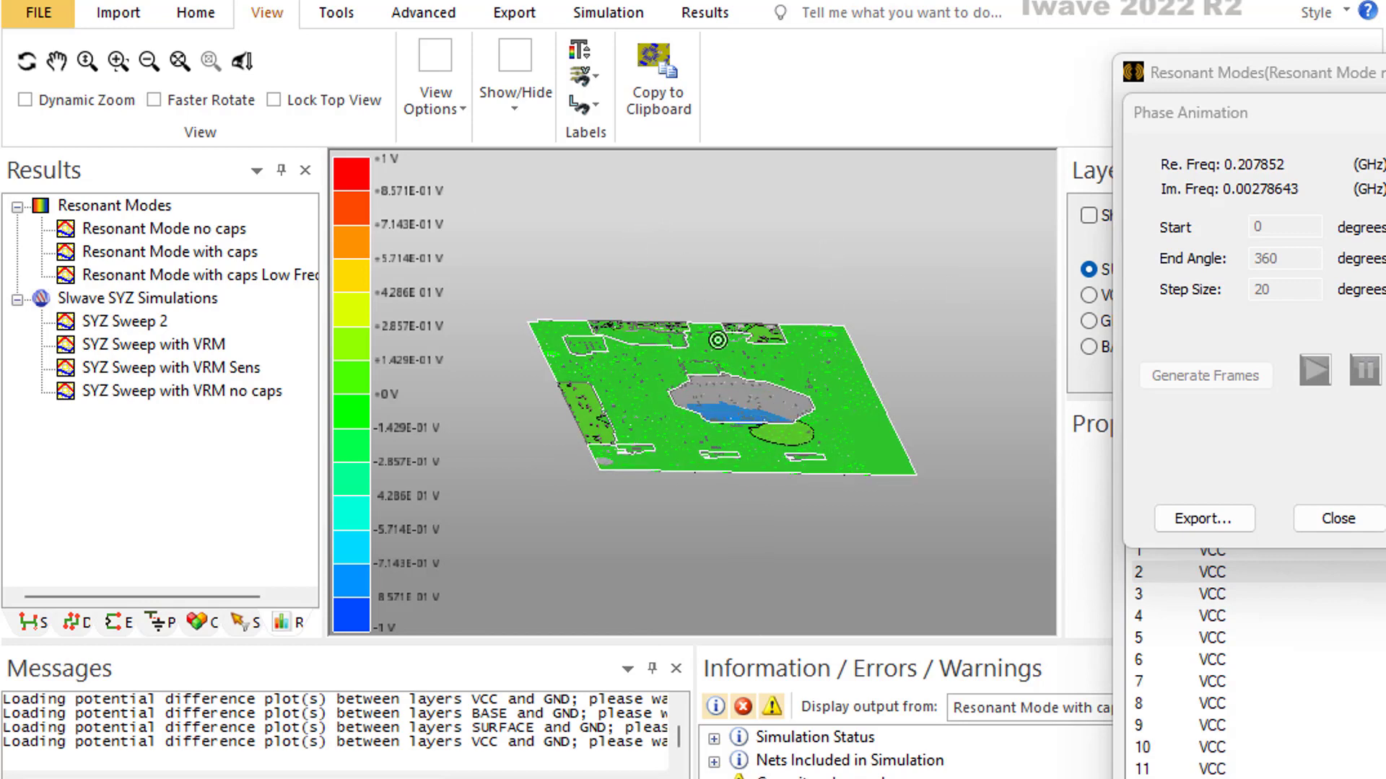
pyautogui.moveTo(658, 400)
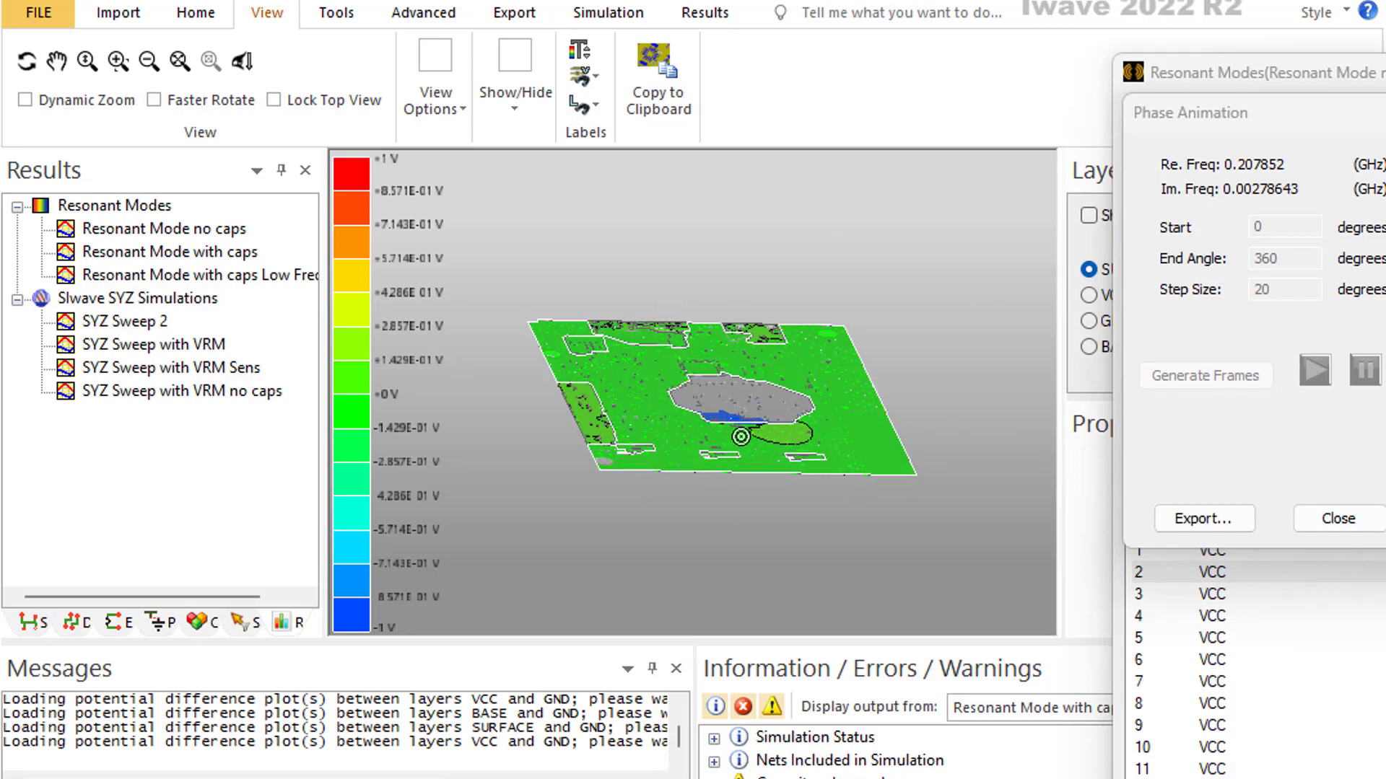
pyautogui.moveTo(741, 436)
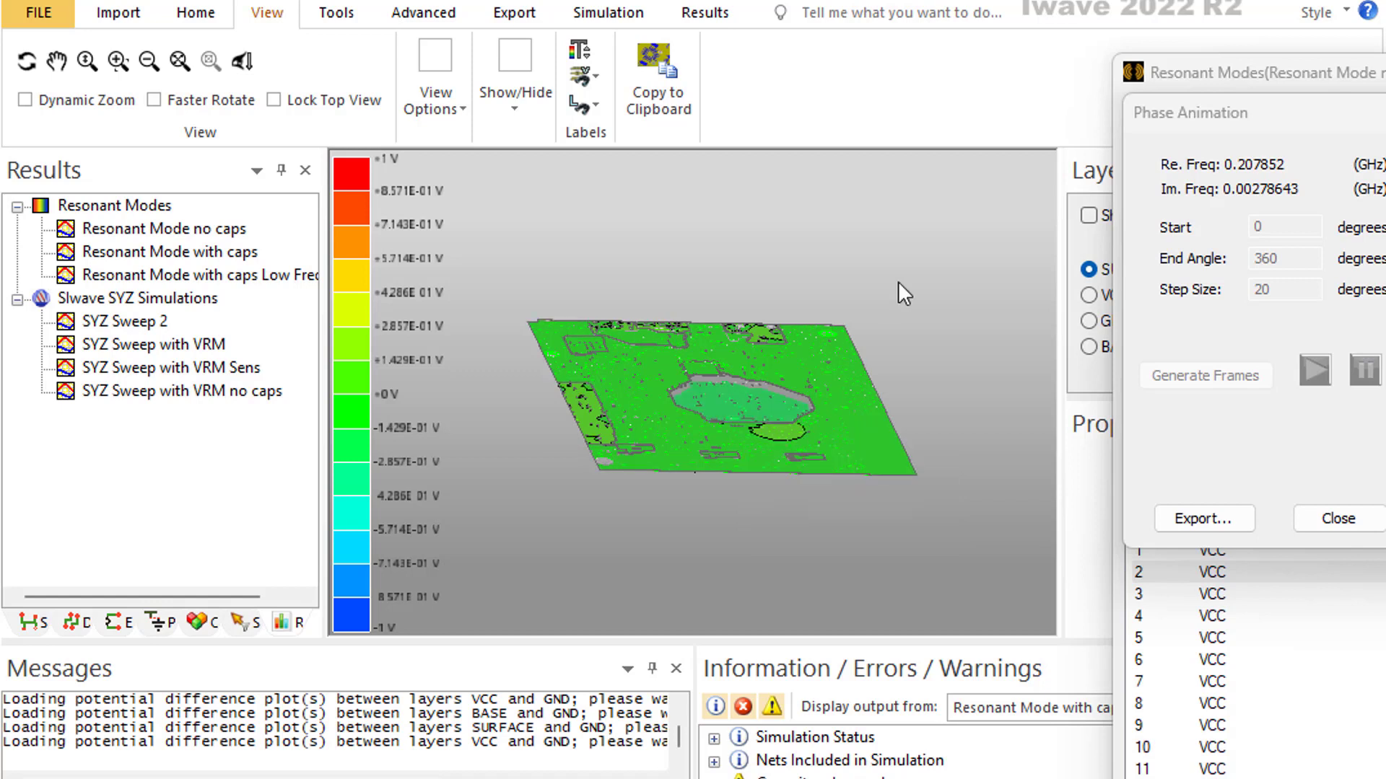
pyautogui.keyDown('alt'); pyautogui.doubleClick(647, 248); pyautogui.keyUp('alt')
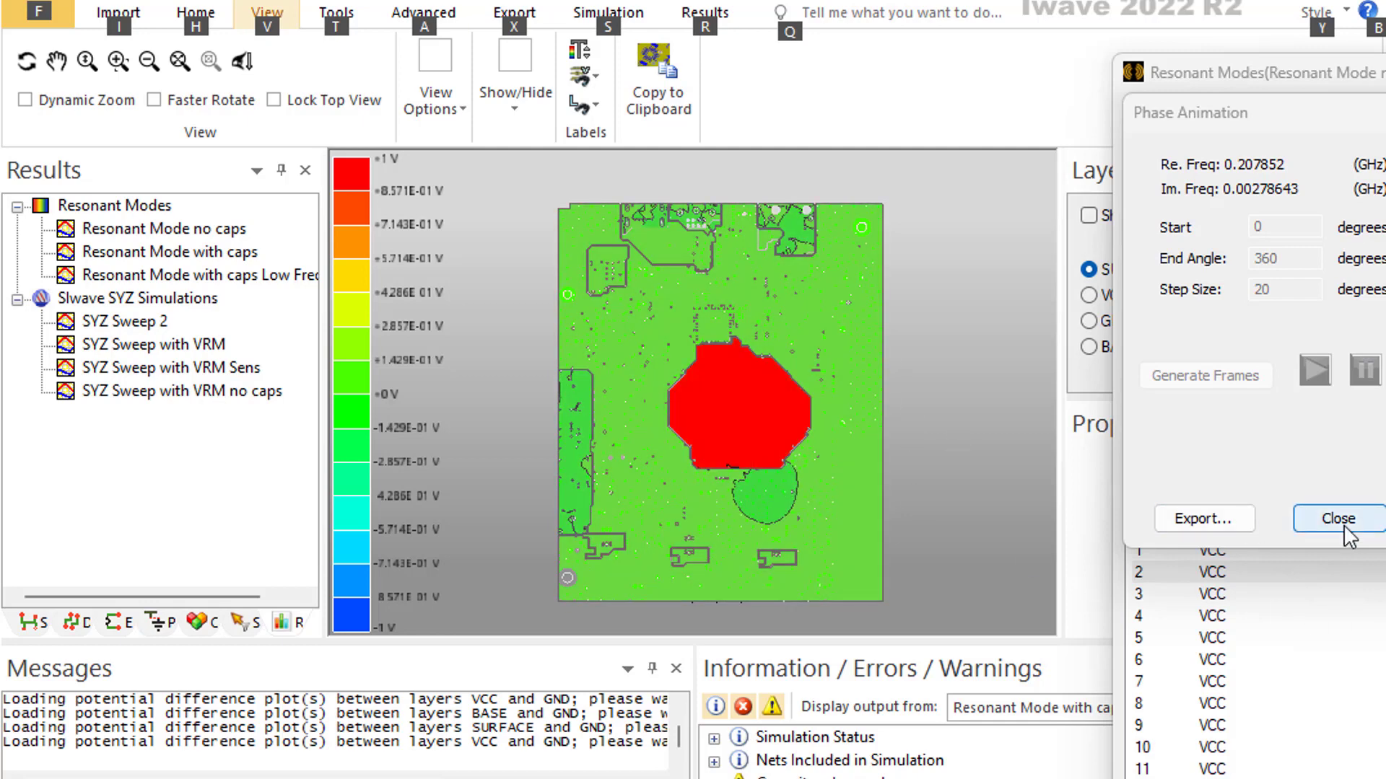
pyautogui.click(1344, 521)
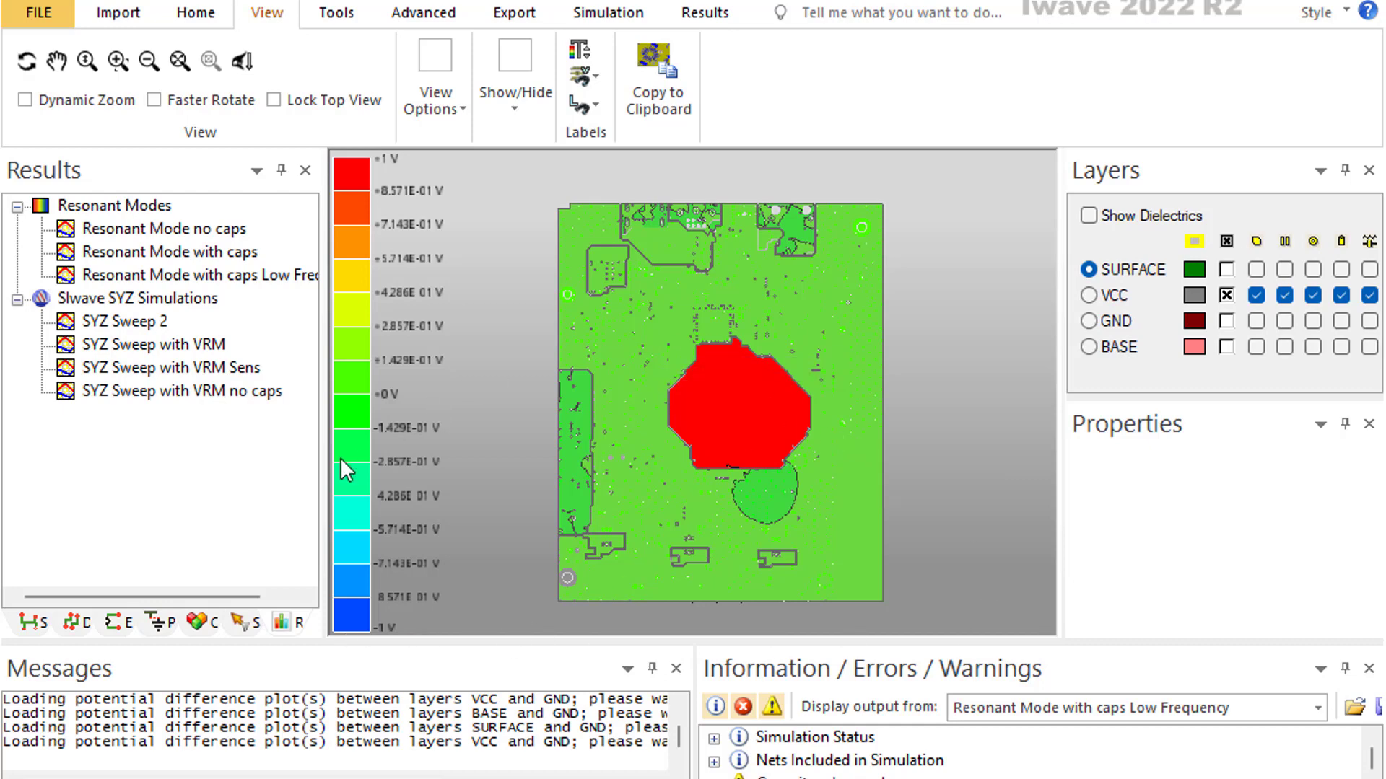
# Step: View the Z-parameter magnitude plot of SYZ Sweep with VRM no caps, check the marked impedance peak and close the plot
pyautogui.rightClick(220, 406)
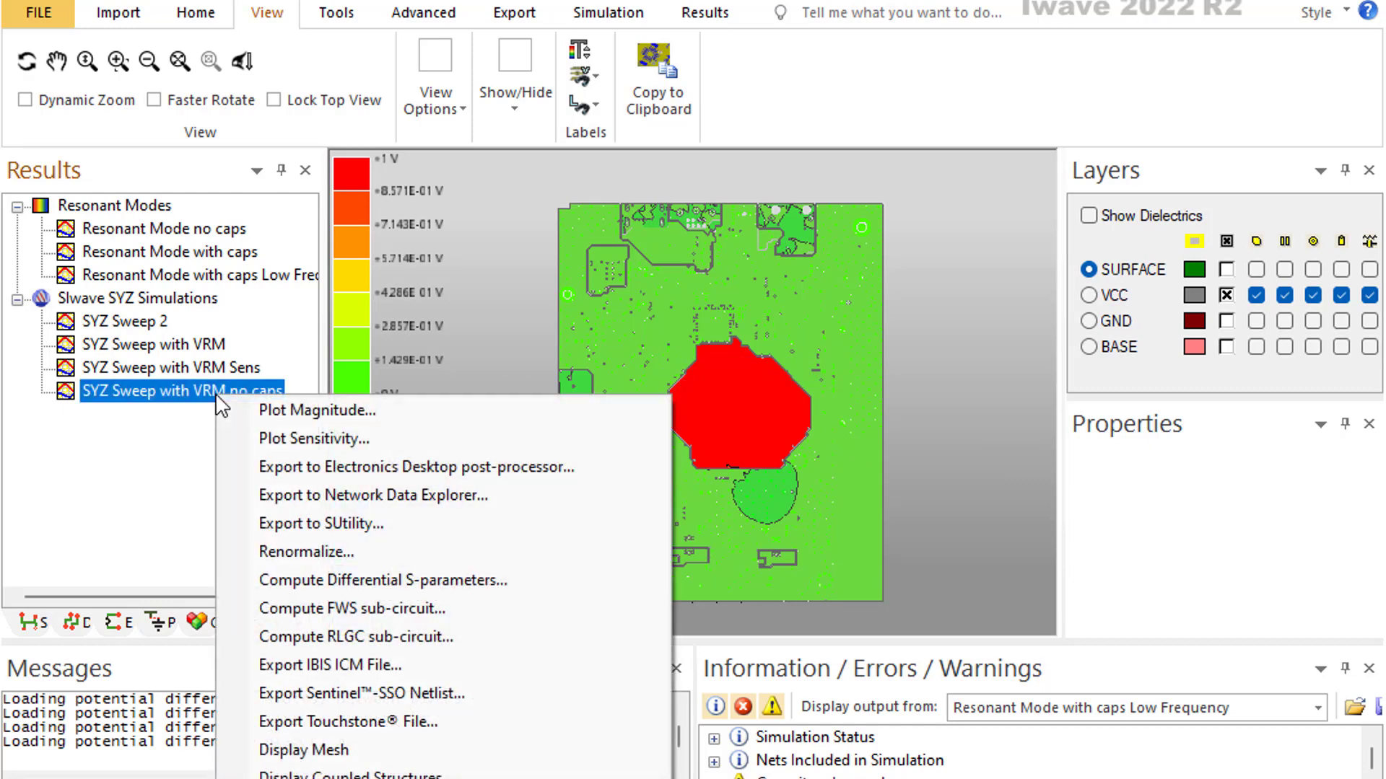
pyautogui.click(296, 415)
pyautogui.click(455, 745)
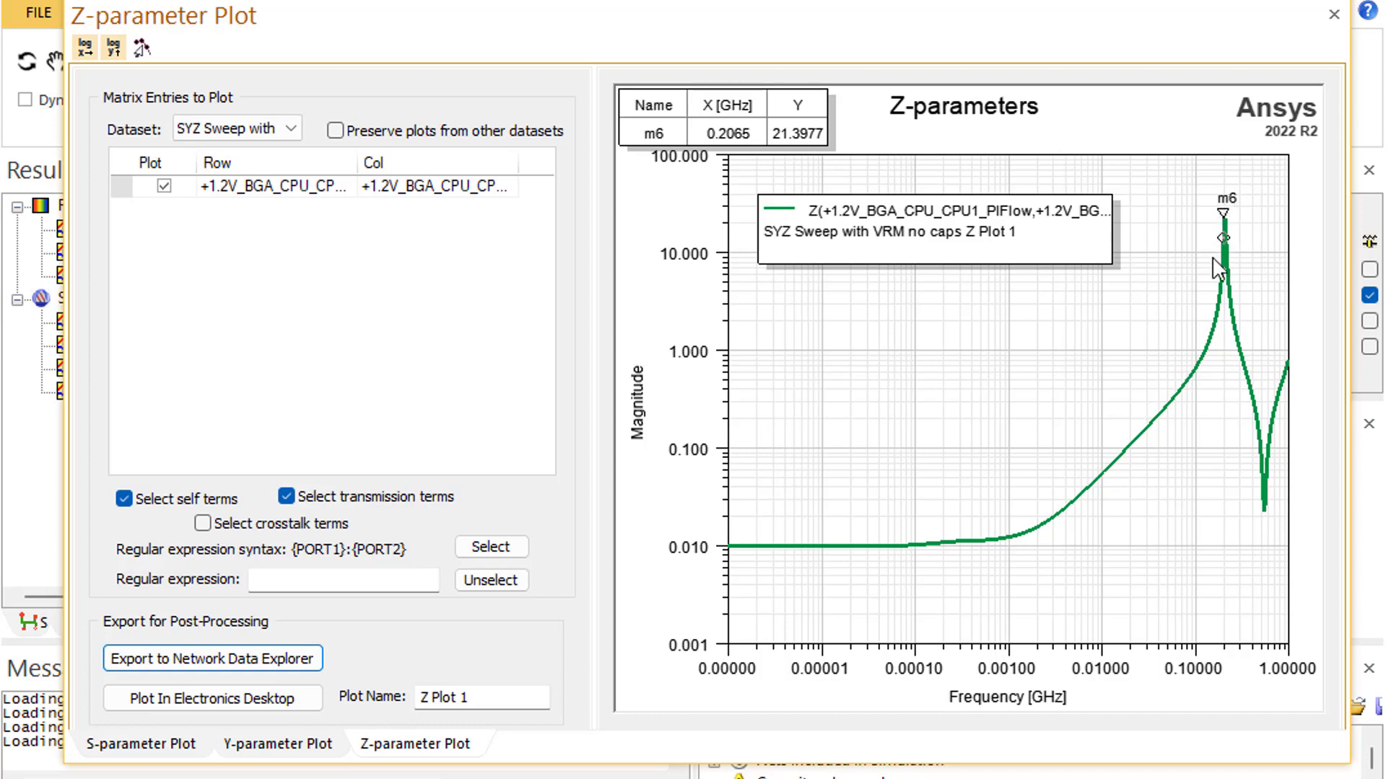
pyautogui.click(1335, 16)
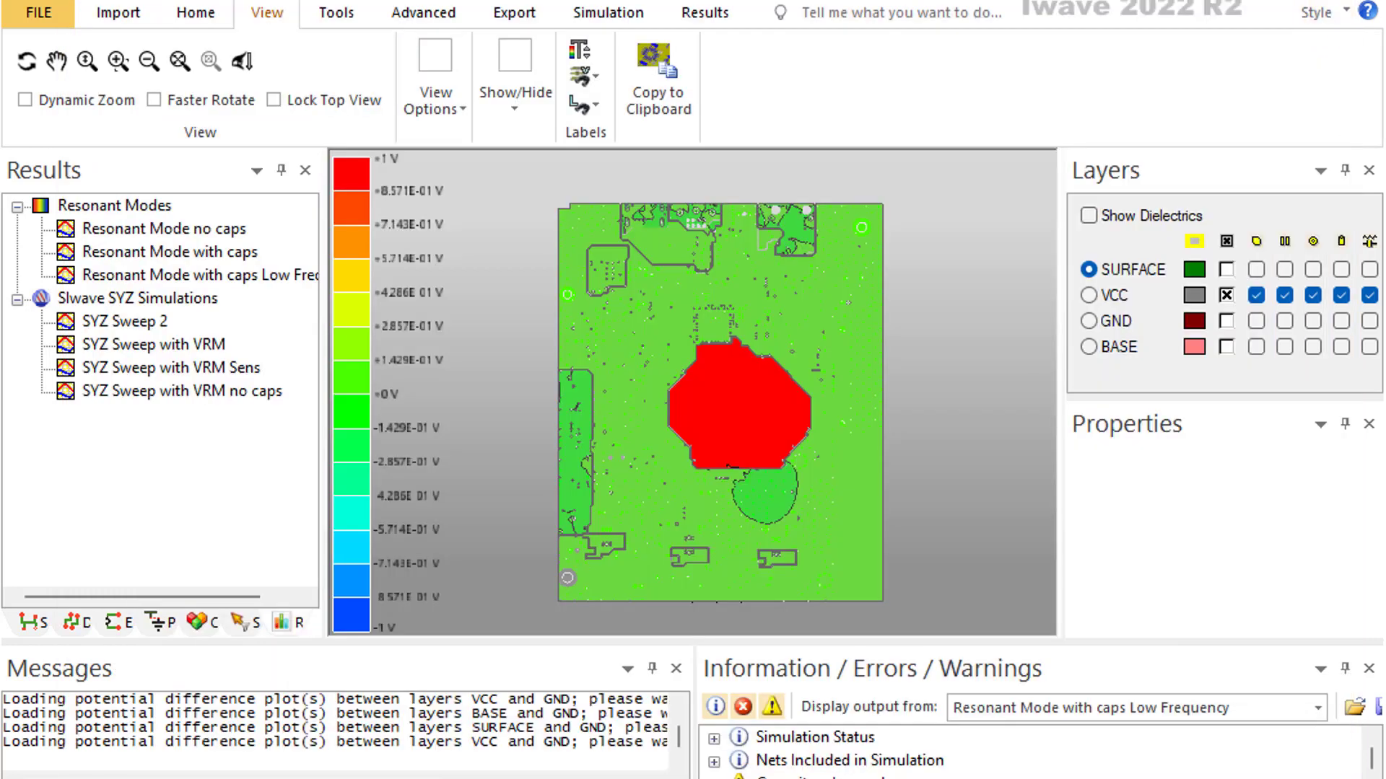
# Step: Show the SURFACE layer's circuit elements around the central CPU plane and hide the voltage plot
pyautogui.scroll(3, 518, 469)
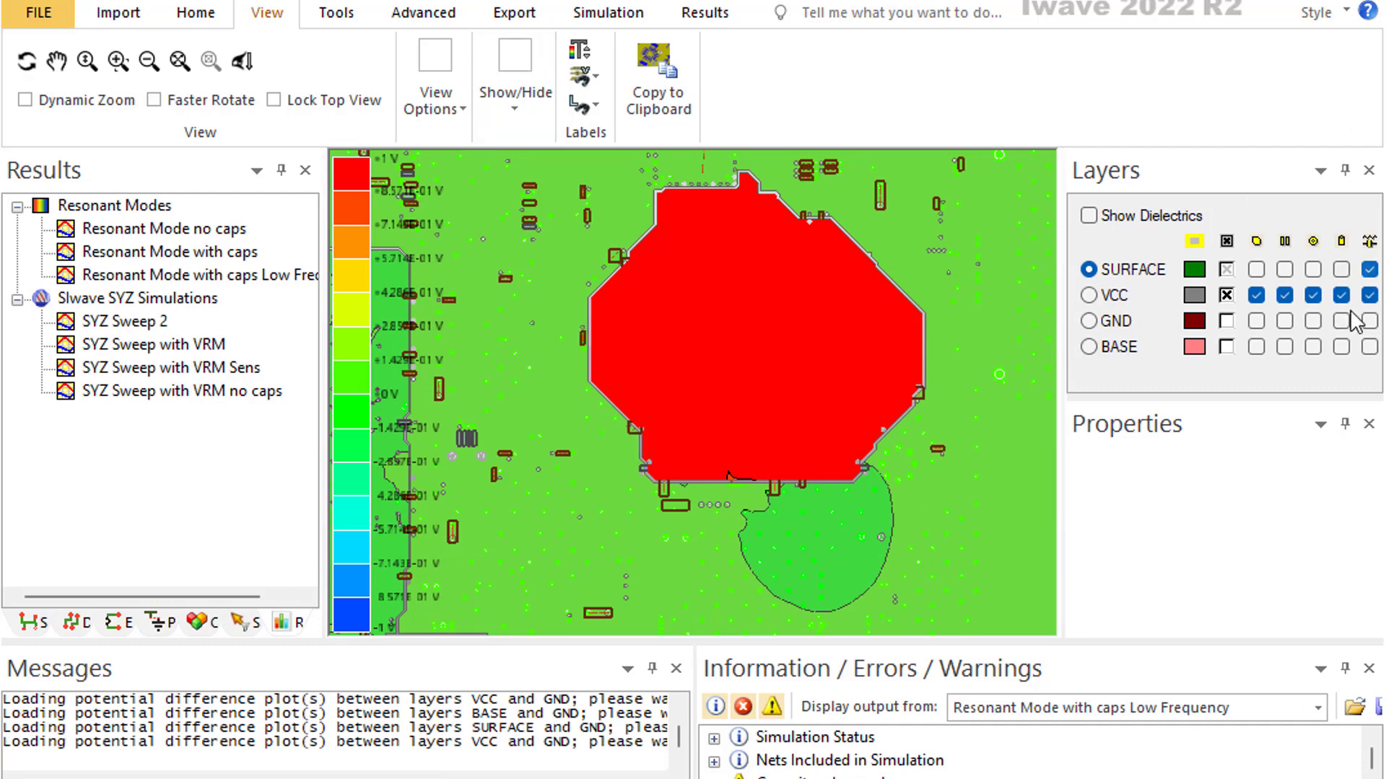
pyautogui.click(526, 104)
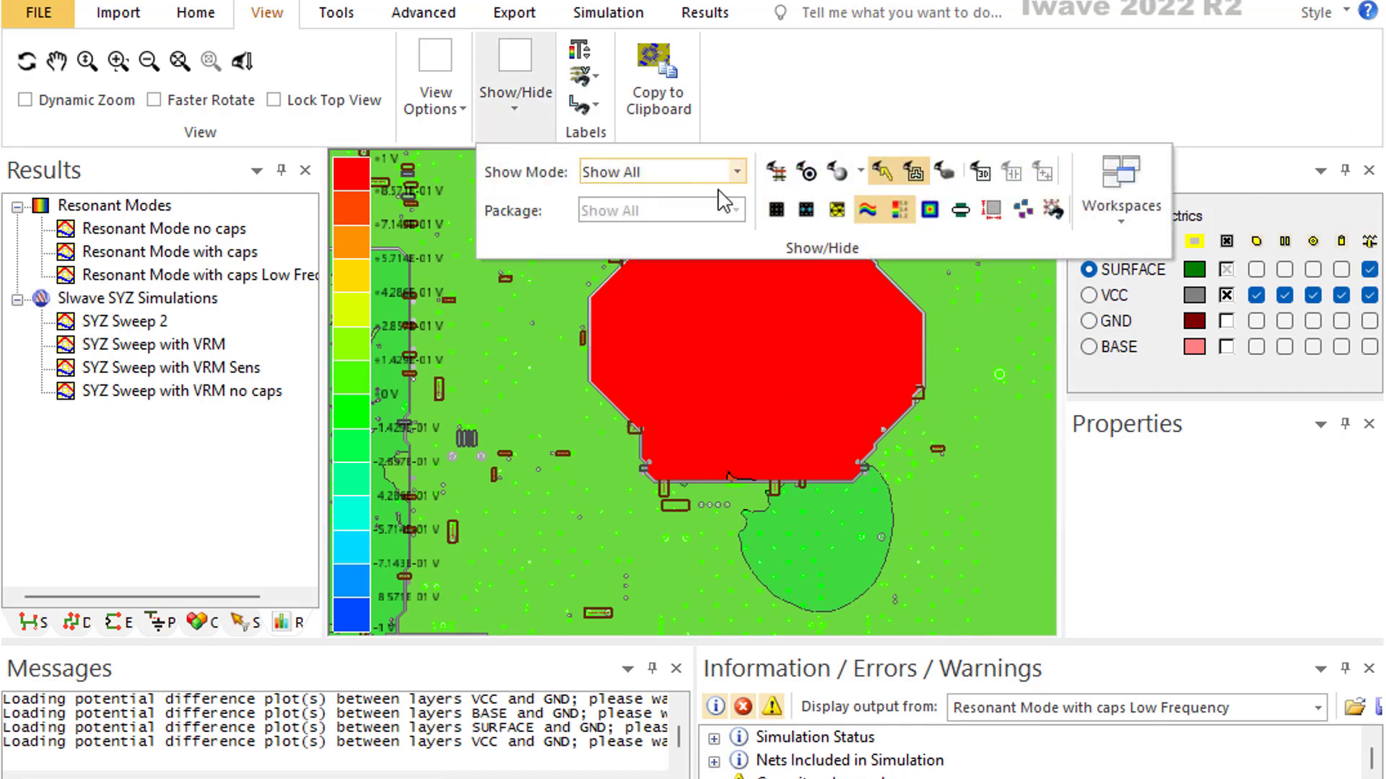
pyautogui.click(869, 211)
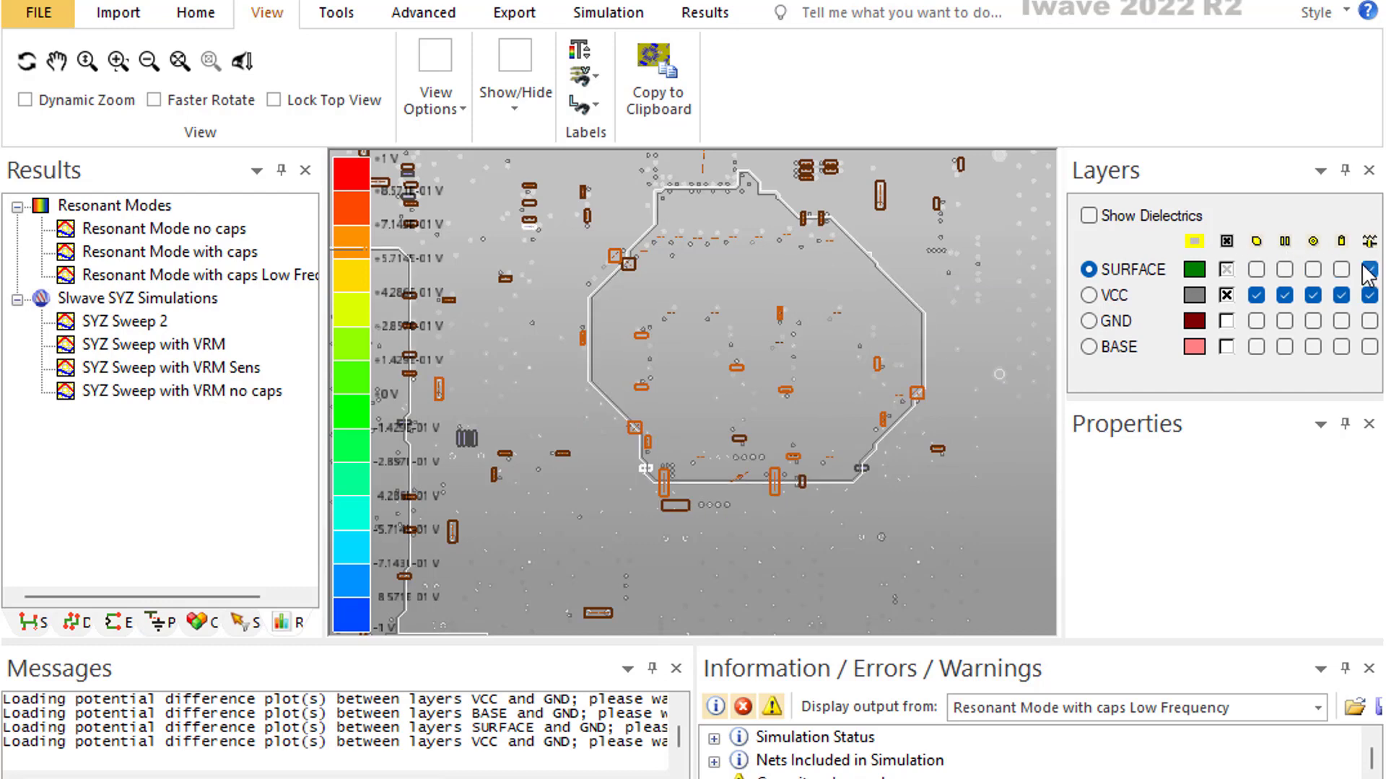
# Step: Open the Z-parameter plot of SYZ Sweep with VRM and move marker m7 along the curve to about 0.219 GHz
pyautogui.rightClick(156, 341)
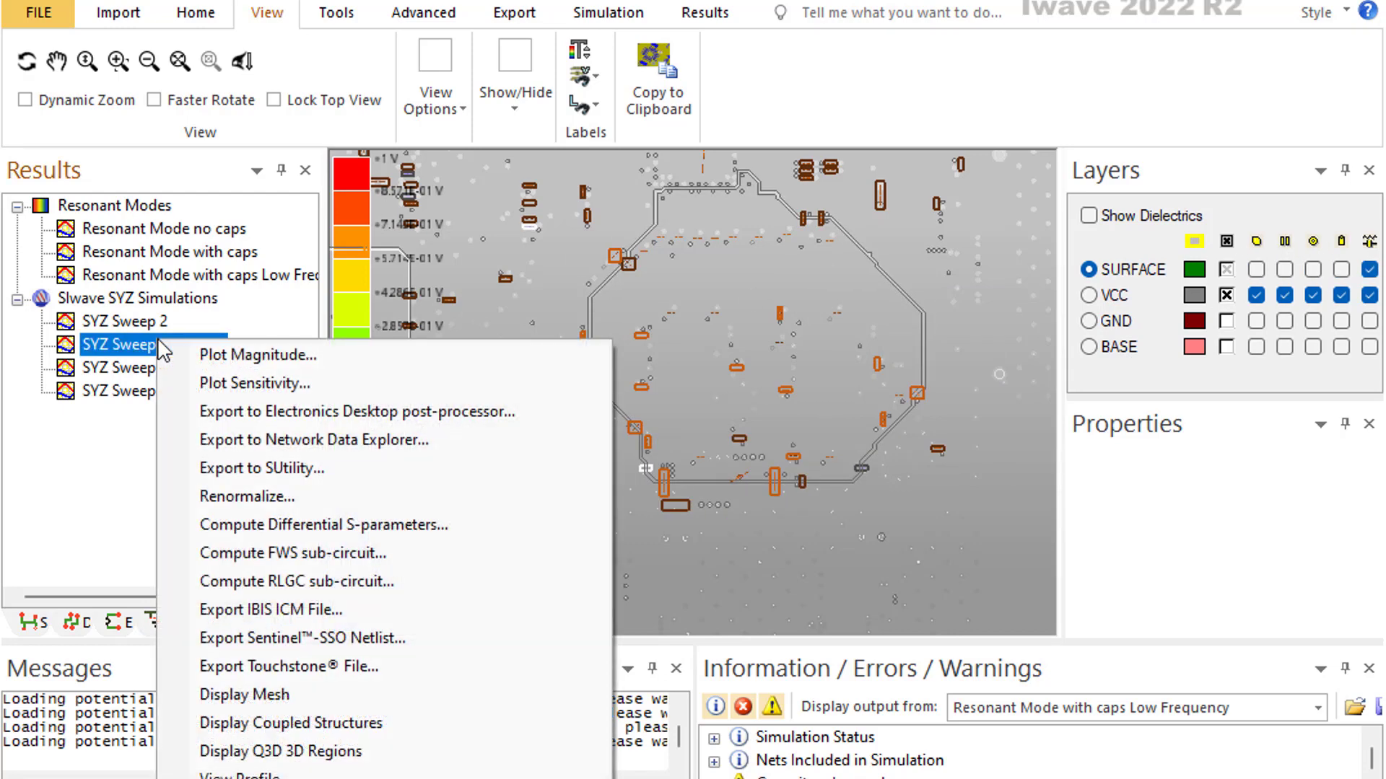
pyautogui.click(221, 356)
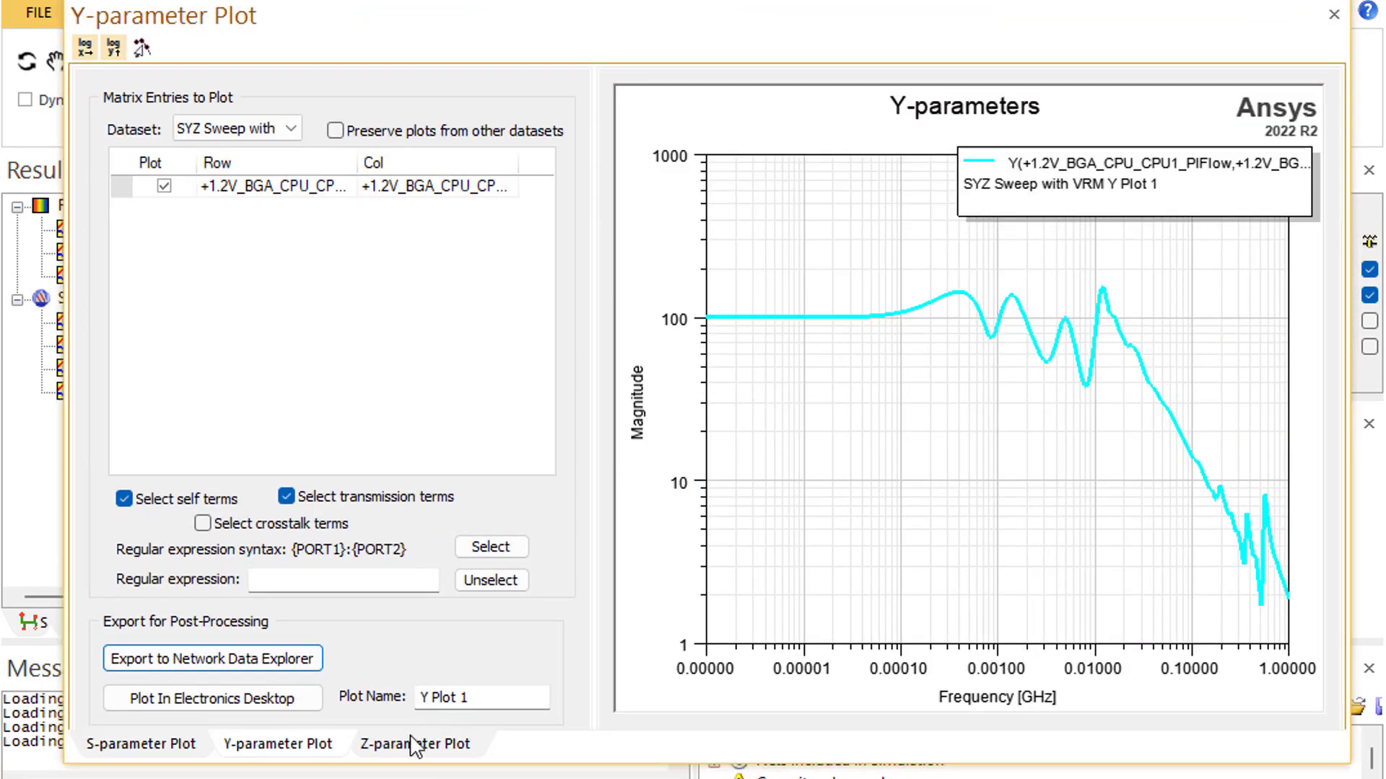
pyautogui.click(401, 749)
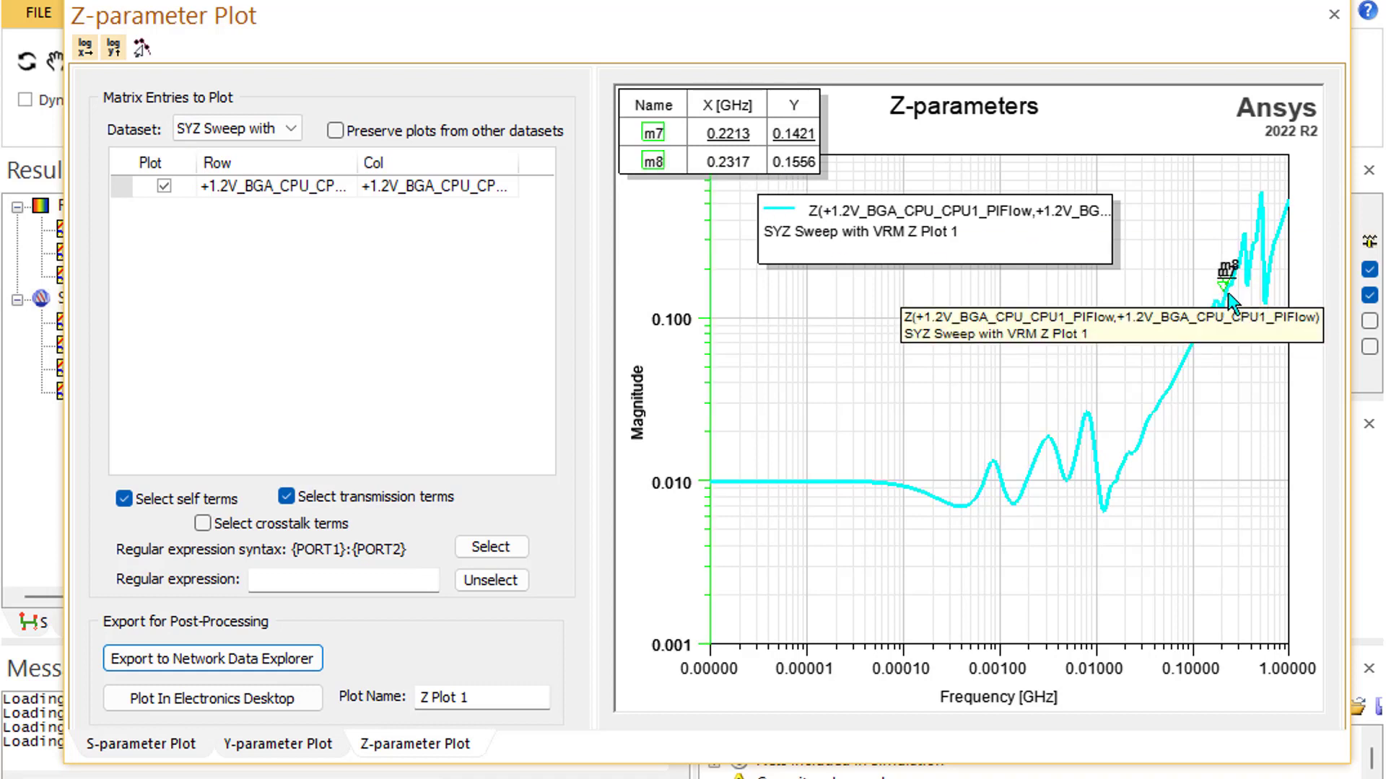
pyautogui.moveTo(1224, 293); pyautogui.dragTo(1220, 297)
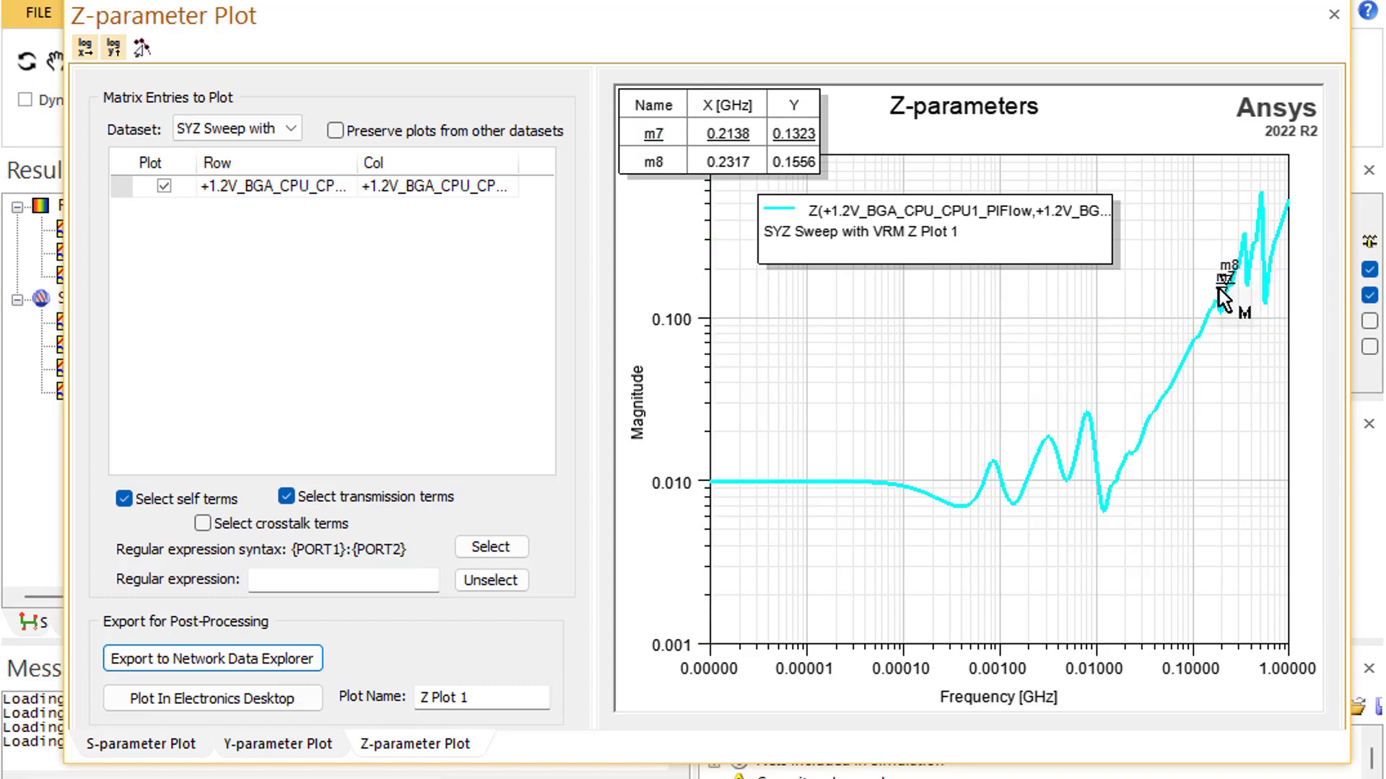
pyautogui.moveTo(1219, 293); pyautogui.dragTo(1214, 302)
pyautogui.moveTo(1219, 292); pyautogui.dragTo(1220, 298)
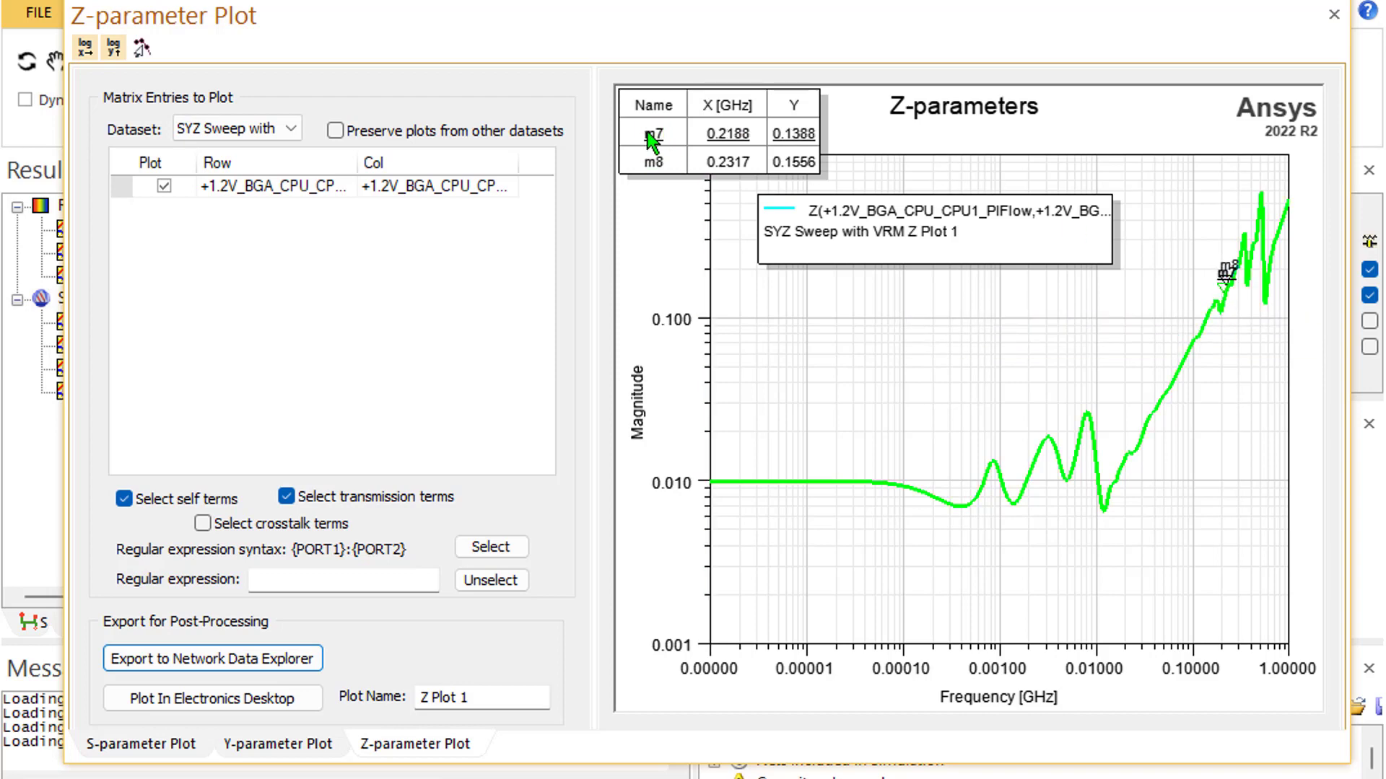
# Step: Set marker m7's frequency to 0.2065e9, read the impedance there and close the Z-parameter plot
pyautogui.doubleClick(720, 137)
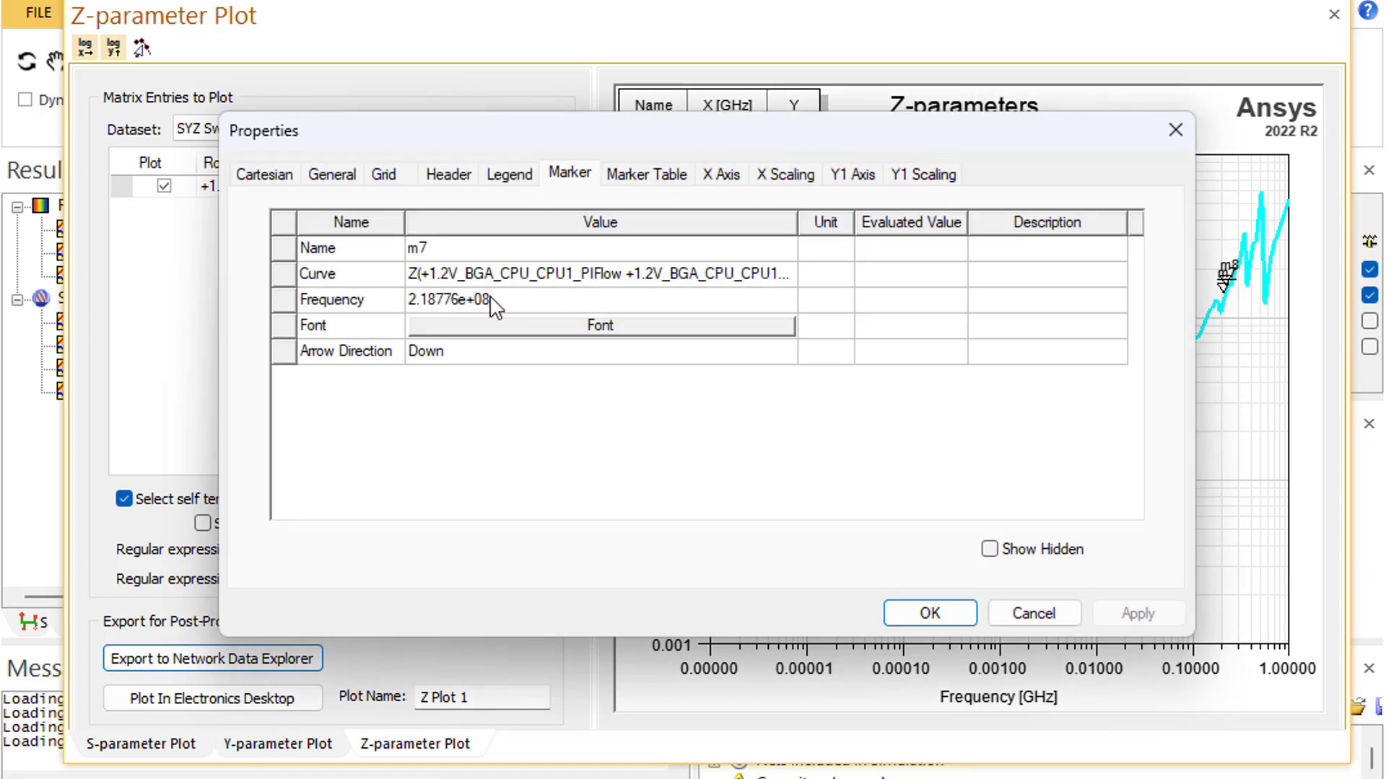
pyautogui.click(442, 303)
pyautogui.moveTo(455, 310); pyautogui.dragTo(391, 308)
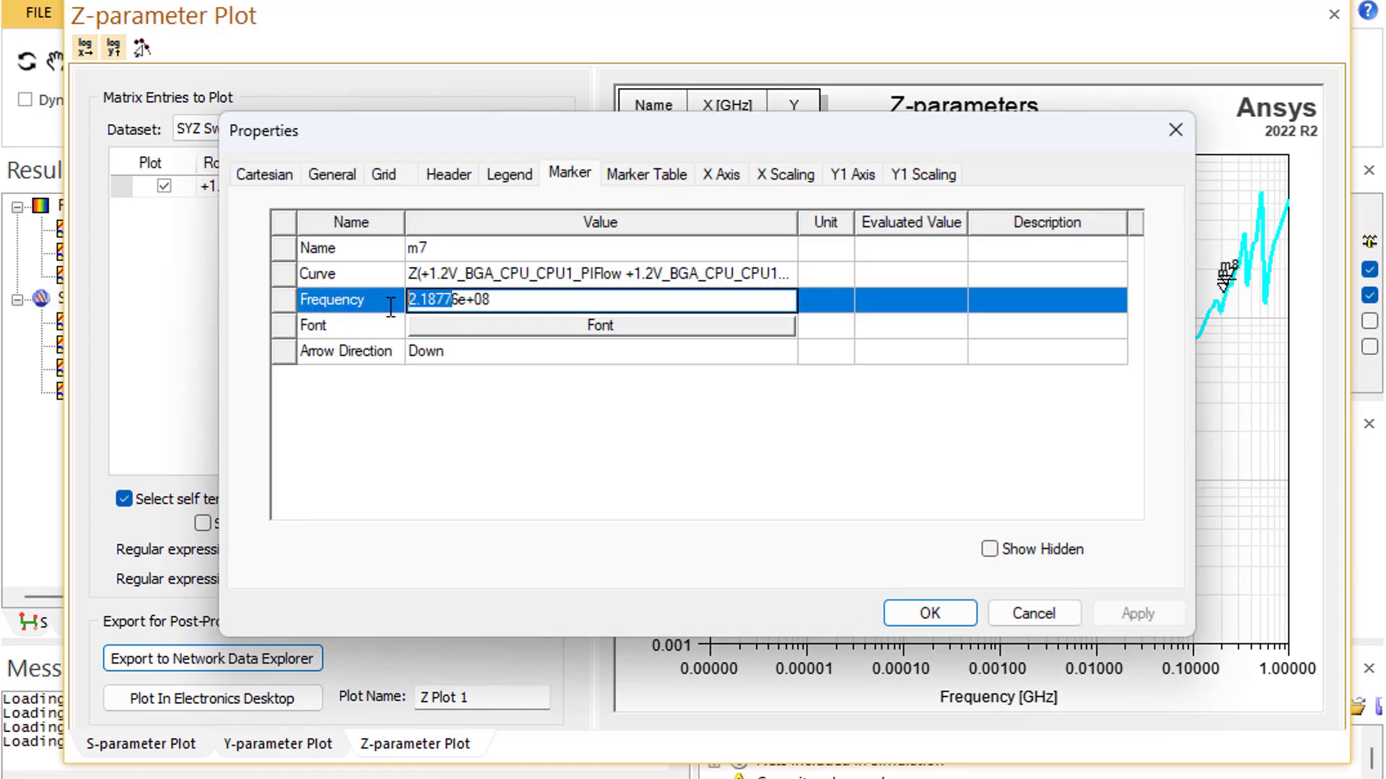
pyautogui.press('Delete')
pyautogui.press('Delete')
pyautogui.write('0.2065e9')
pyautogui.press('Delete')
pyautogui.press('Delete')
pyautogui.press('Delete')
pyautogui.press('Delete')
pyautogui.click(931, 614)
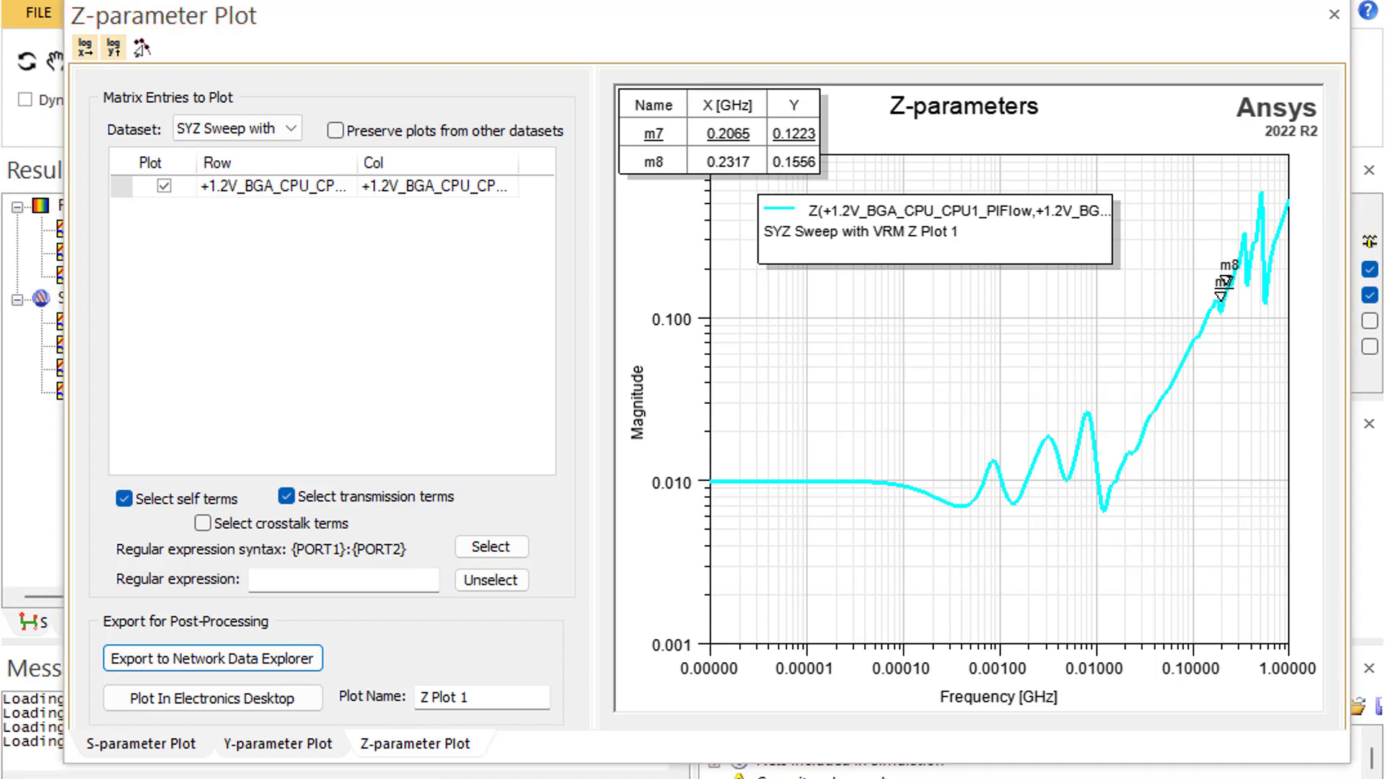
pyautogui.click(1334, 16)
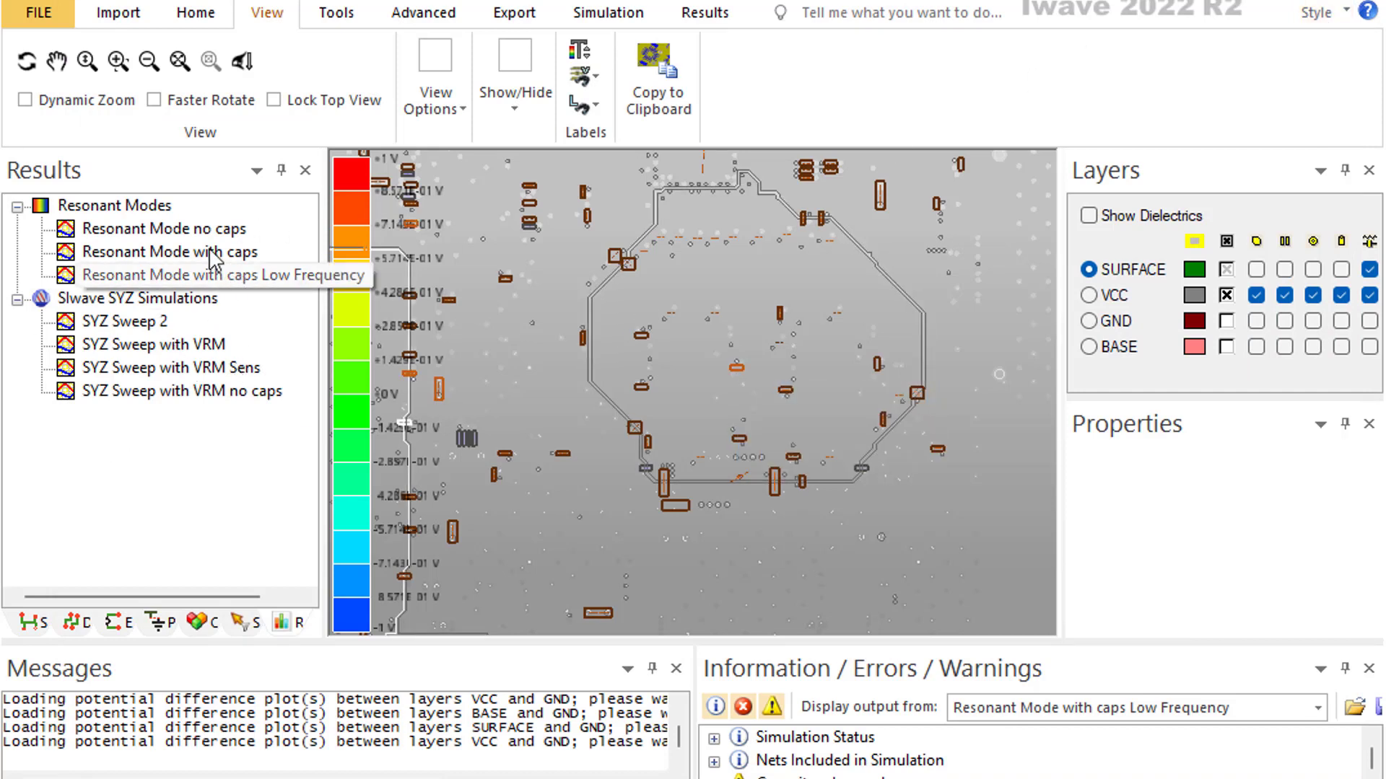
# Step: Open the Resonant Mode with caps results, keep the dialog clear of the board, and turn the voltage plot display back on
pyautogui.click(180, 254)
pyautogui.rightClick(180, 254)
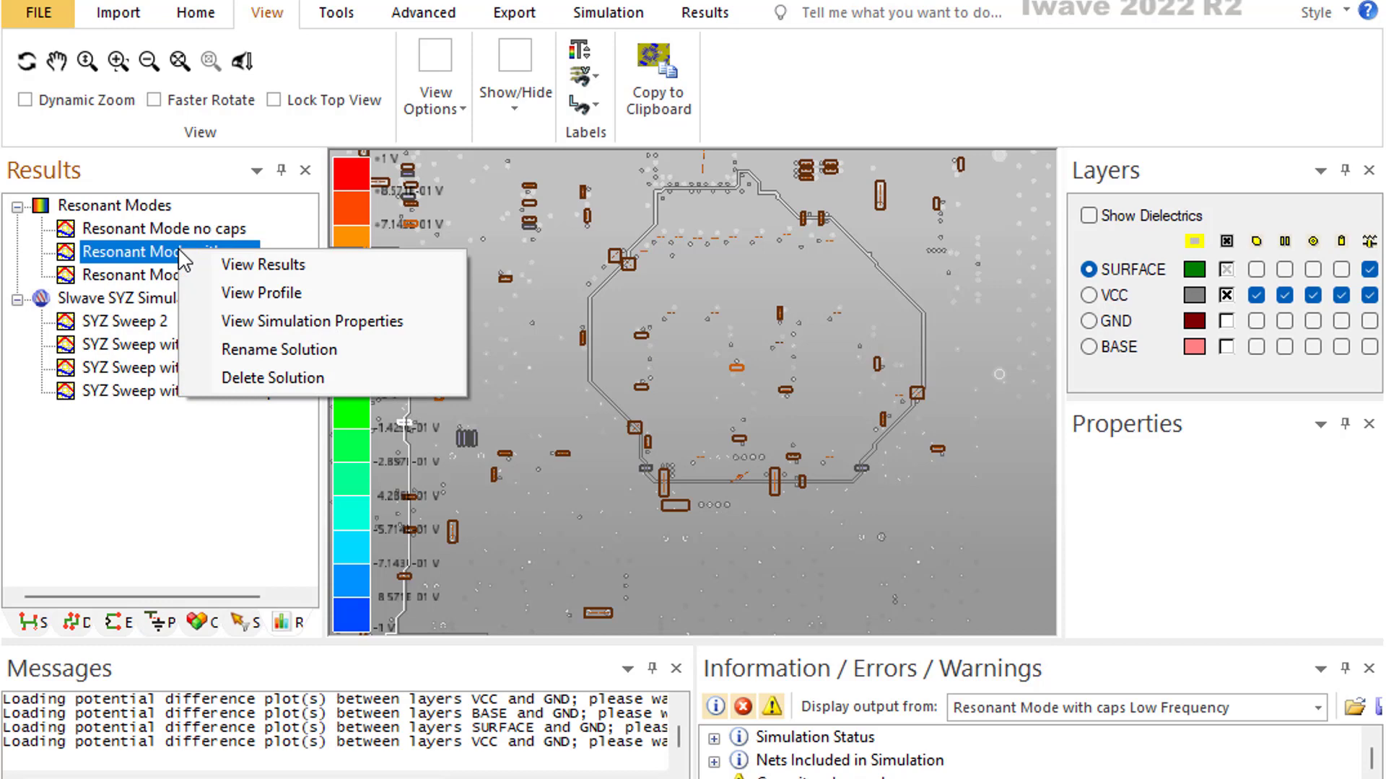
pyautogui.click(297, 266)
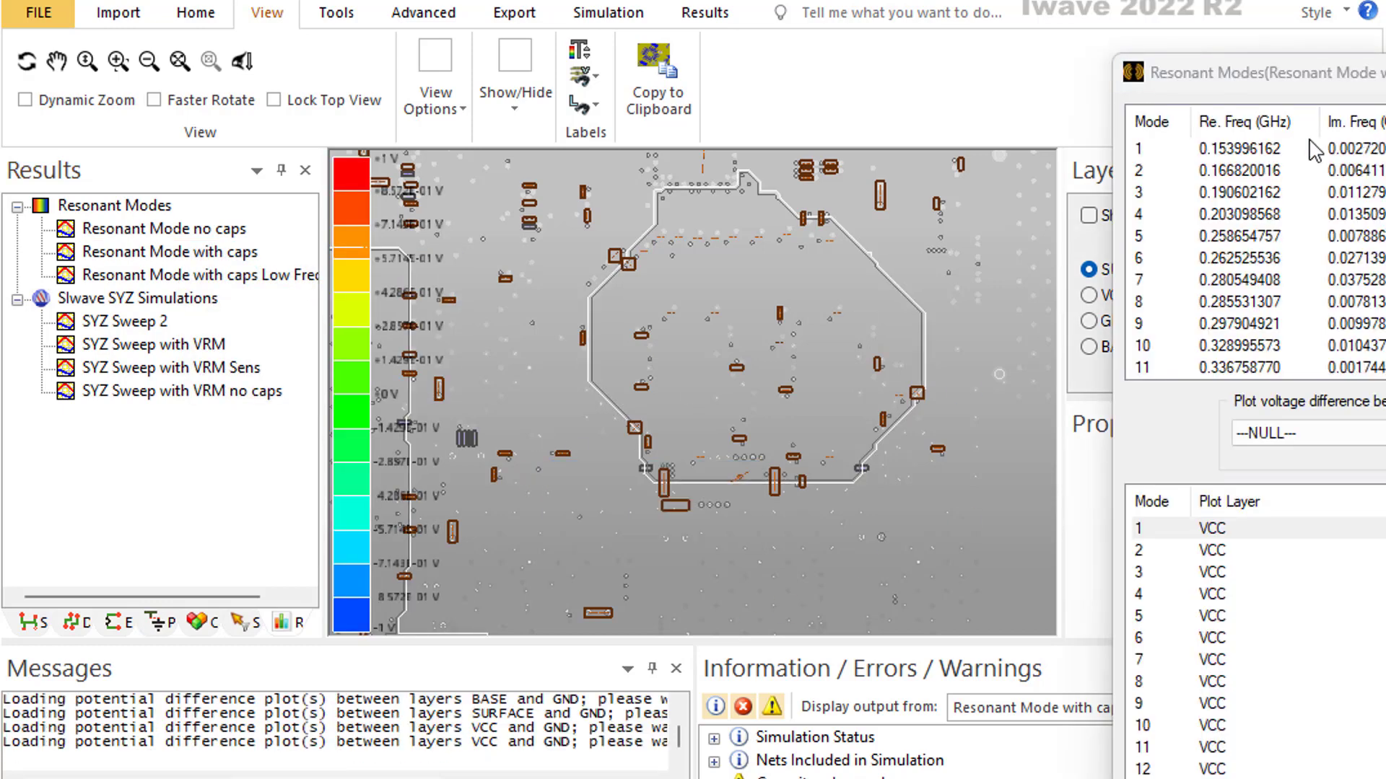
pyautogui.moveTo(1357, 72); pyautogui.dragTo(644, 130)
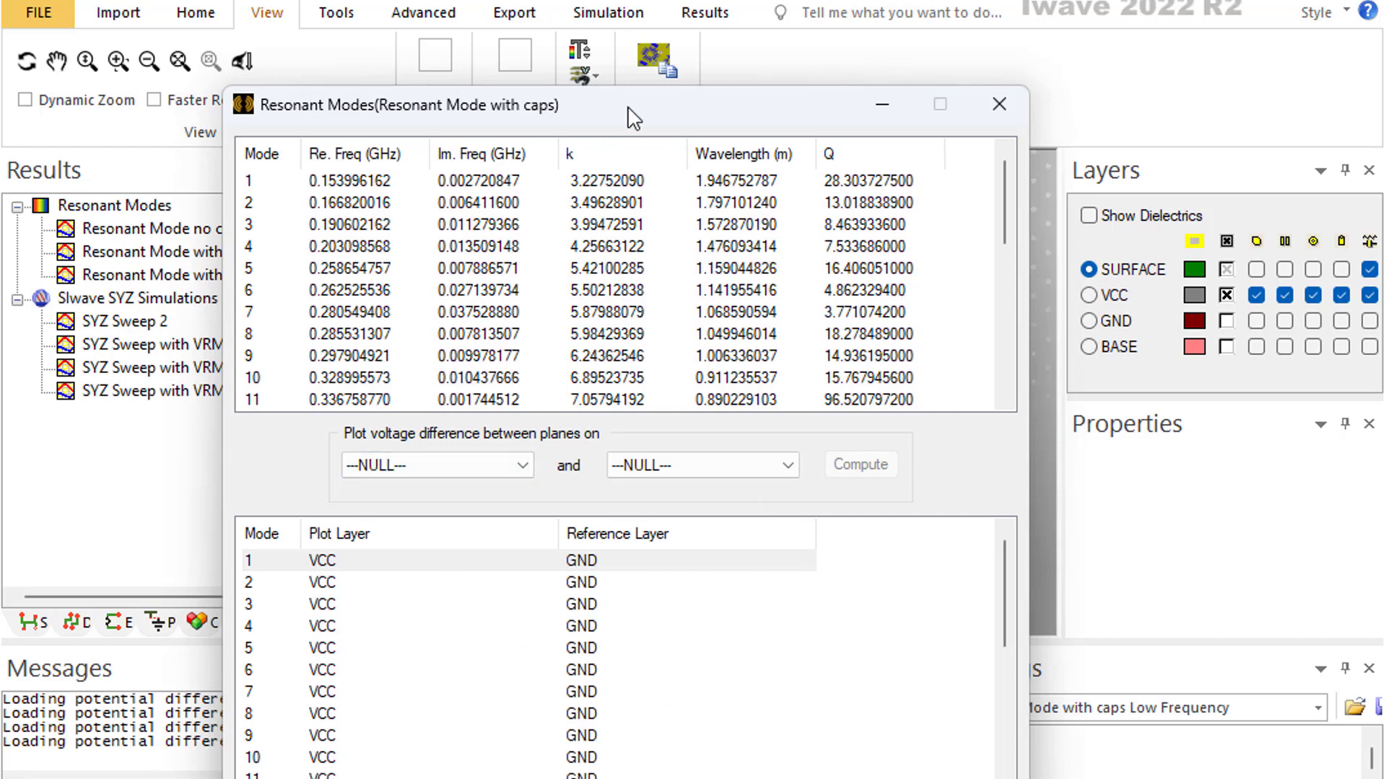
pyautogui.moveTo(635, 115); pyautogui.dragTo(1385, 92)
pyautogui.click(517, 108)
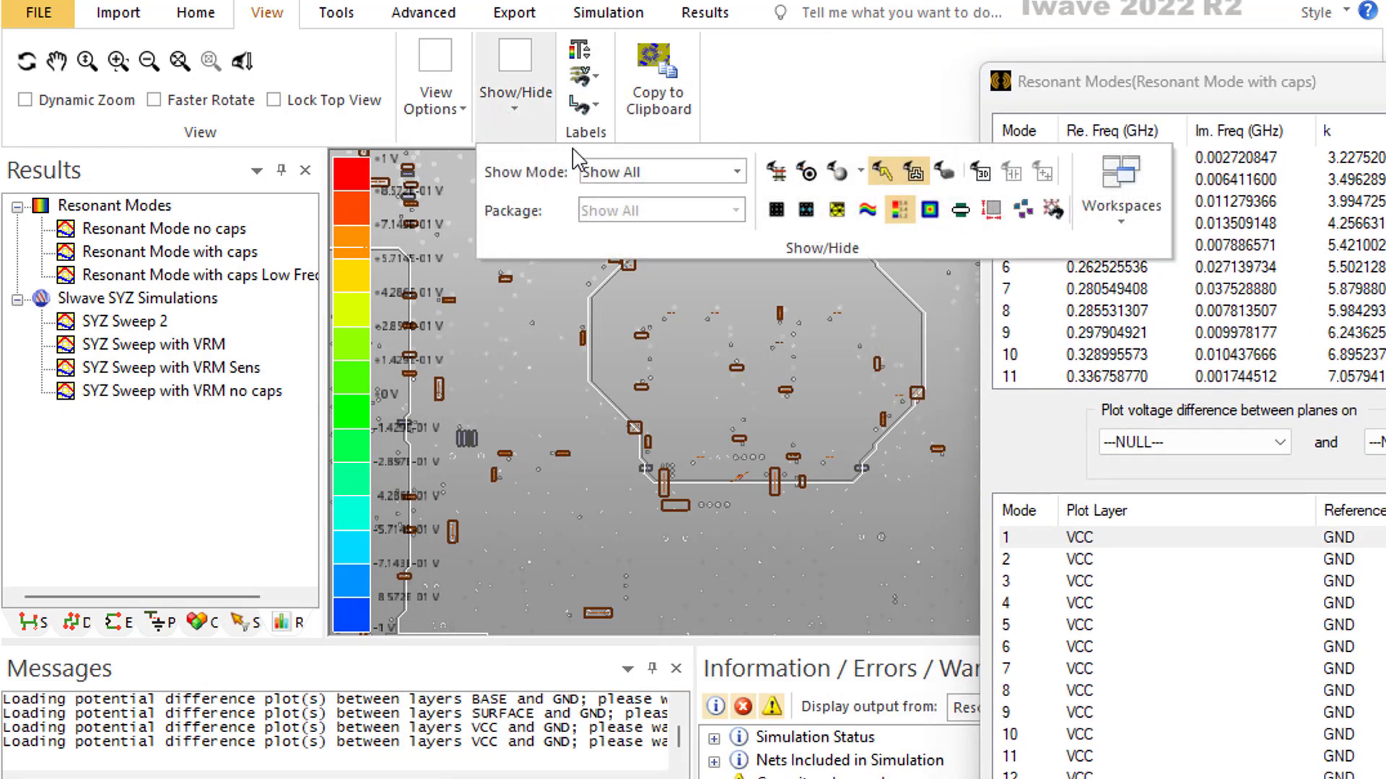
pyautogui.click(898, 210)
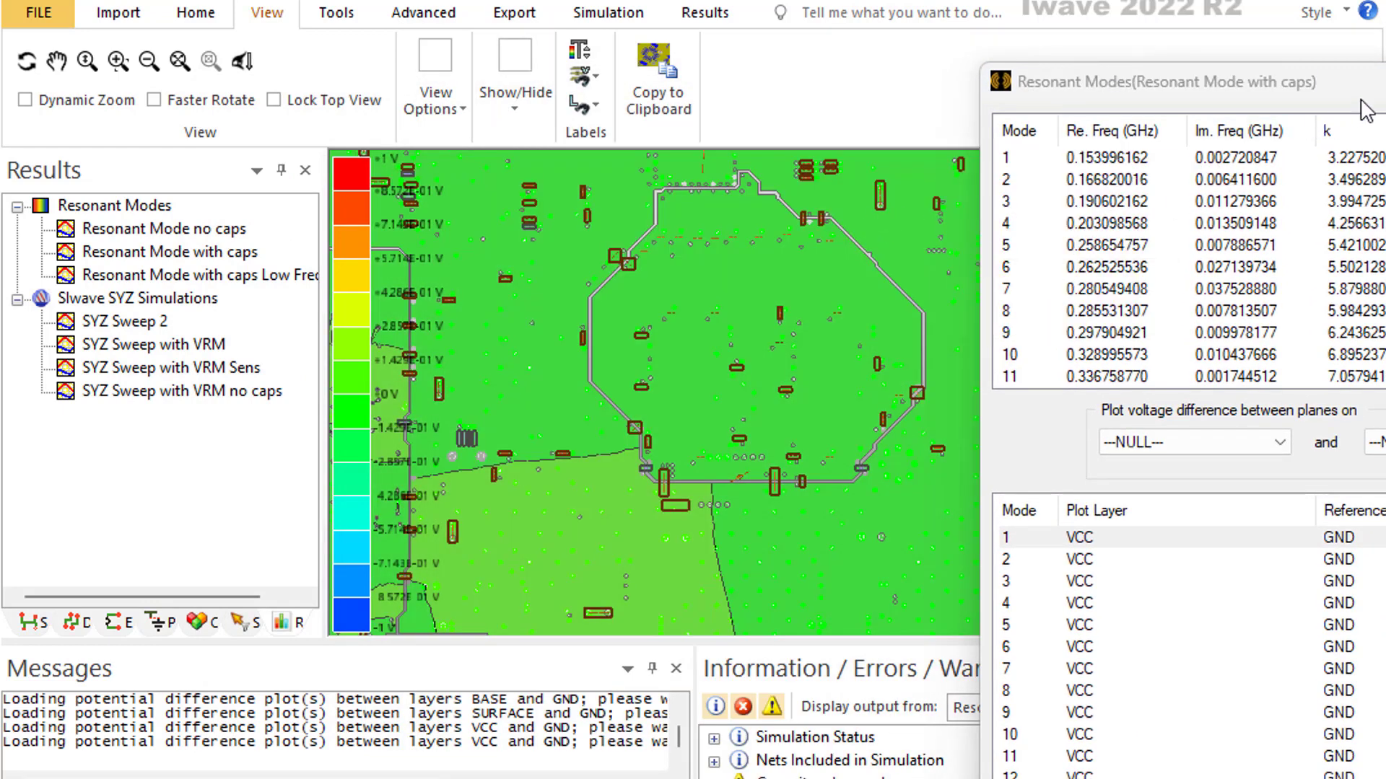
# Step: Plot mode 3 of the VCC-GND resonances with capacitors and examine its voltage distribution across the central CPU plane
pyautogui.moveTo(1366, 107); pyautogui.dragTo(1320, 97)
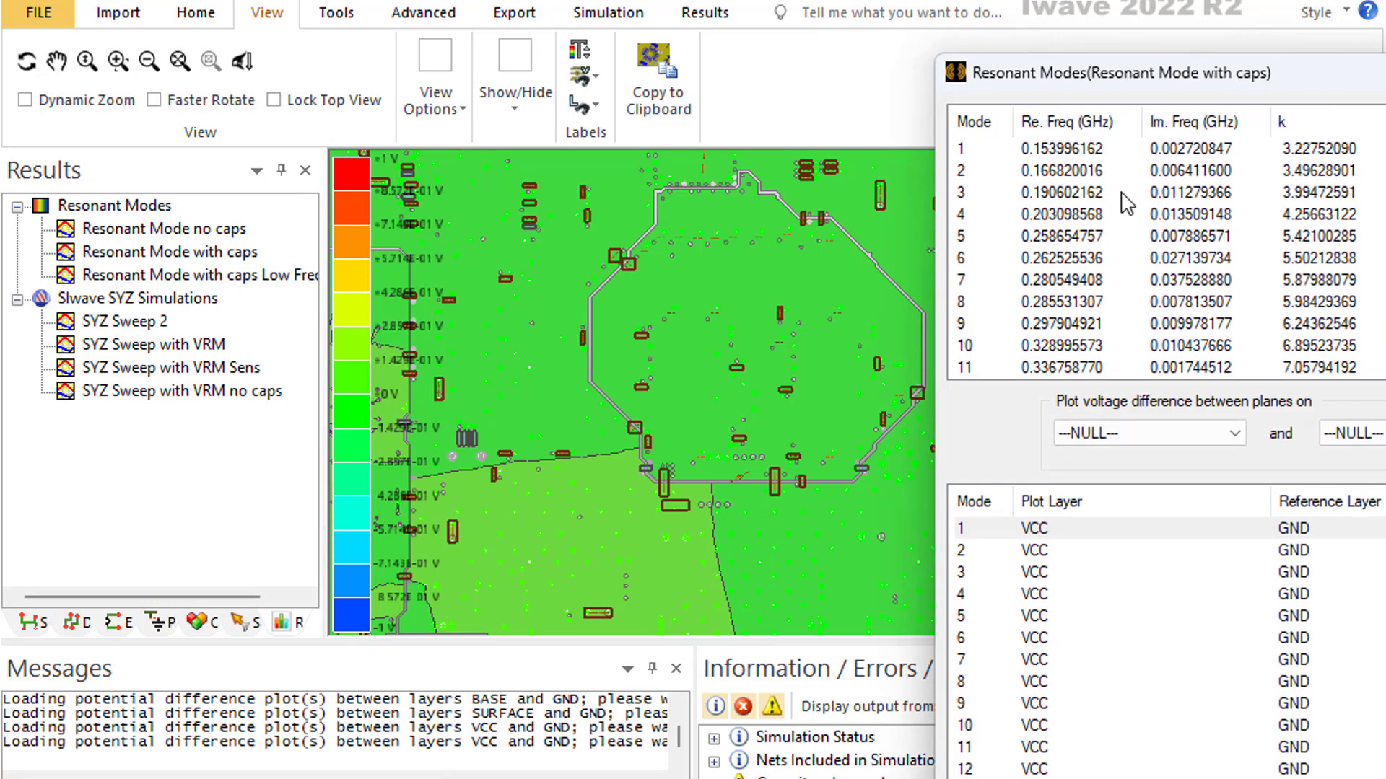
pyautogui.click(1066, 193)
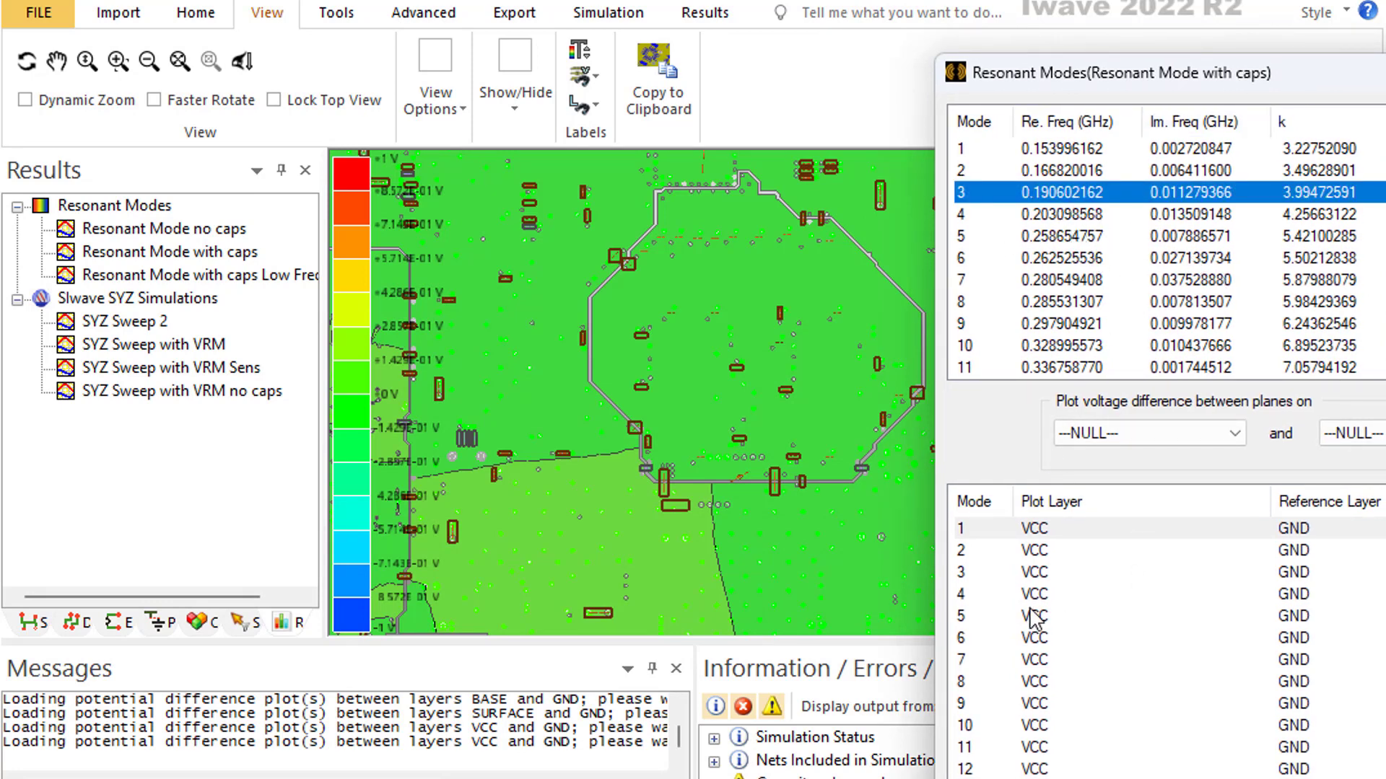
pyautogui.click(1020, 575)
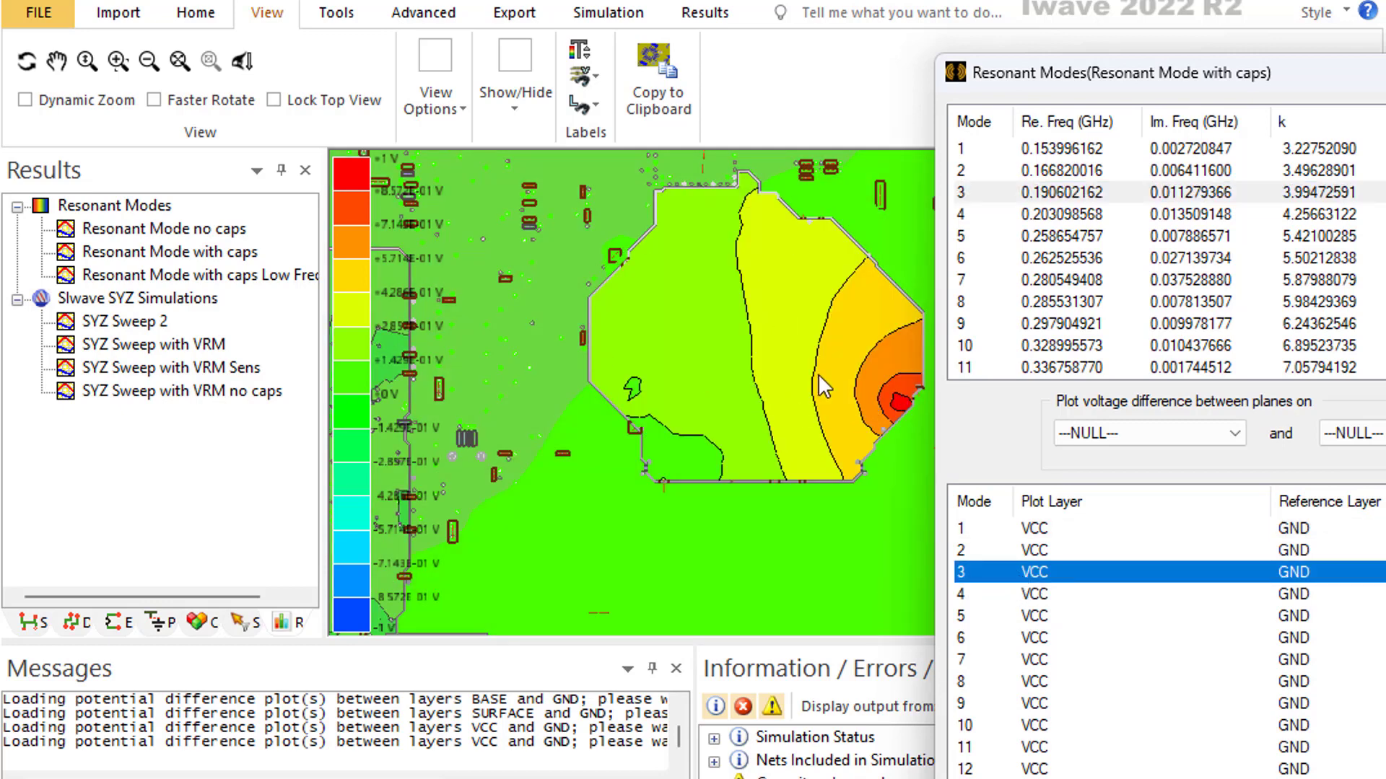
pyautogui.moveTo(883, 387)
pyautogui.moveTo(712, 368)
pyautogui.moveTo(749, 355)
pyautogui.scroll(-2, 1121, 628)
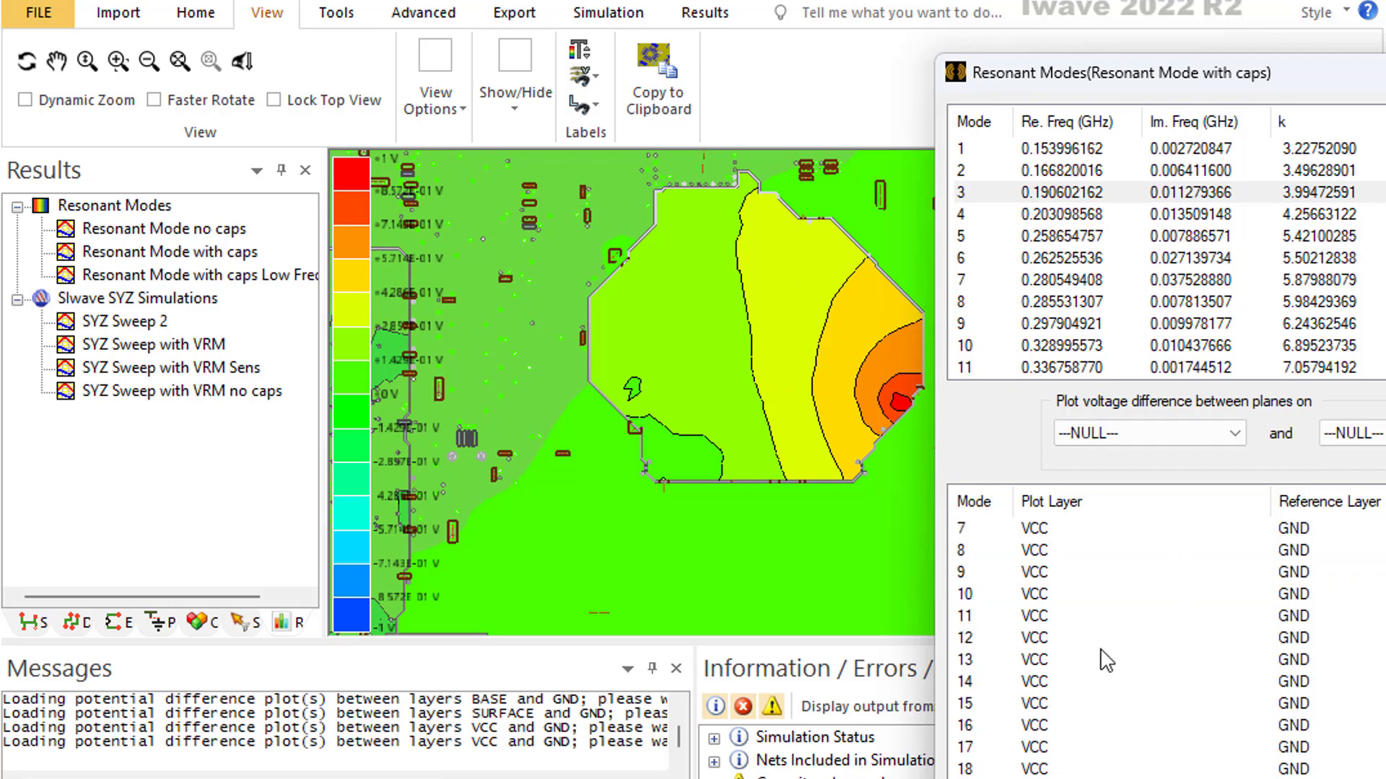
pyautogui.scroll(2, 1104, 658)
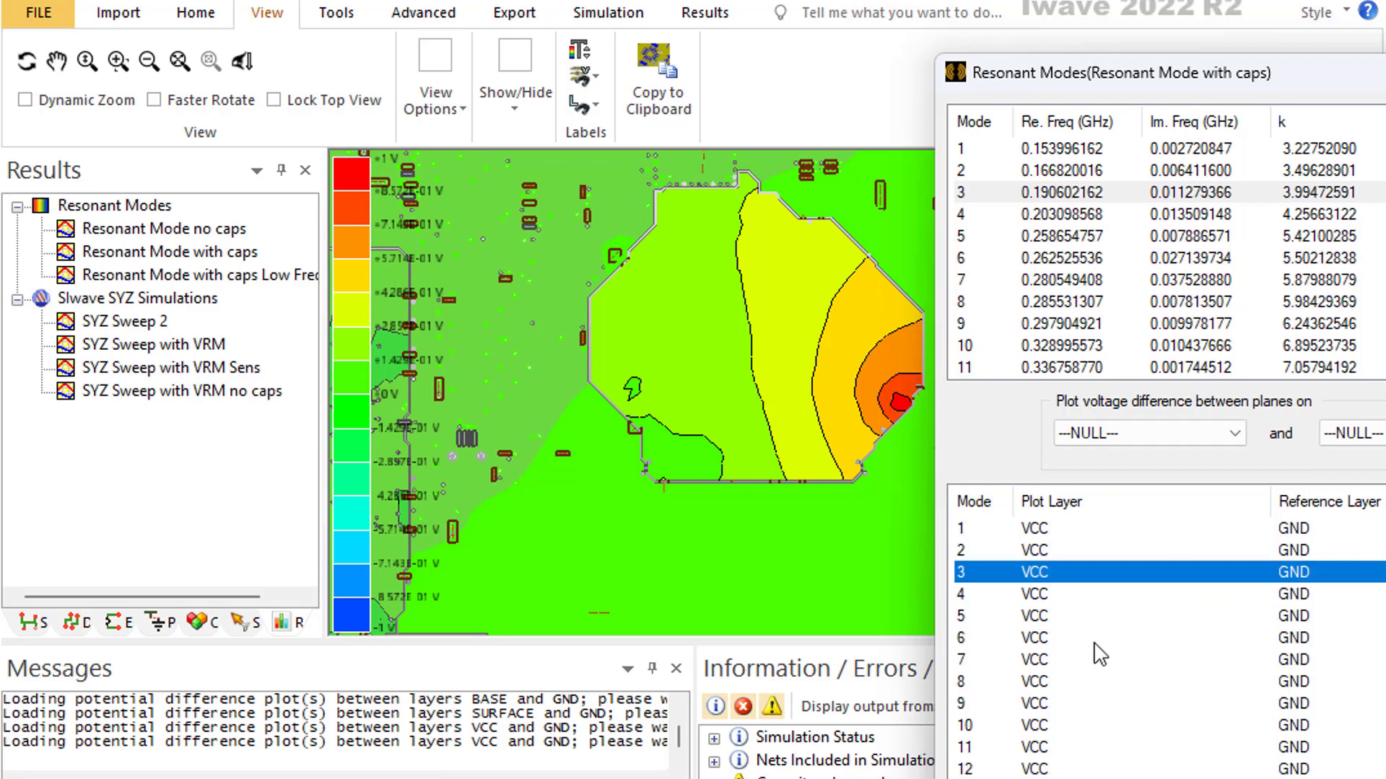
# Step: Plot modes 4 through 9 in turn to examine the central CPU plane, and close the resonant mode results
pyautogui.click(1038, 595)
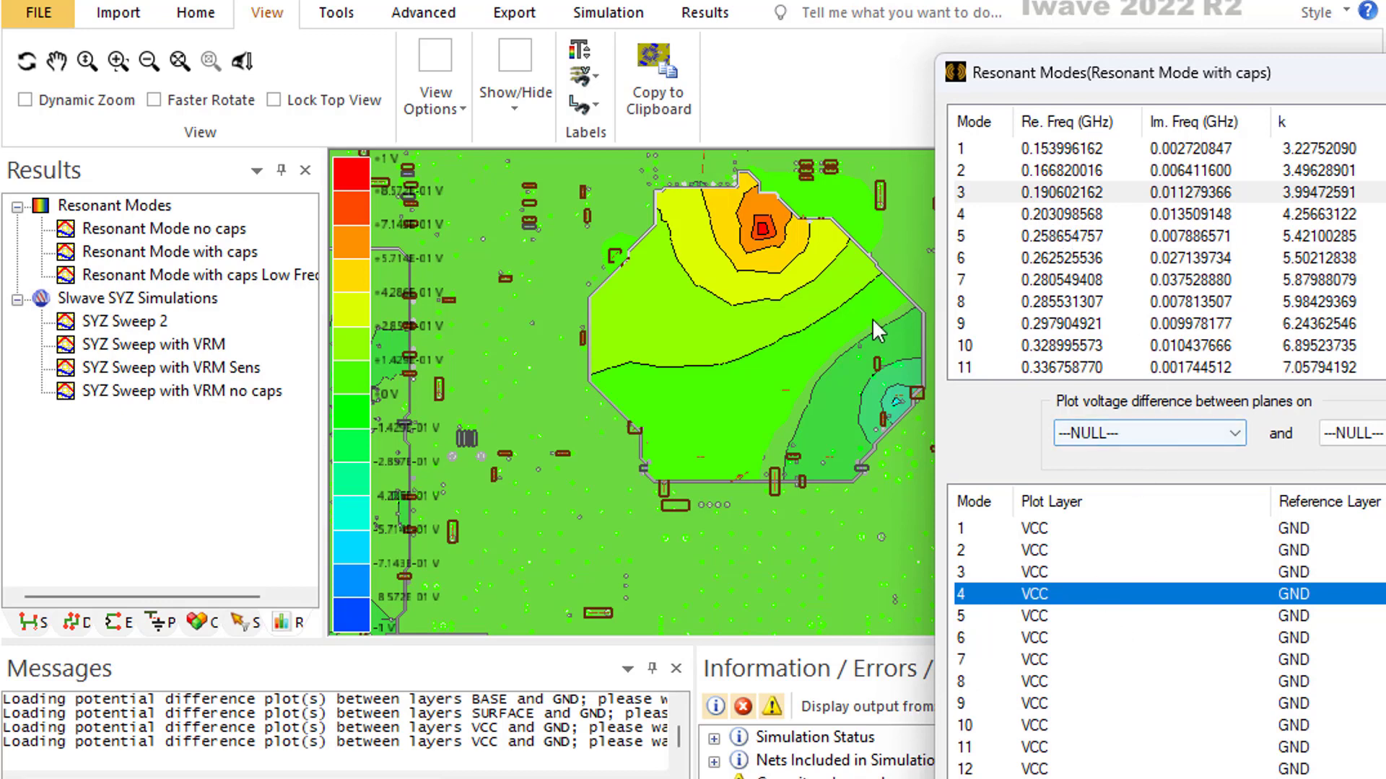
pyautogui.click(1035, 621)
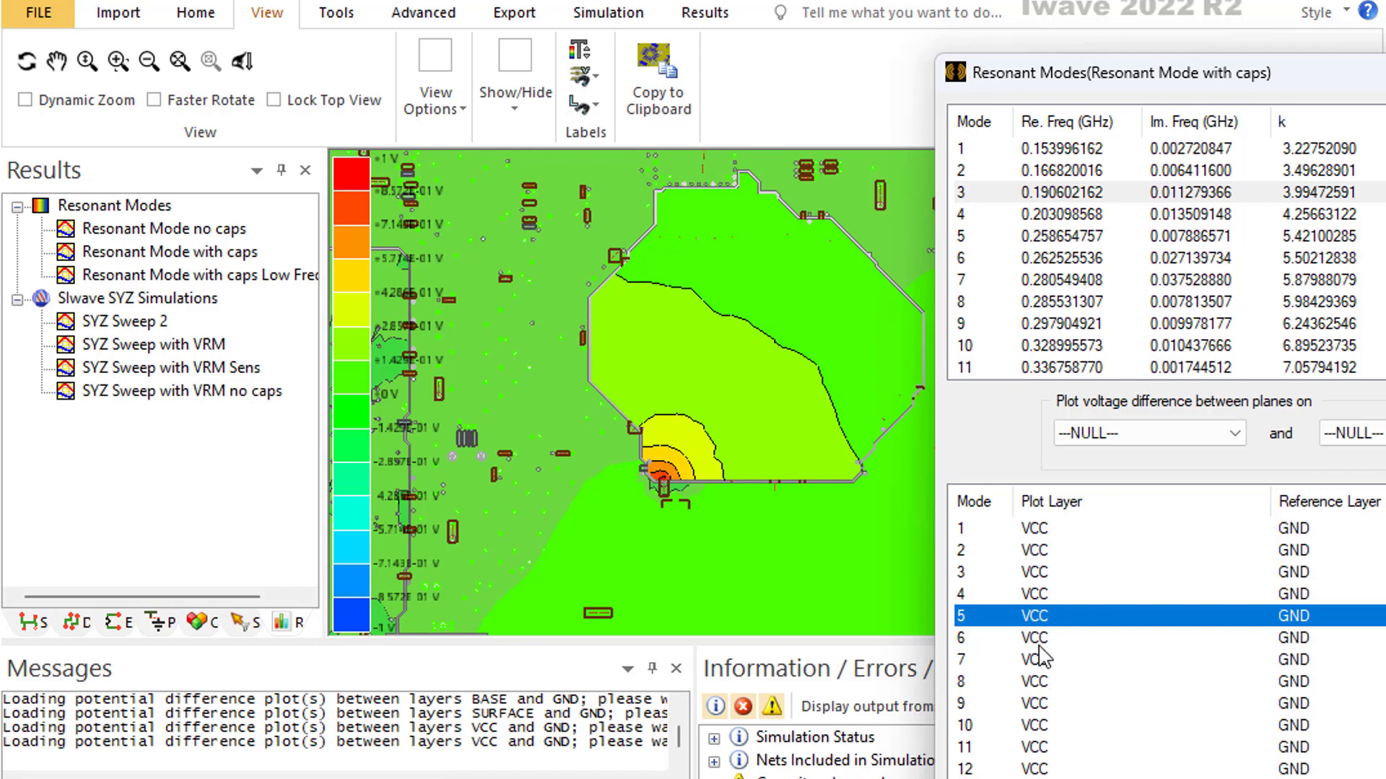
pyautogui.click(1036, 638)
pyautogui.click(1037, 661)
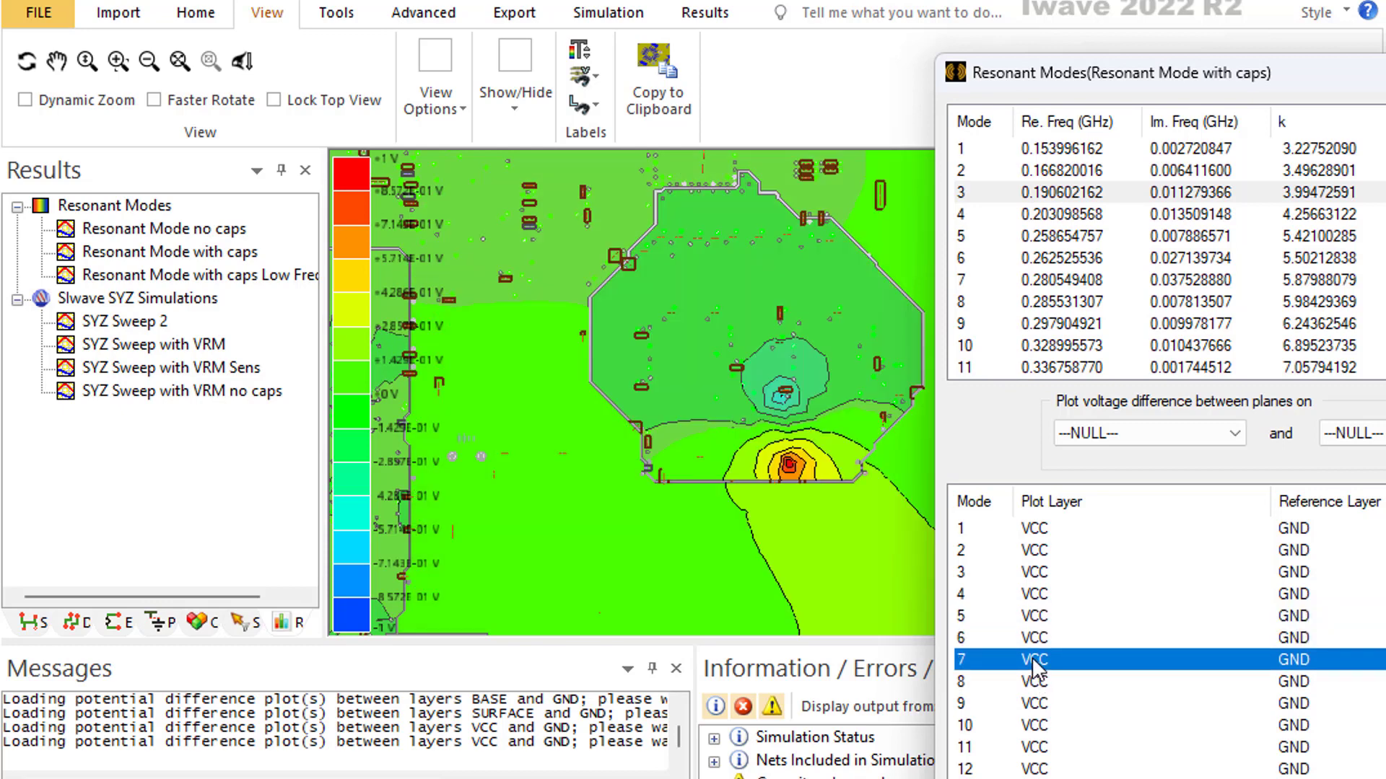
pyautogui.click(1034, 683)
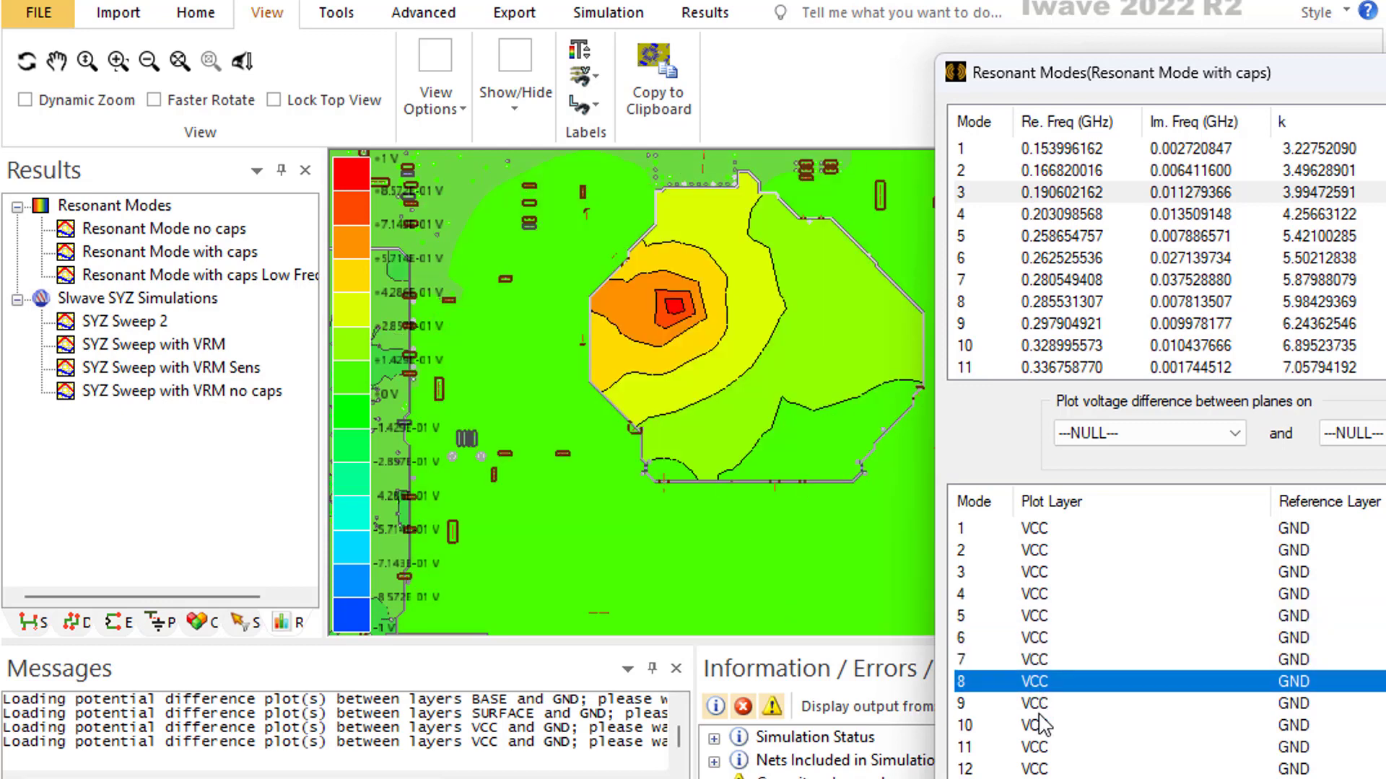
pyautogui.click(1034, 707)
pyautogui.scroll(-3, 1117, 648)
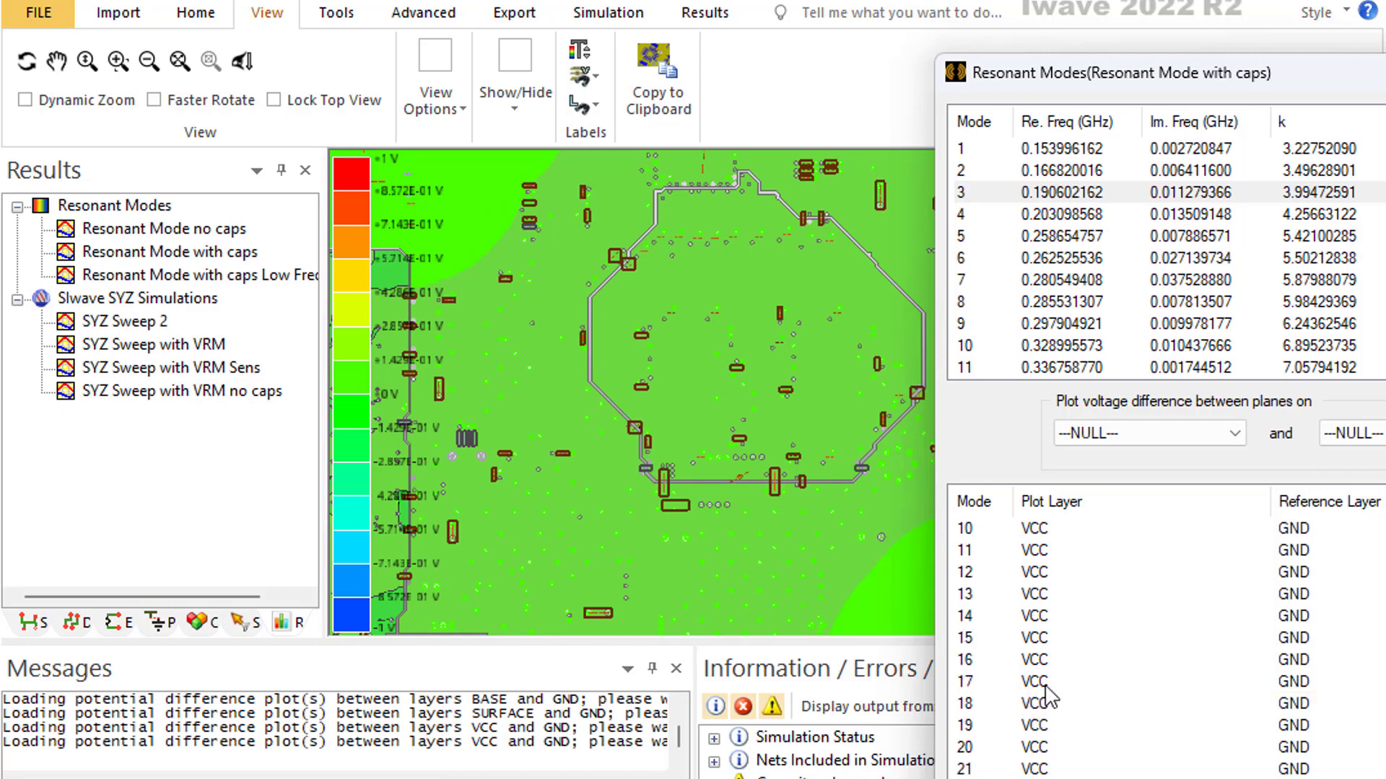
pyautogui.scroll(3, 1131, 695)
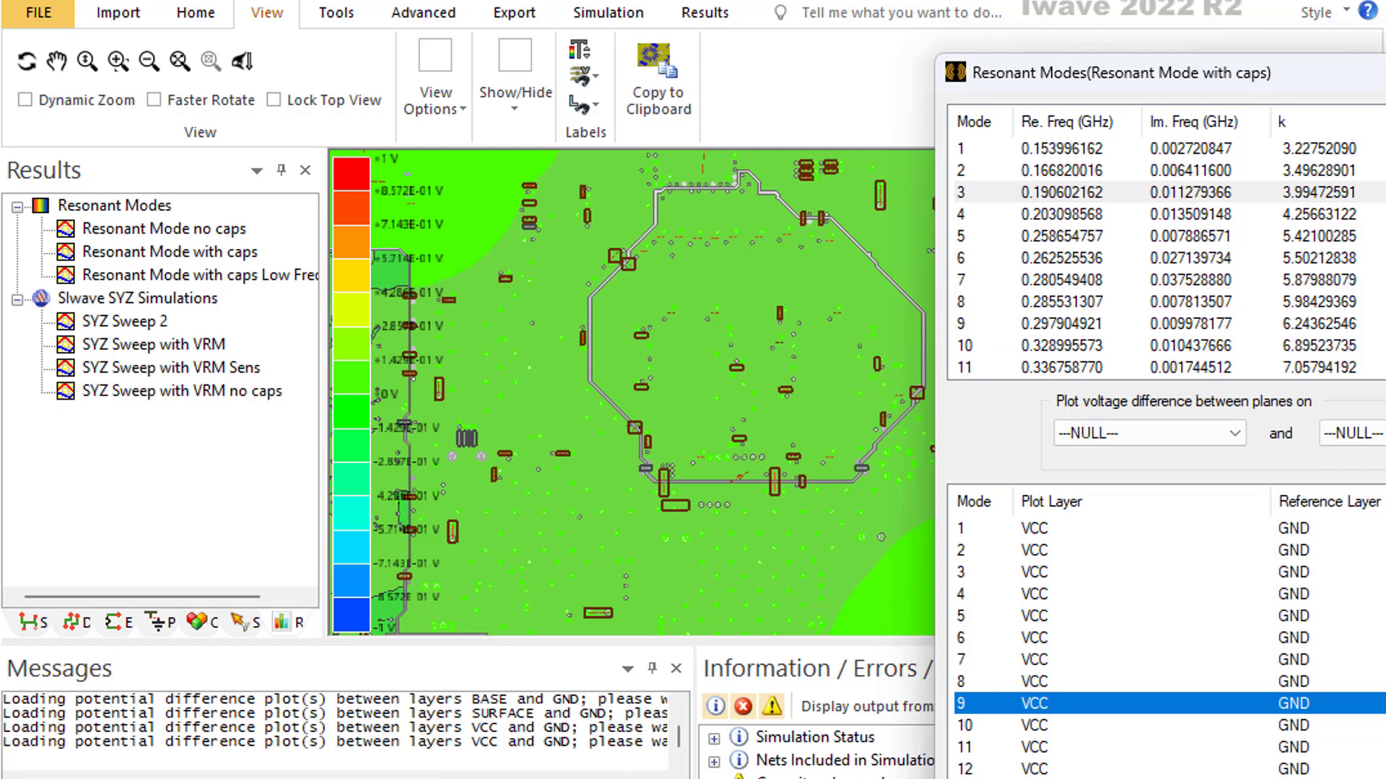
pyautogui.click(1155, 776)
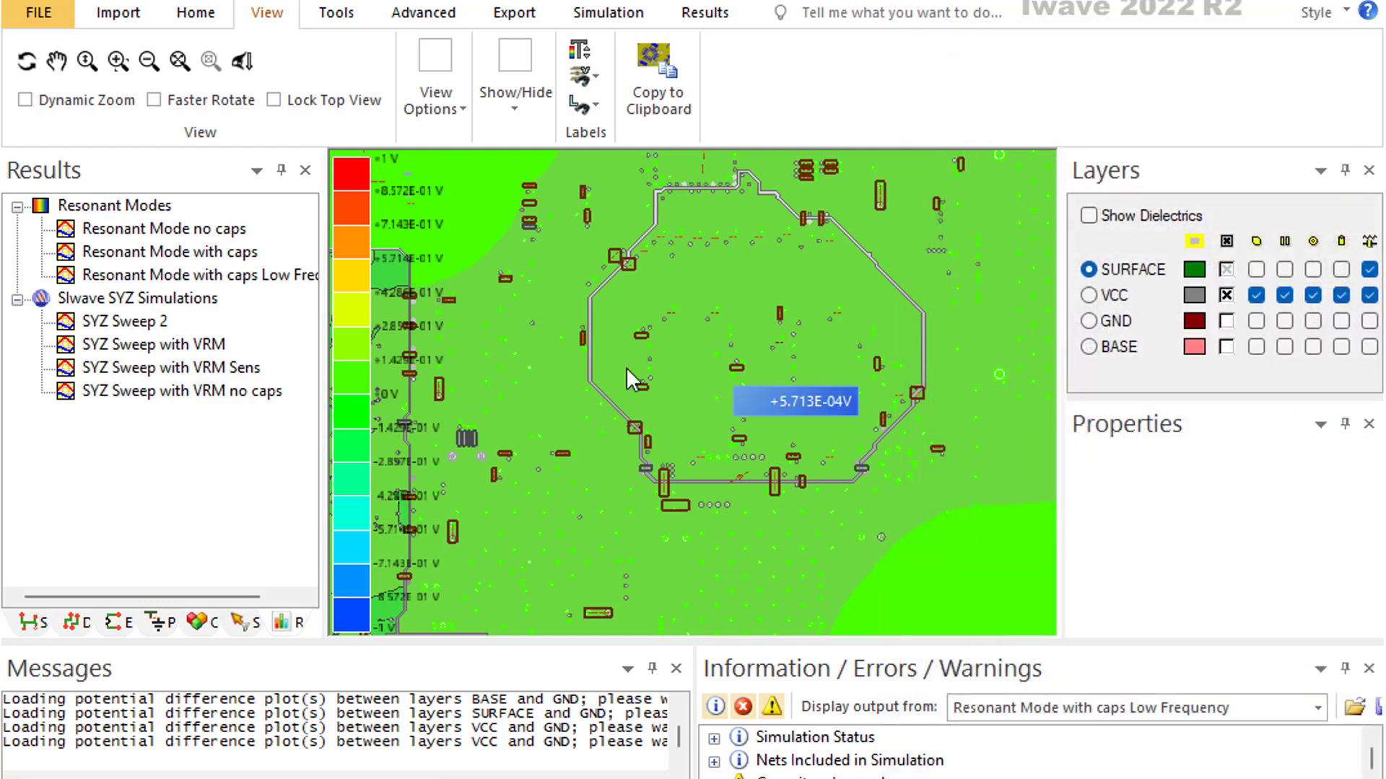
# Step: Open the magnitude plot of SYZ Sweep with VRM and show its Z-parameters
pyautogui.rightClick(139, 350)
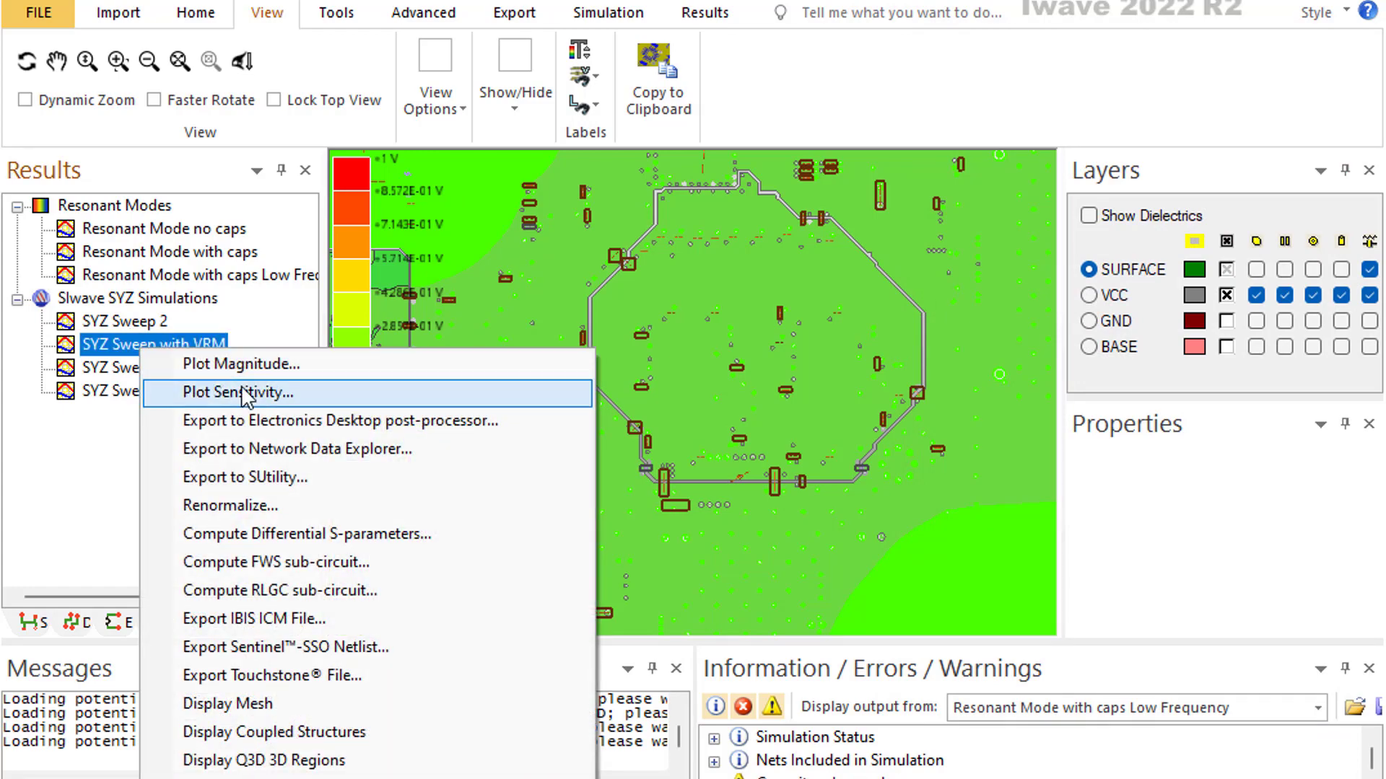
pyautogui.click(258, 363)
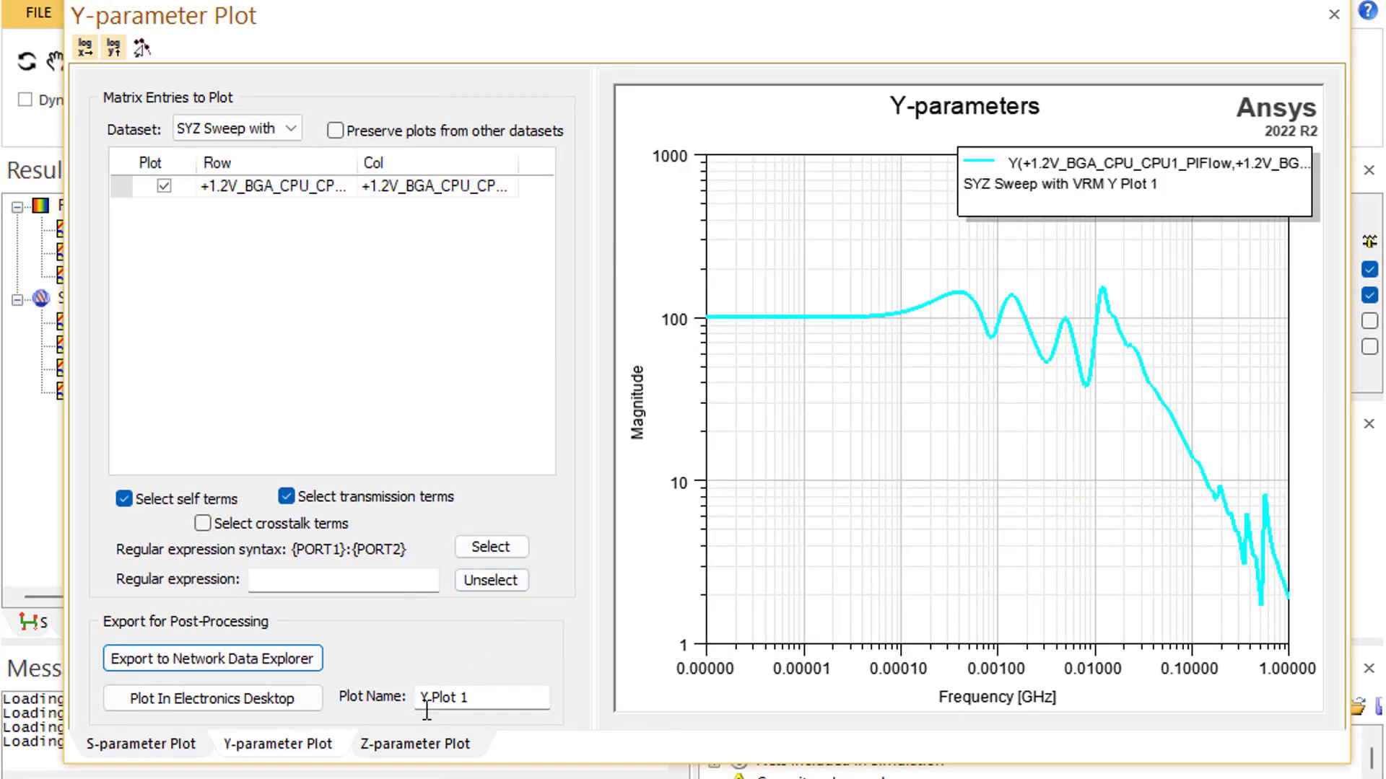
pyautogui.click(393, 743)
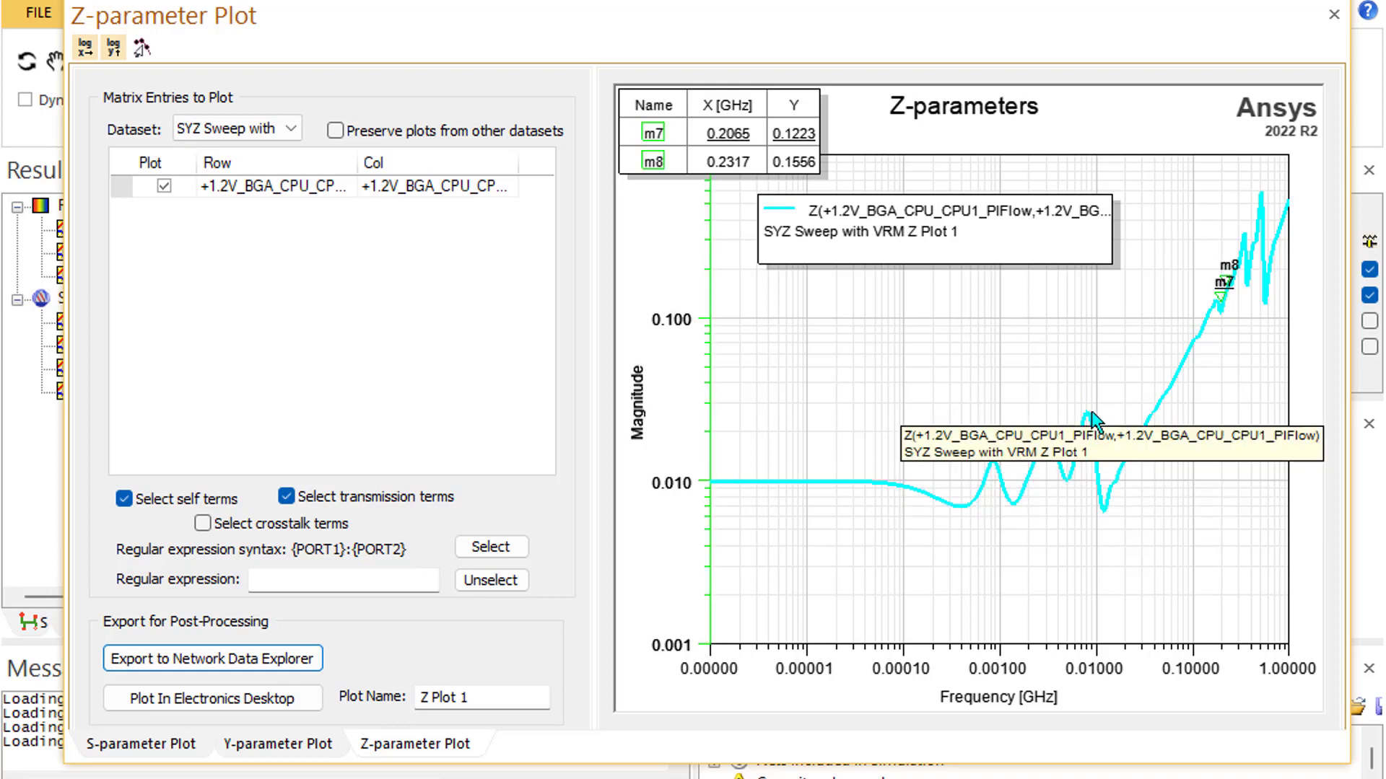
# Step: Add markers to the three low-frequency impedance peaks at about 0.0079, 0.0032 and 0.0008 GHz, and close the Z-parameter plot
pyautogui.rightClick(1050, 378)
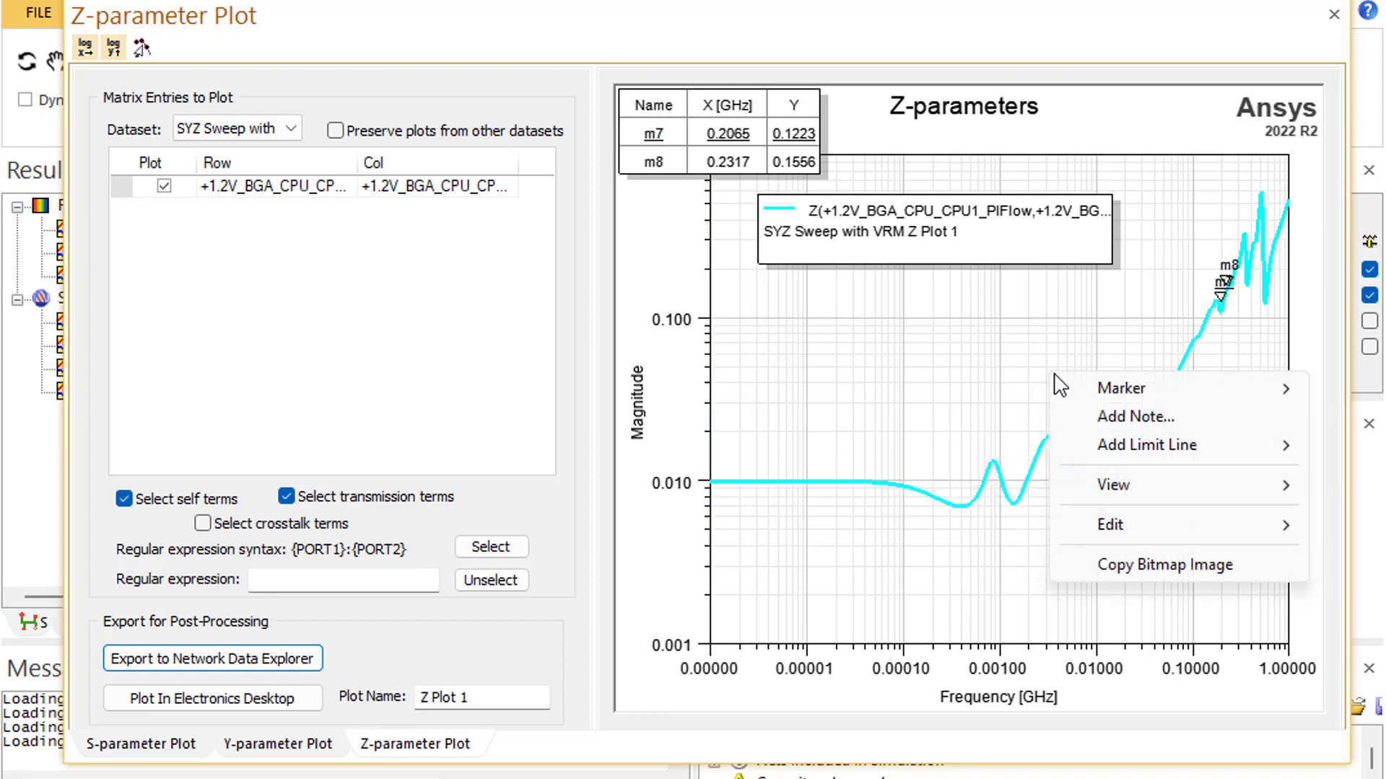
pyautogui.moveTo(1191, 387)
pyautogui.click(1357, 388)
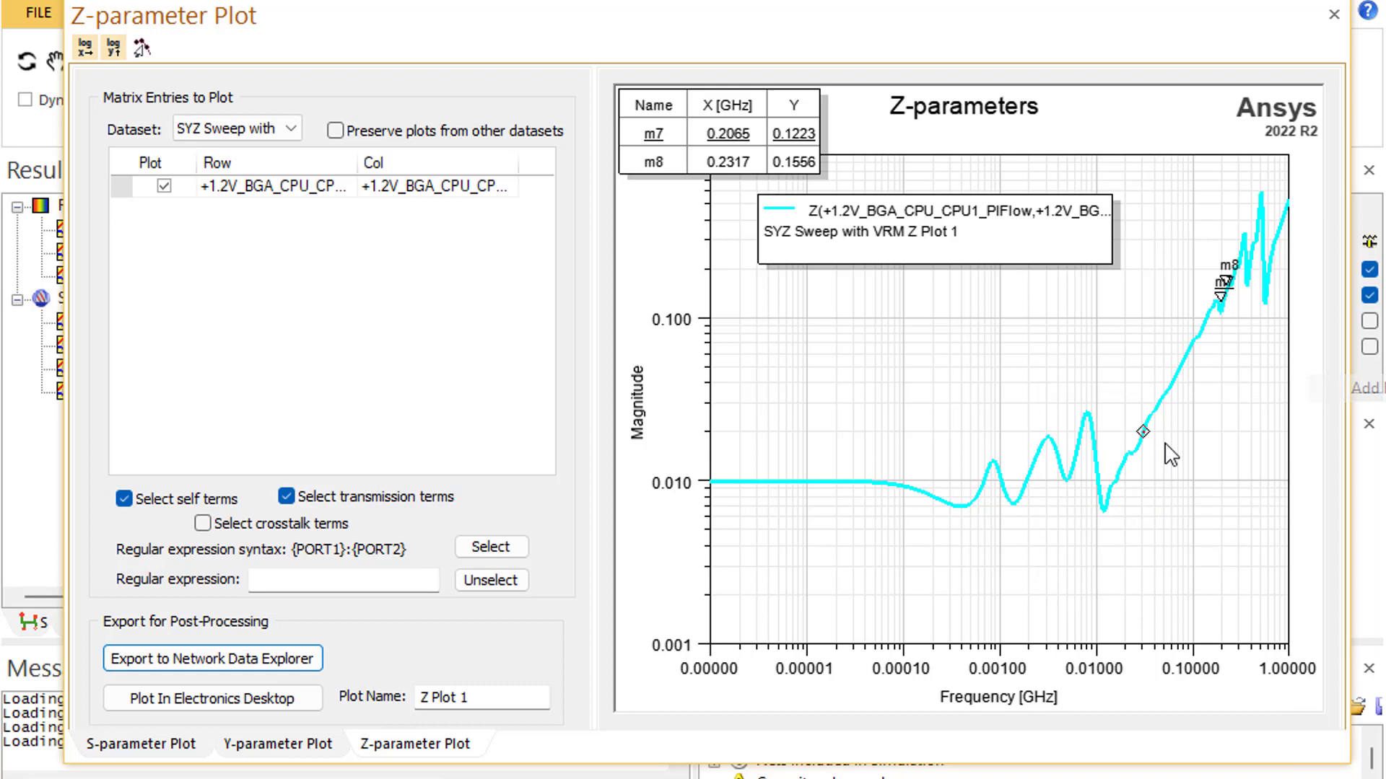
pyautogui.click(1084, 410)
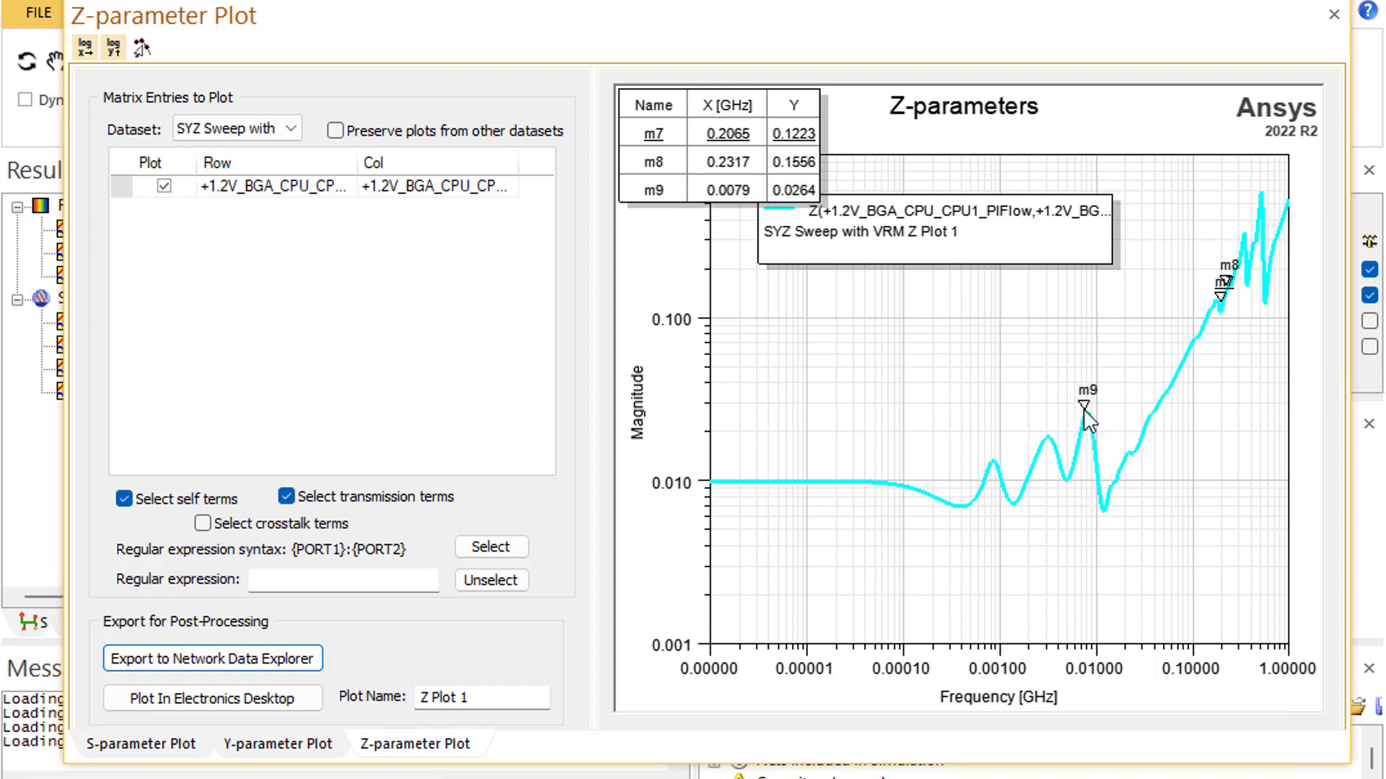
pyautogui.click(1046, 434)
pyautogui.click(992, 465)
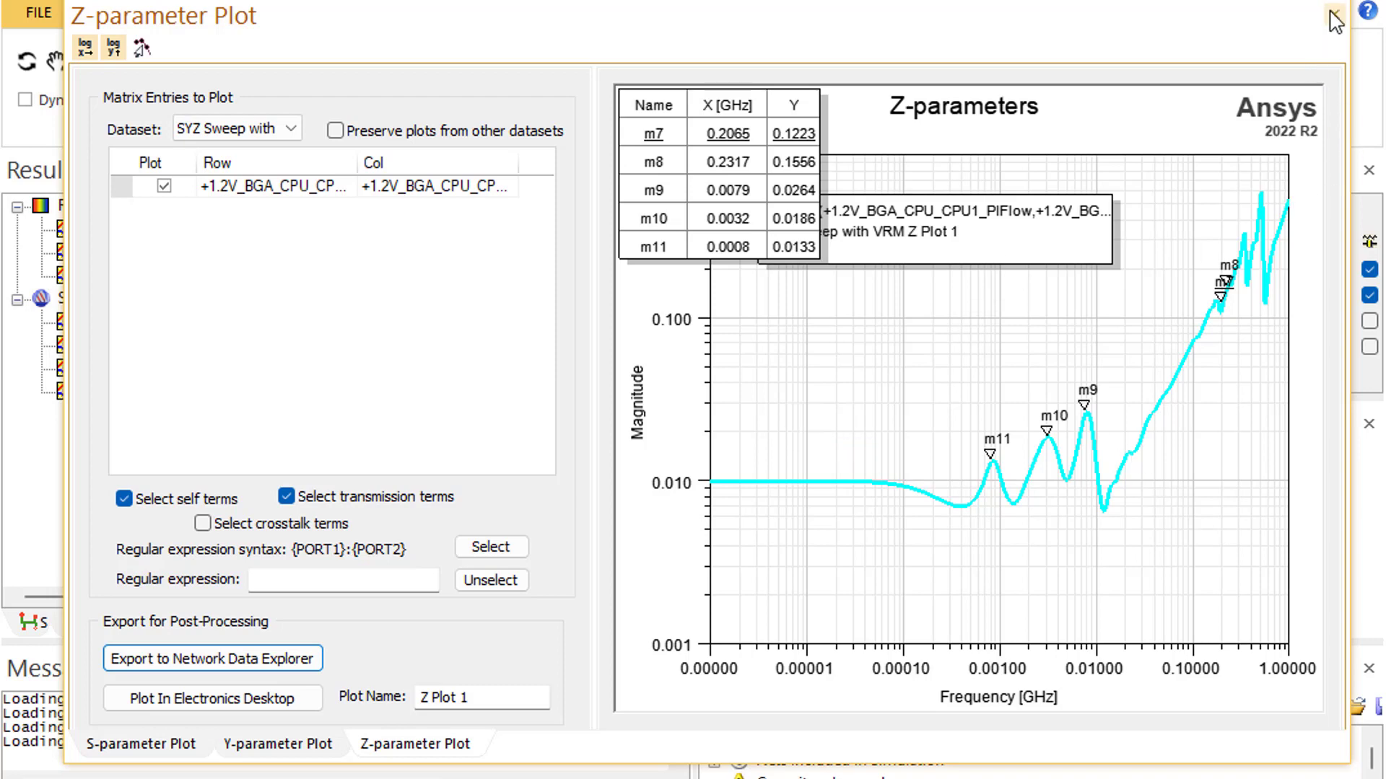
pyautogui.click(1335, 20)
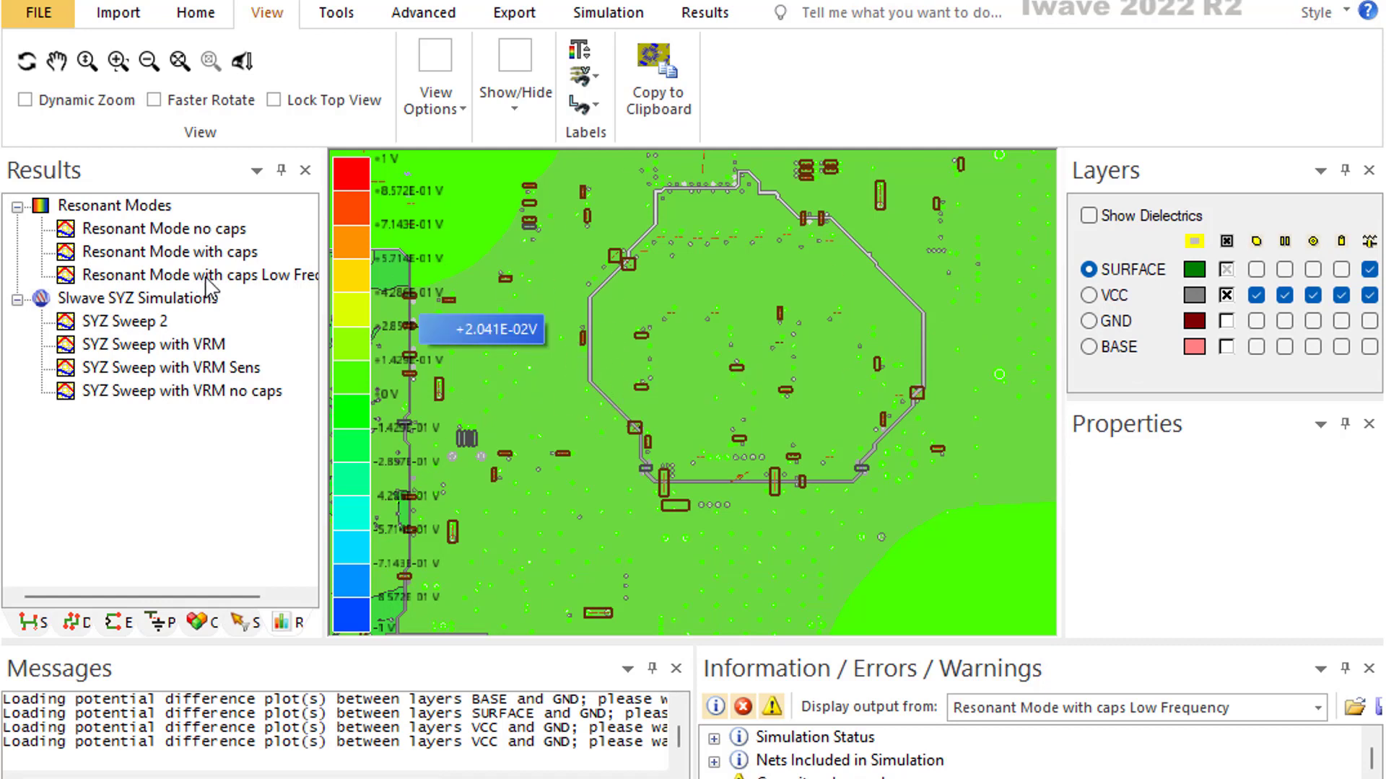
# Step: Open the results of the Resonant Mode with caps Low Frequency simulation and bring the whole dialog into view
pyautogui.rightClick(169, 280)
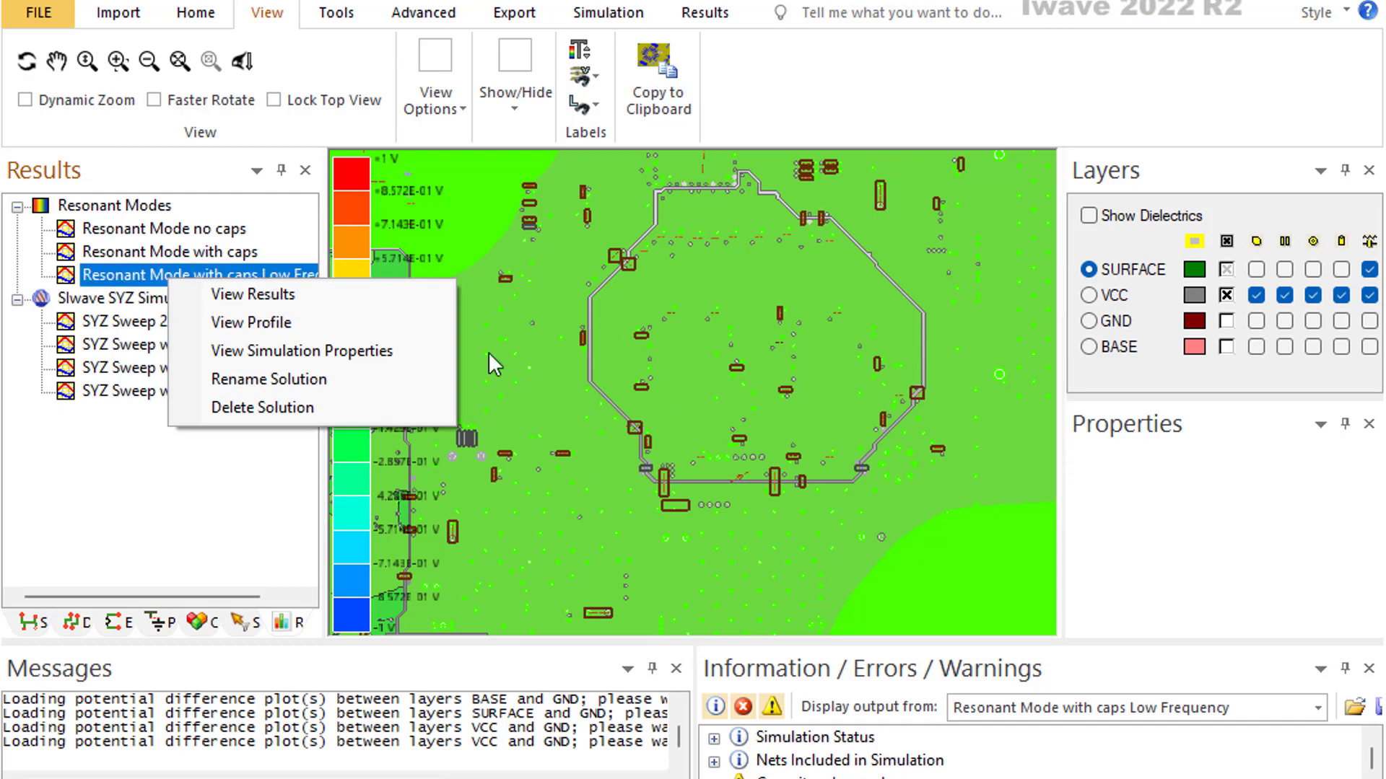
pyautogui.click(271, 299)
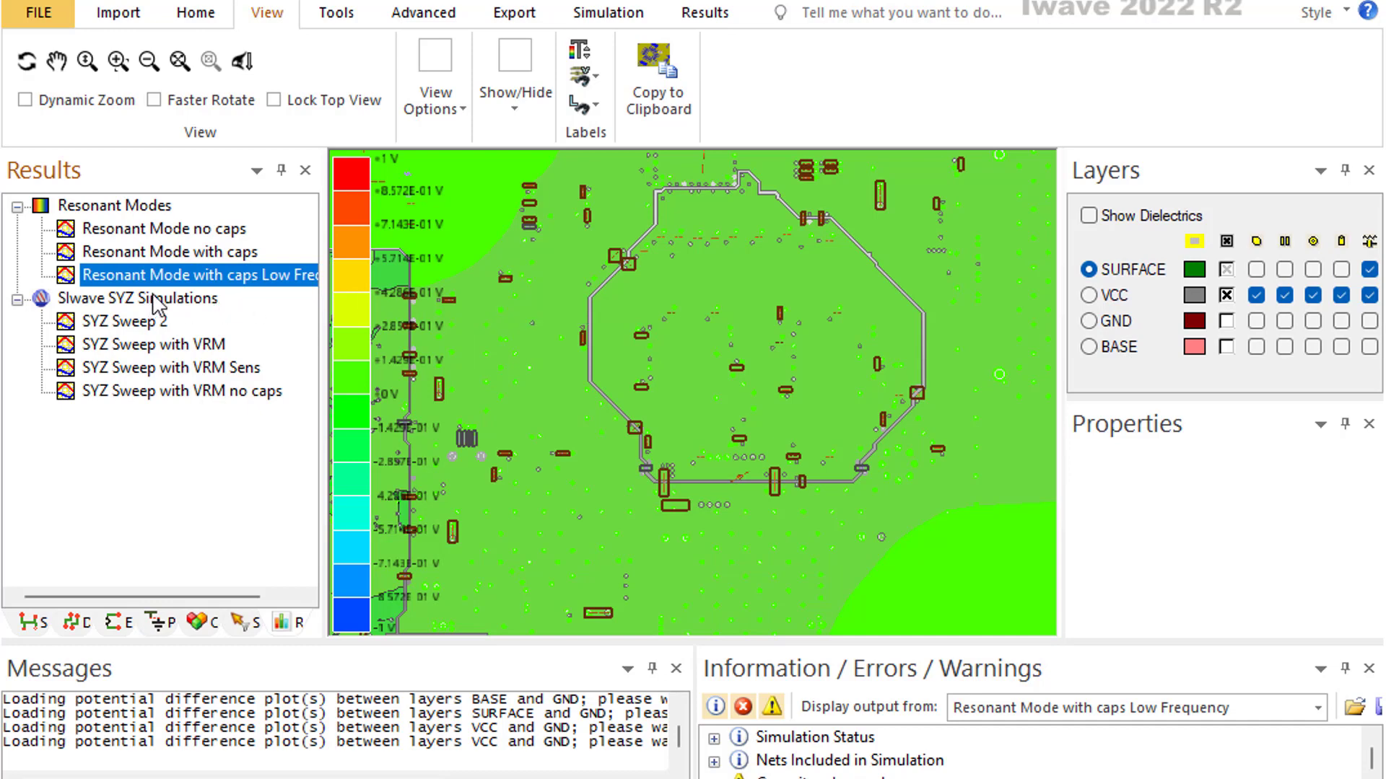
pyautogui.rightClick(154, 274)
pyautogui.click(231, 287)
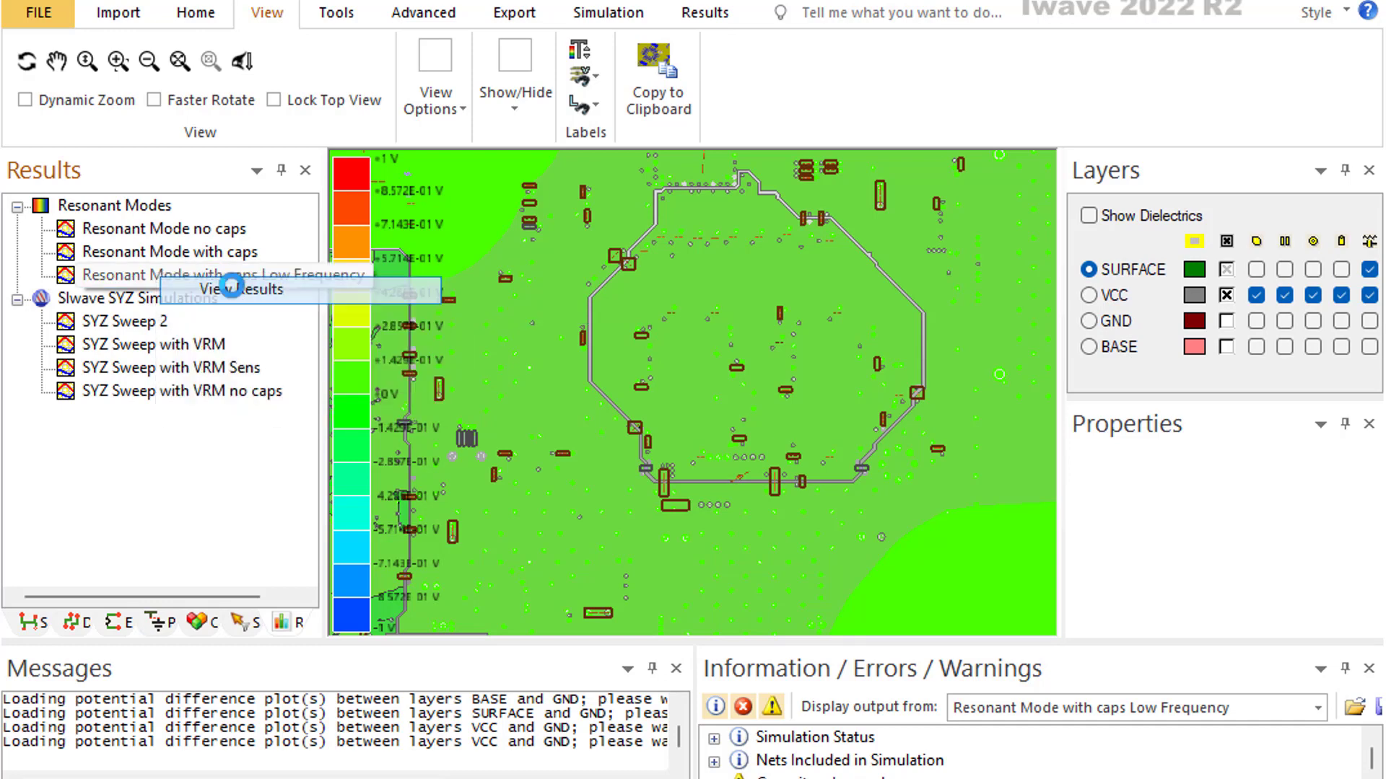
pyautogui.moveTo(1181, 229); pyautogui.dragTo(490, 44)
# Step: Compute the low-frequency modes' voltage difference between the VCC and GND planes, and move the results dialog clear of the board
pyautogui.click(455, 394)
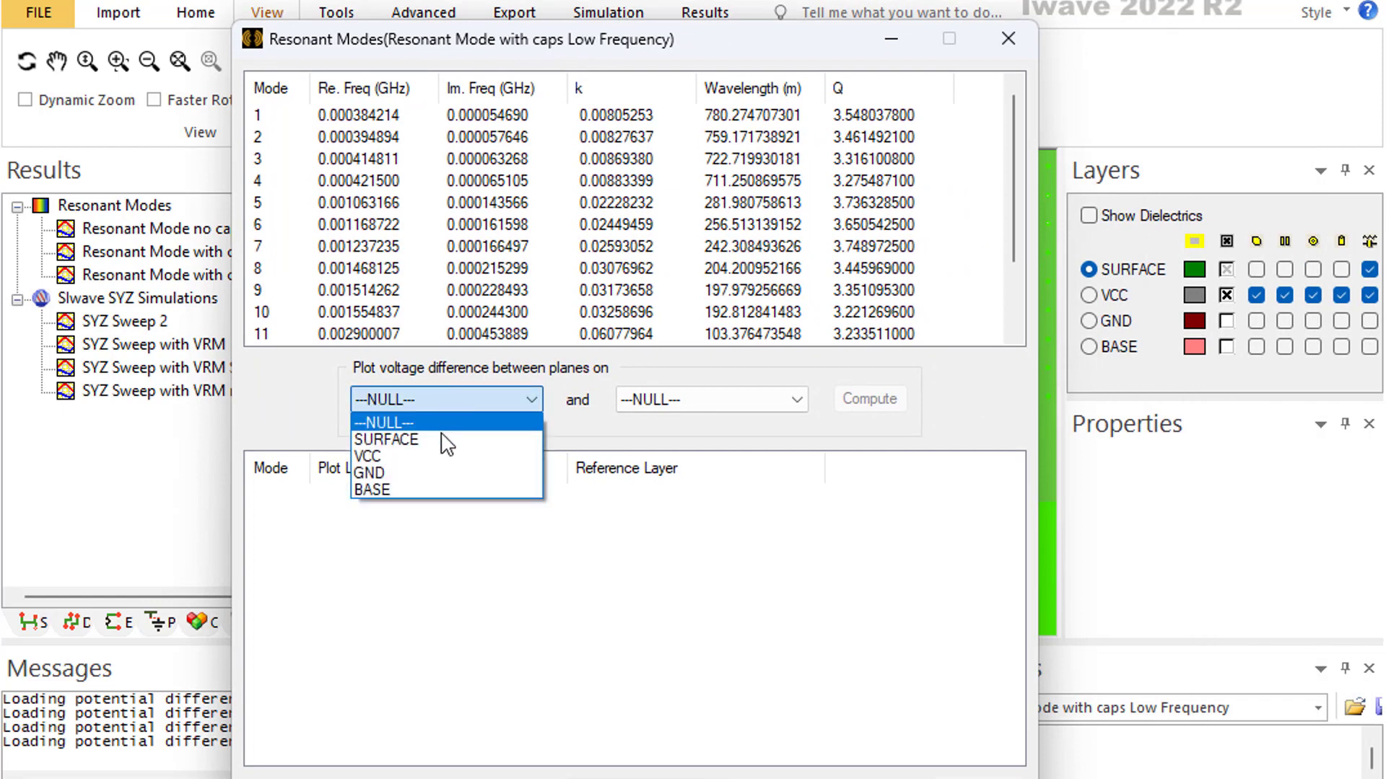
pyautogui.click(440, 456)
pyautogui.click(682, 408)
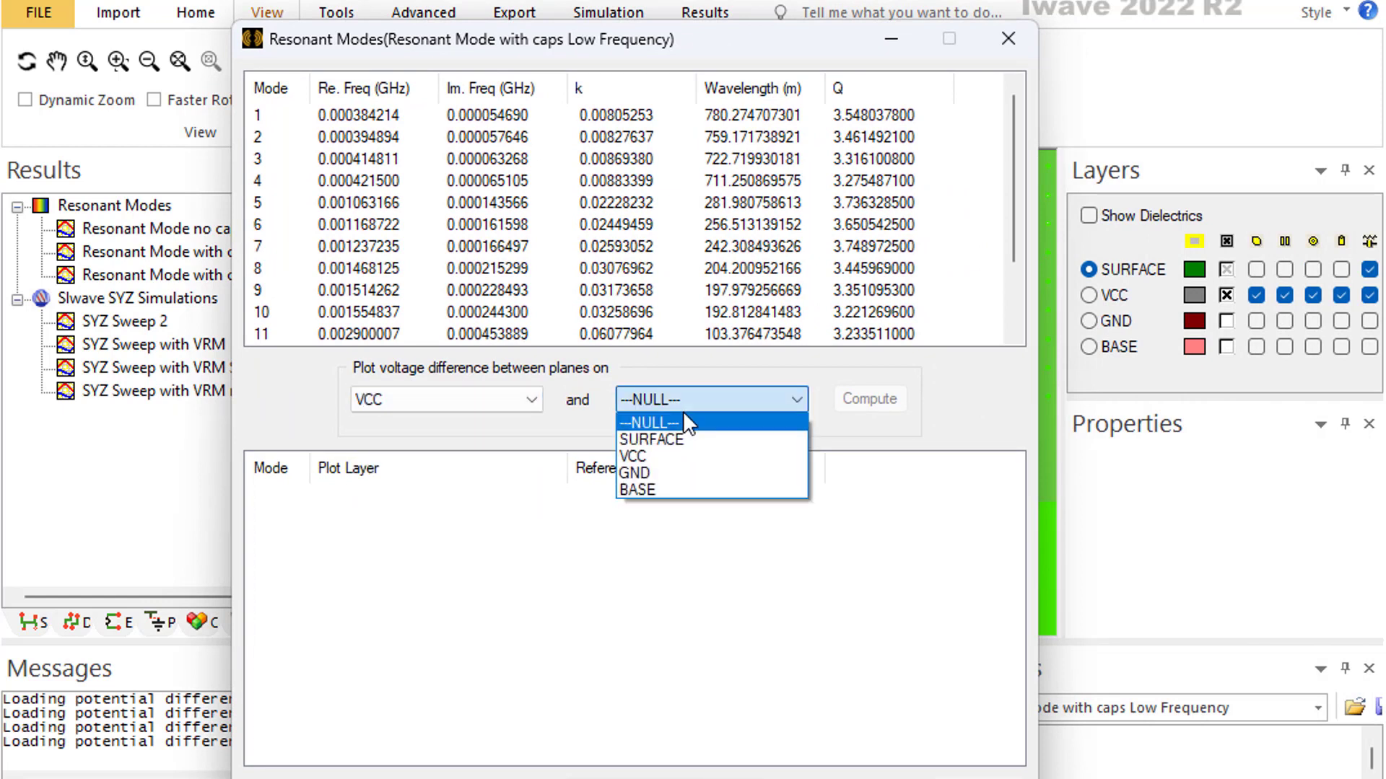
pyautogui.click(669, 474)
pyautogui.click(866, 401)
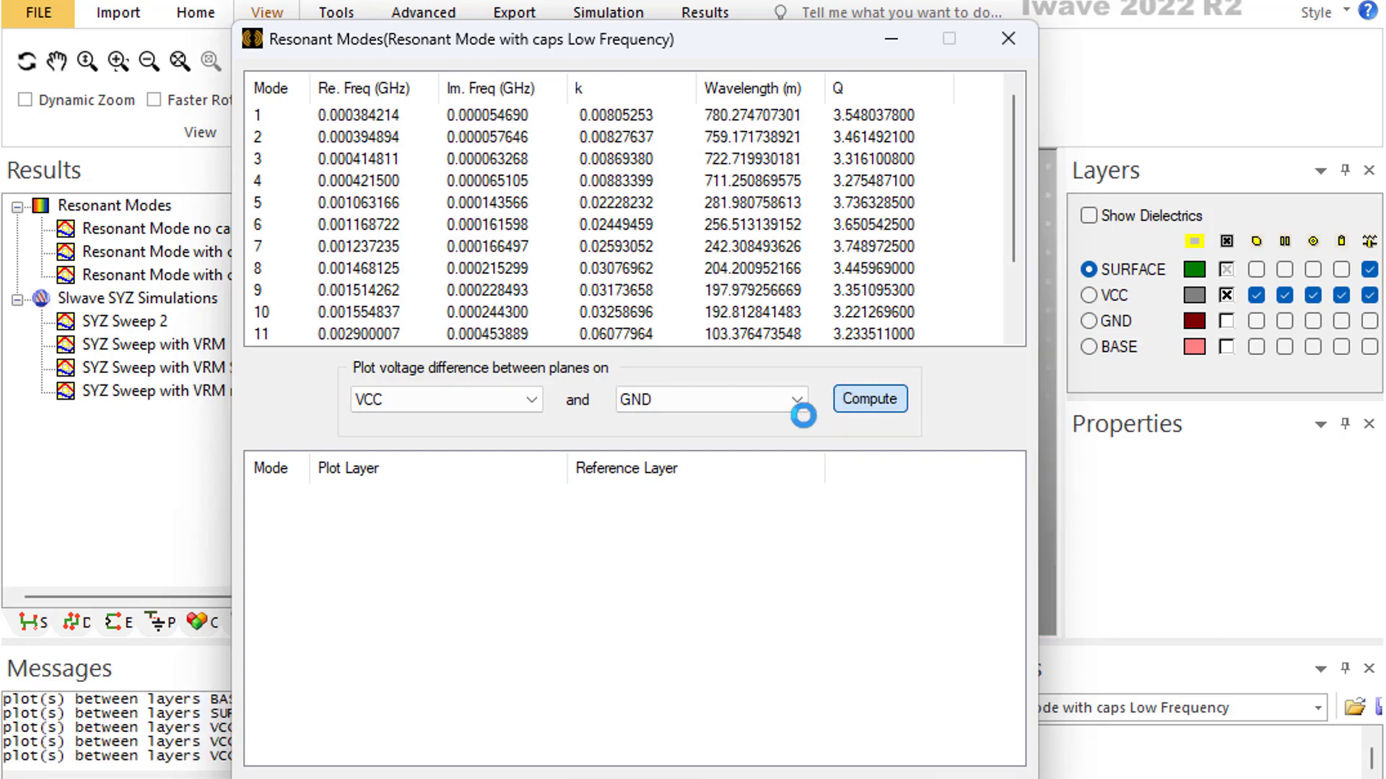
pyautogui.moveTo(382, 50); pyautogui.dragTo(1153, 42)
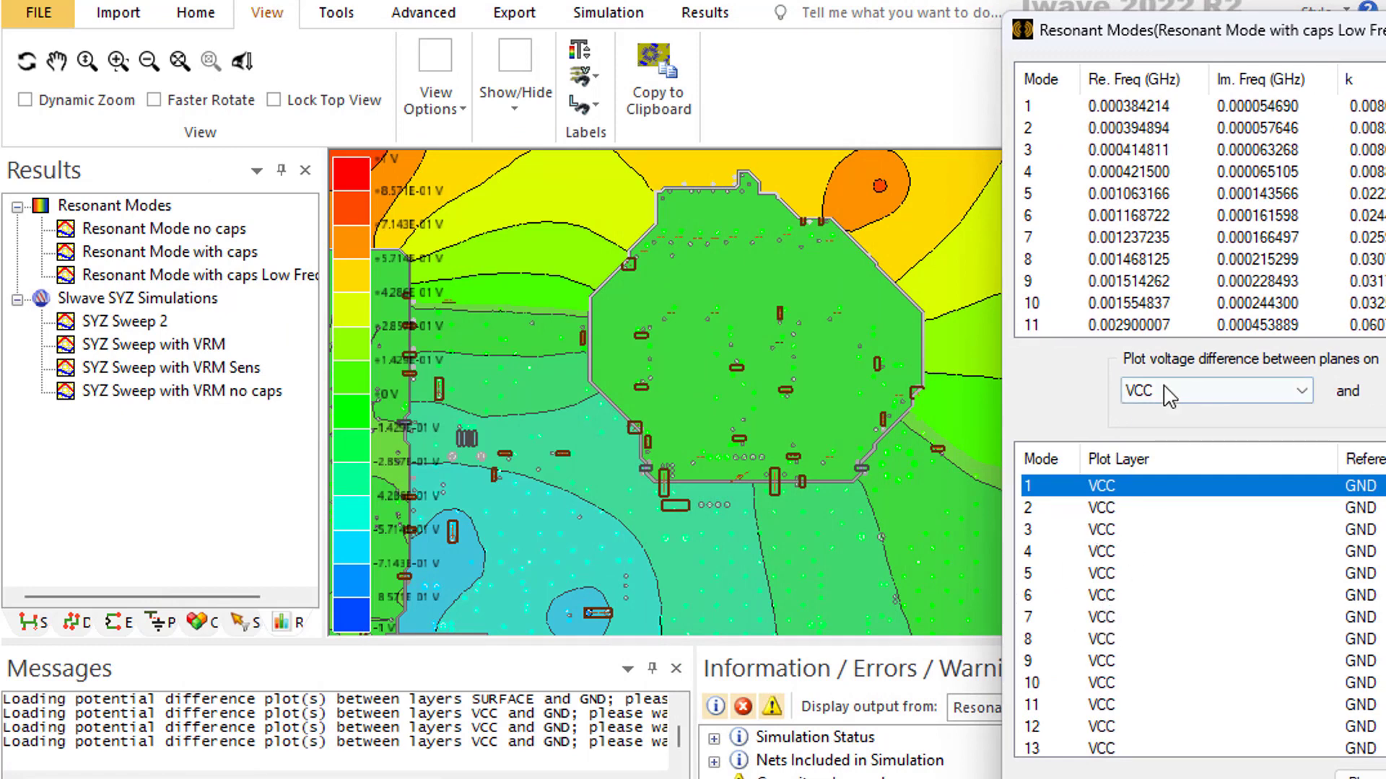
# Step: Plot low-frequency modes 2 through 6 in turn and examine the voltage on the central CPU plane
pyautogui.click(1110, 509)
pyautogui.click(1104, 531)
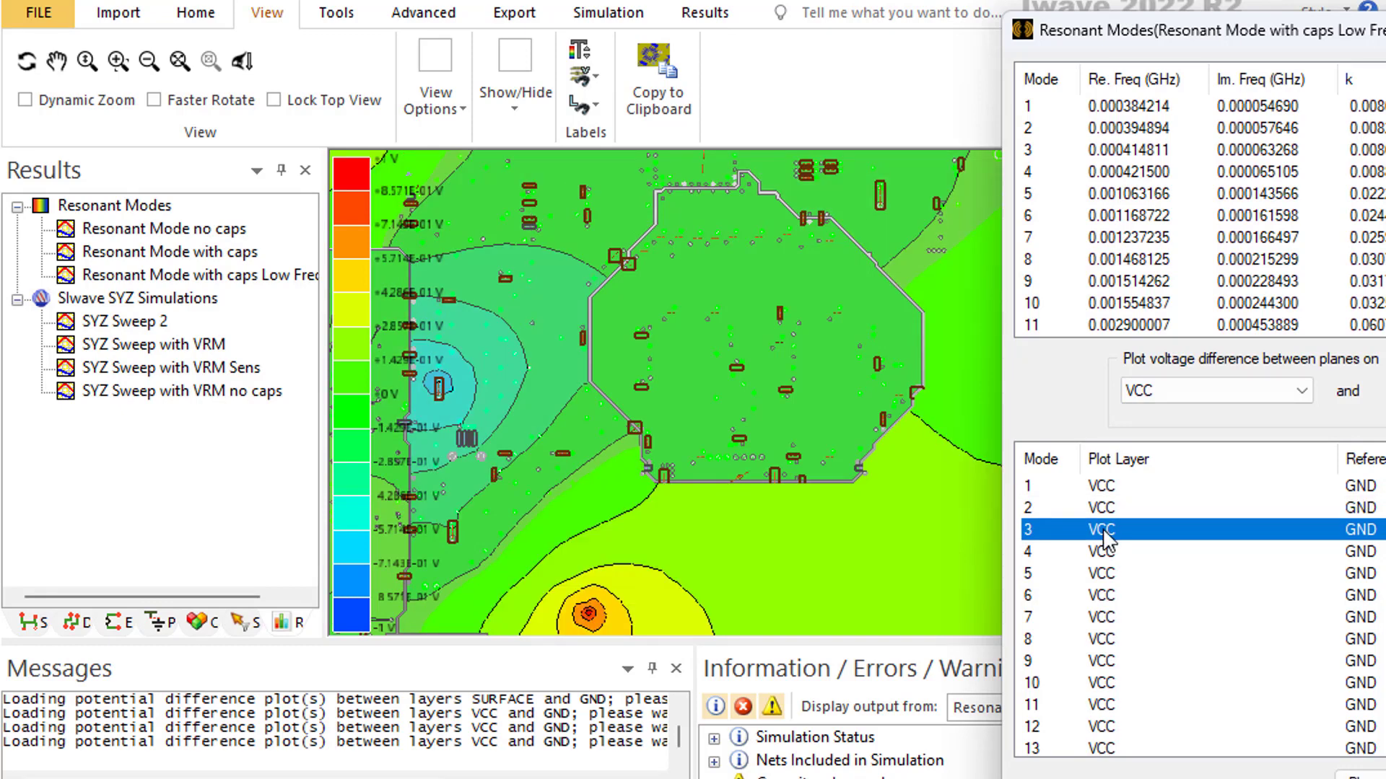
pyautogui.click(1104, 557)
pyautogui.click(1105, 576)
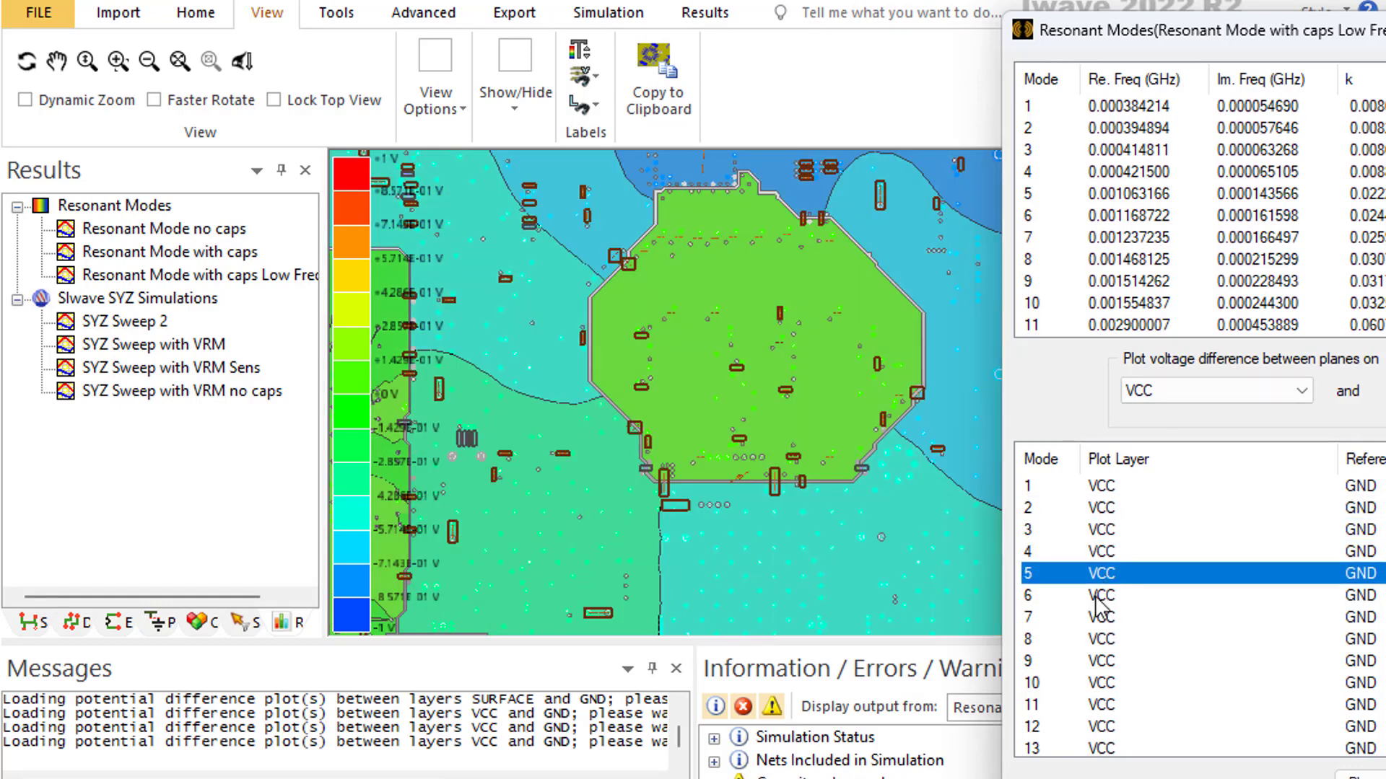
pyautogui.click(1094, 597)
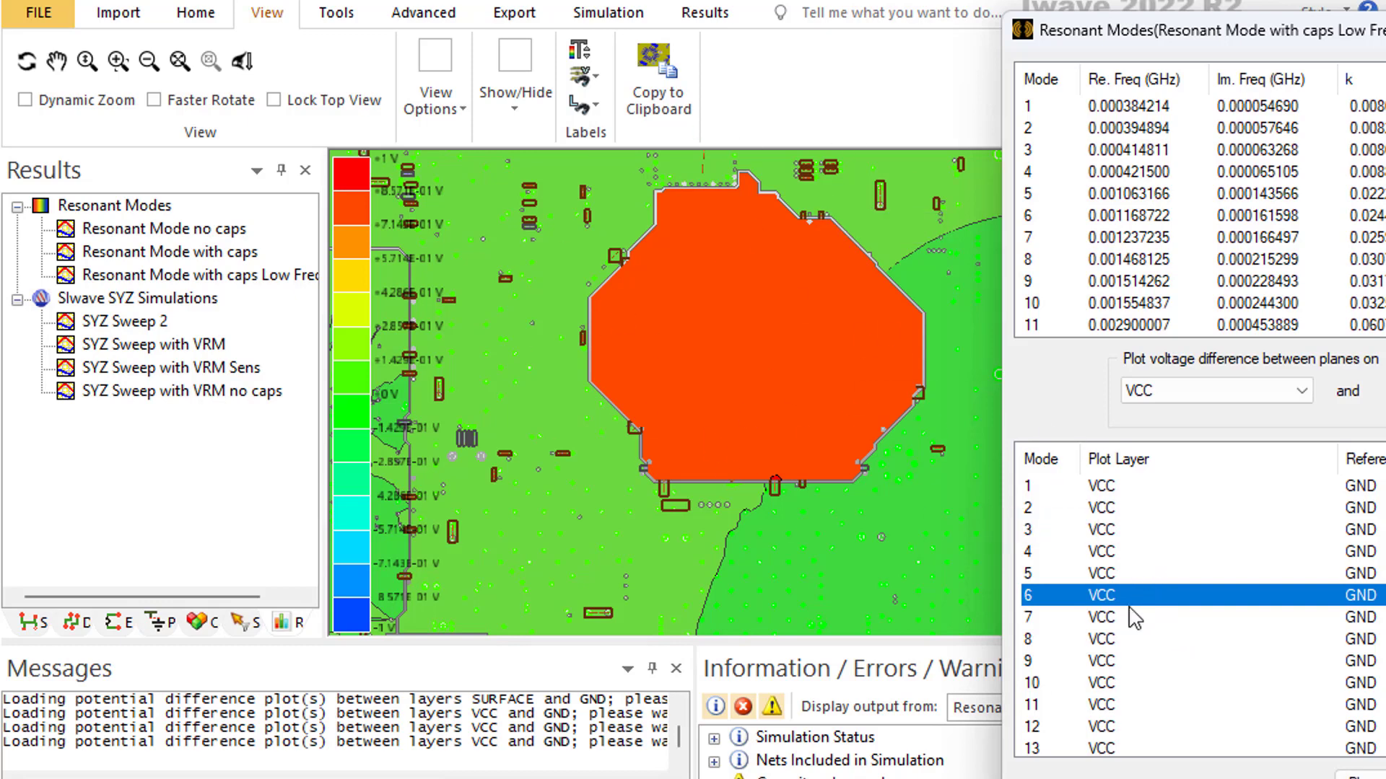
# Step: Plot low-frequency modes 7 through 13 in turn, comparing the central CPU plane's voltage with the listed mode frequencies
pyautogui.scroll(-1, 1135, 618)
pyautogui.click(1110, 553)
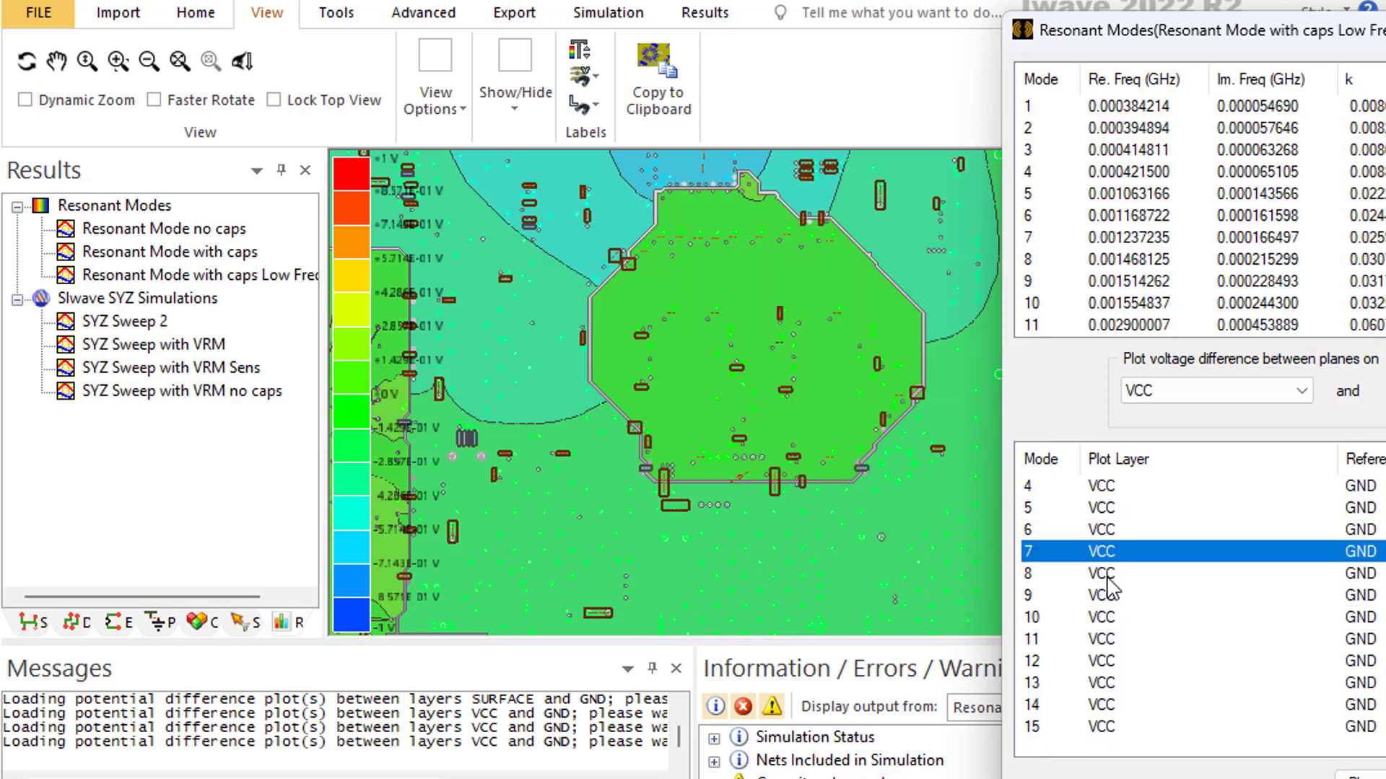
pyautogui.click(1108, 574)
pyautogui.click(1109, 595)
pyautogui.click(1109, 617)
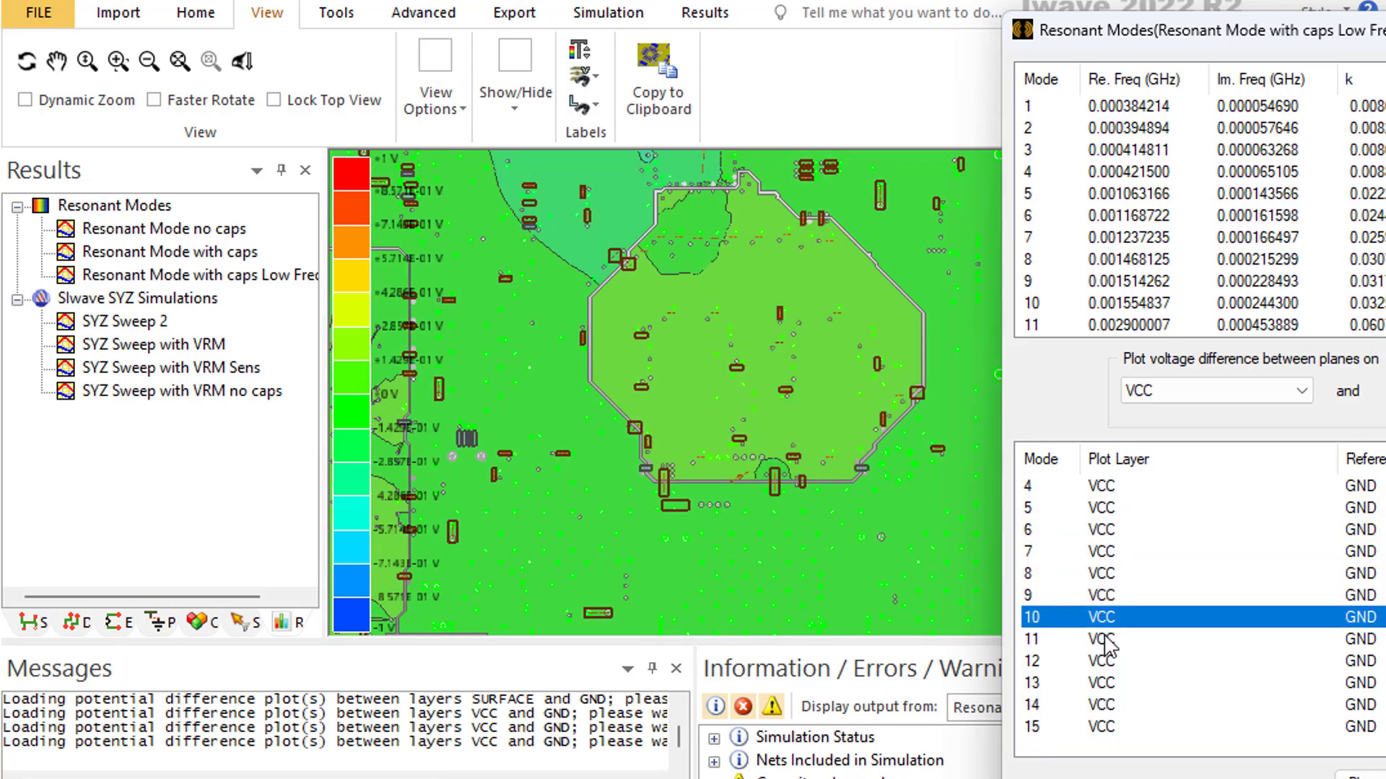
pyautogui.click(1105, 638)
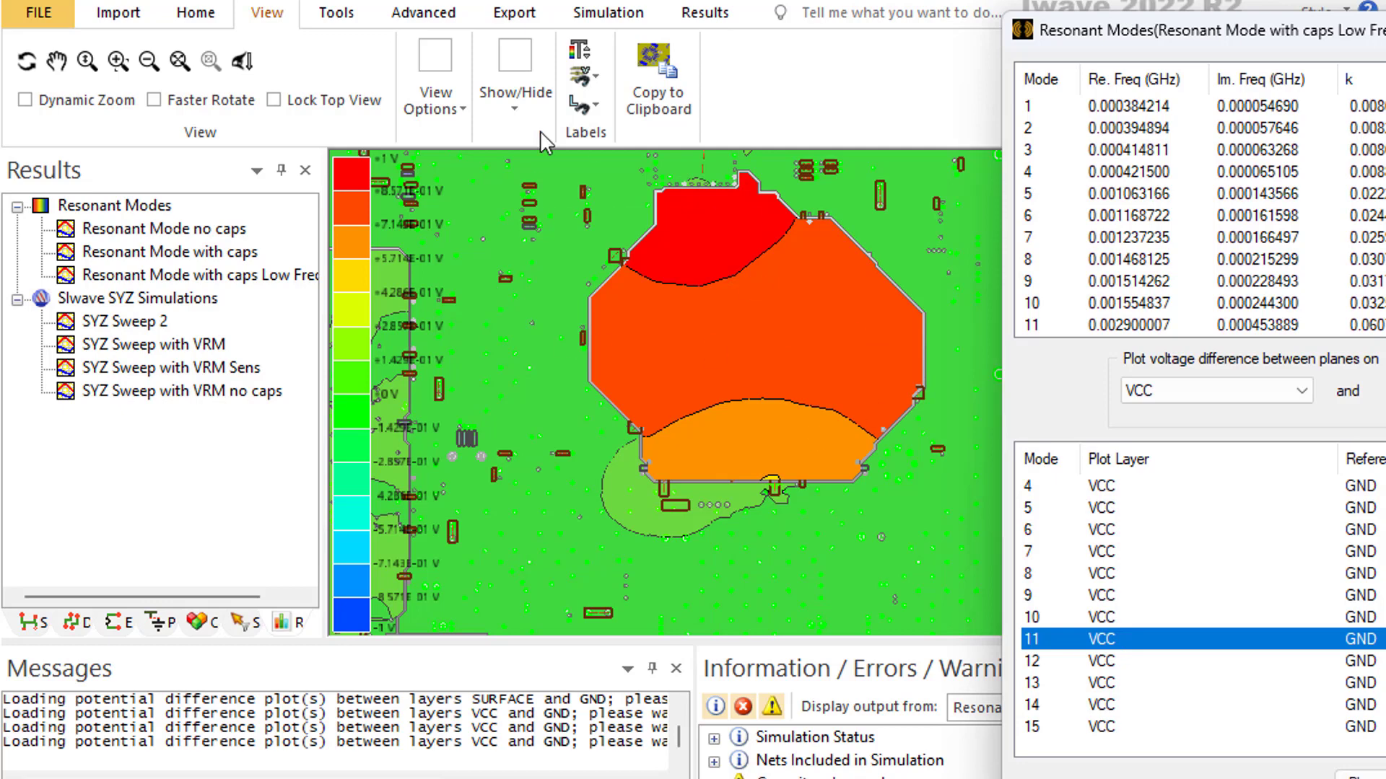
pyautogui.scroll(-1, 1198, 280)
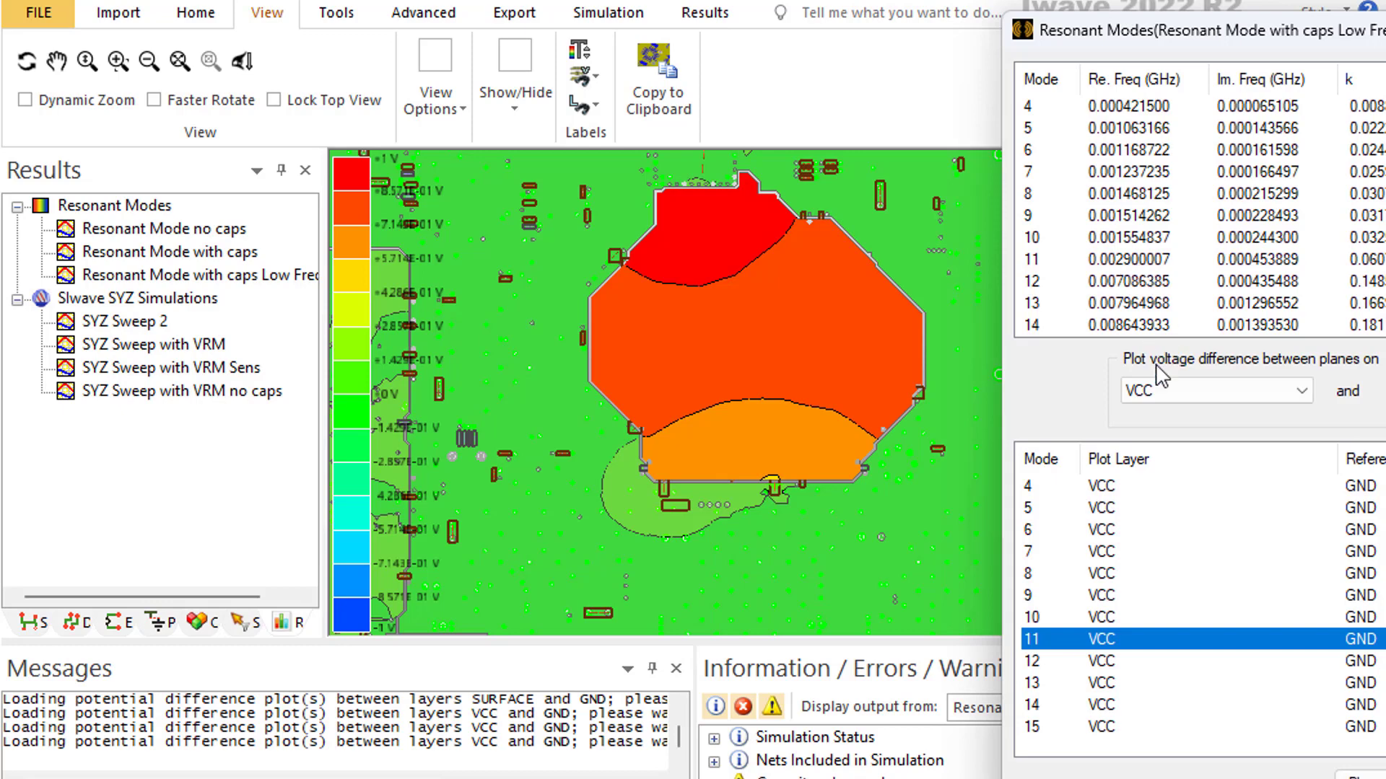
pyautogui.click(1105, 661)
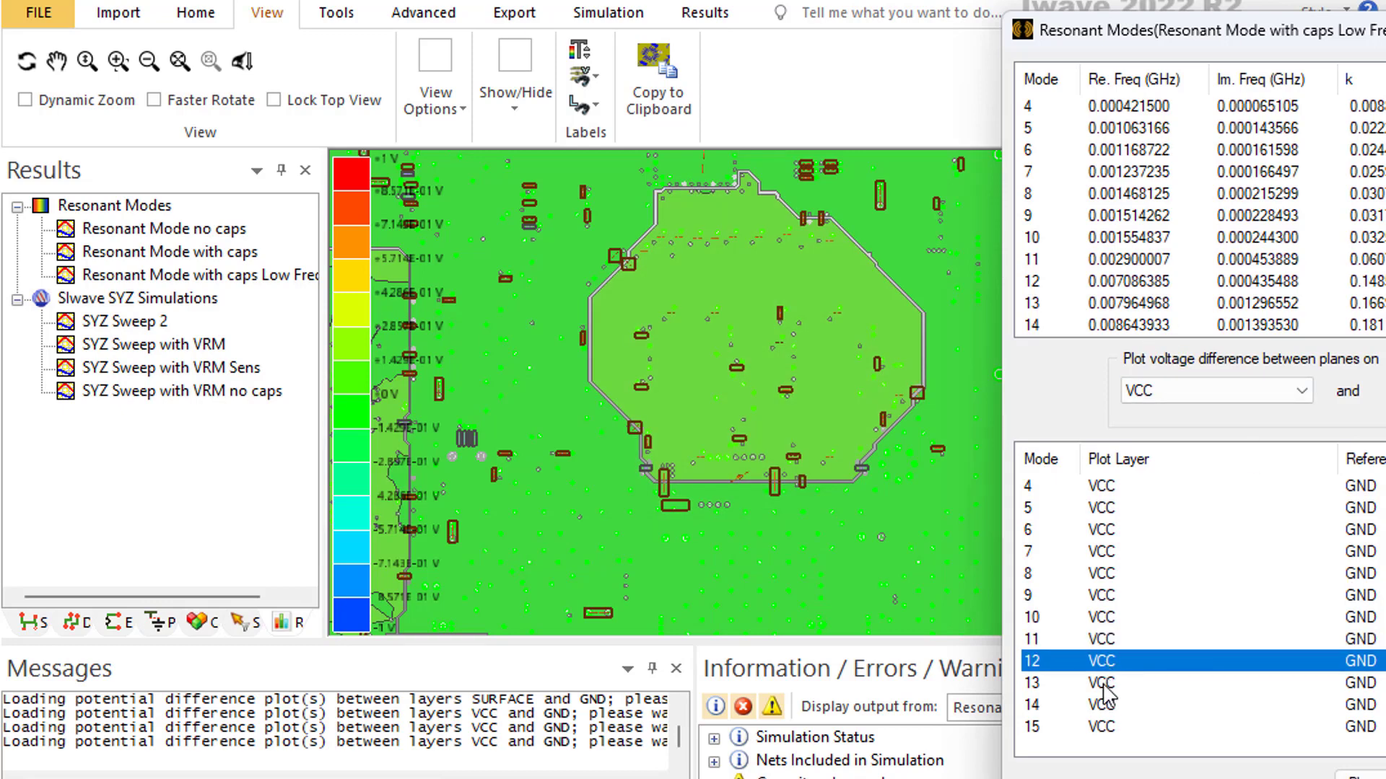
pyautogui.click(1103, 684)
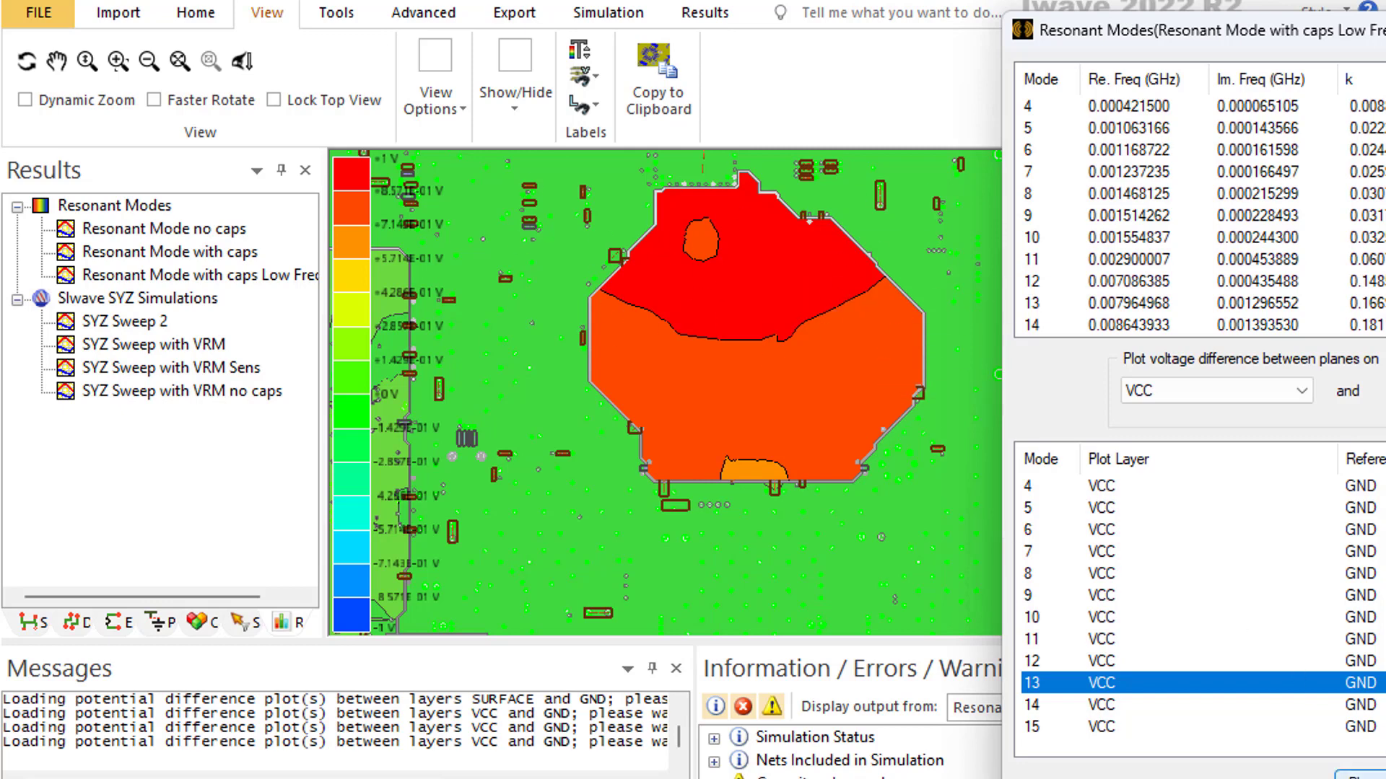
# Step: Bring the low-frequency modes' frequency and wavelength columns into view for review, and close the results dialog
pyautogui.moveTo(1155, 29); pyautogui.dragTo(946, 19)
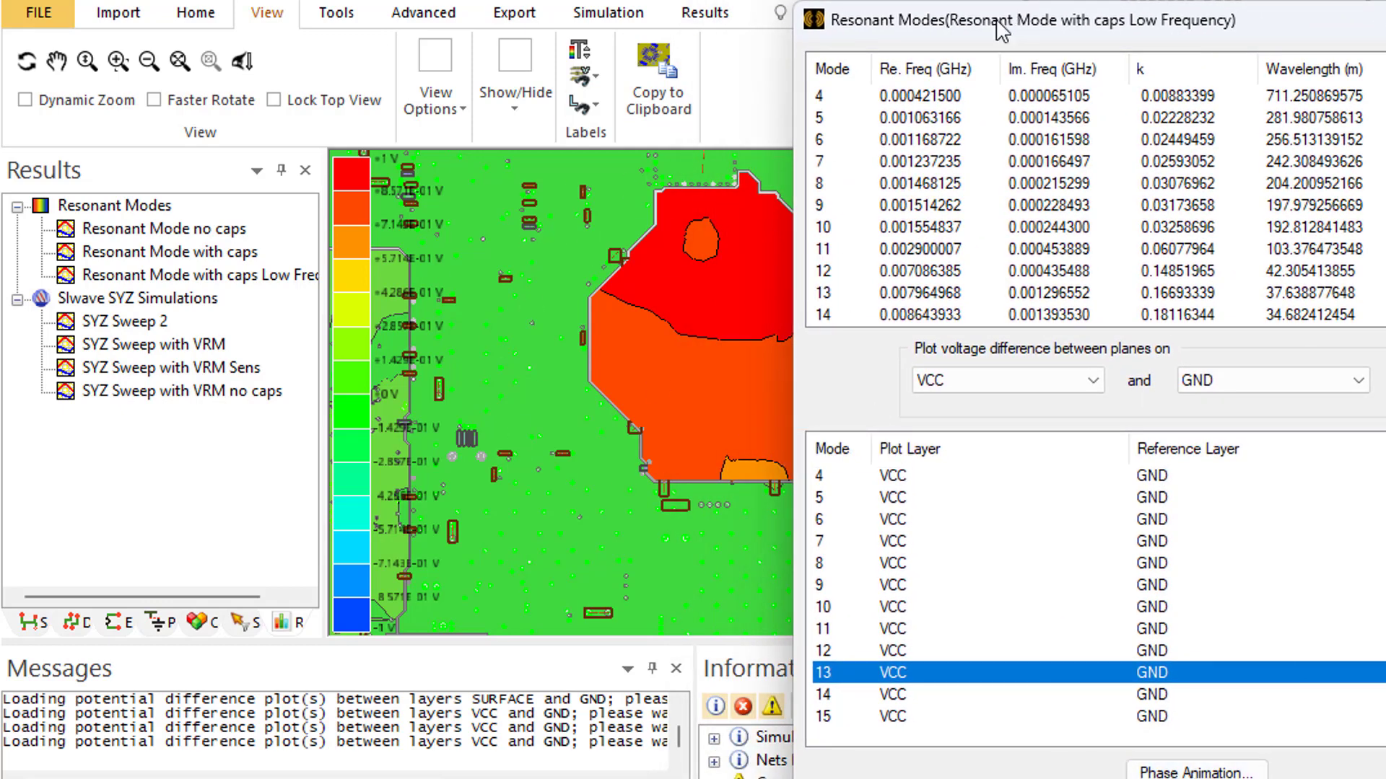
pyautogui.moveTo(949, 28); pyautogui.dragTo(1336, 75)
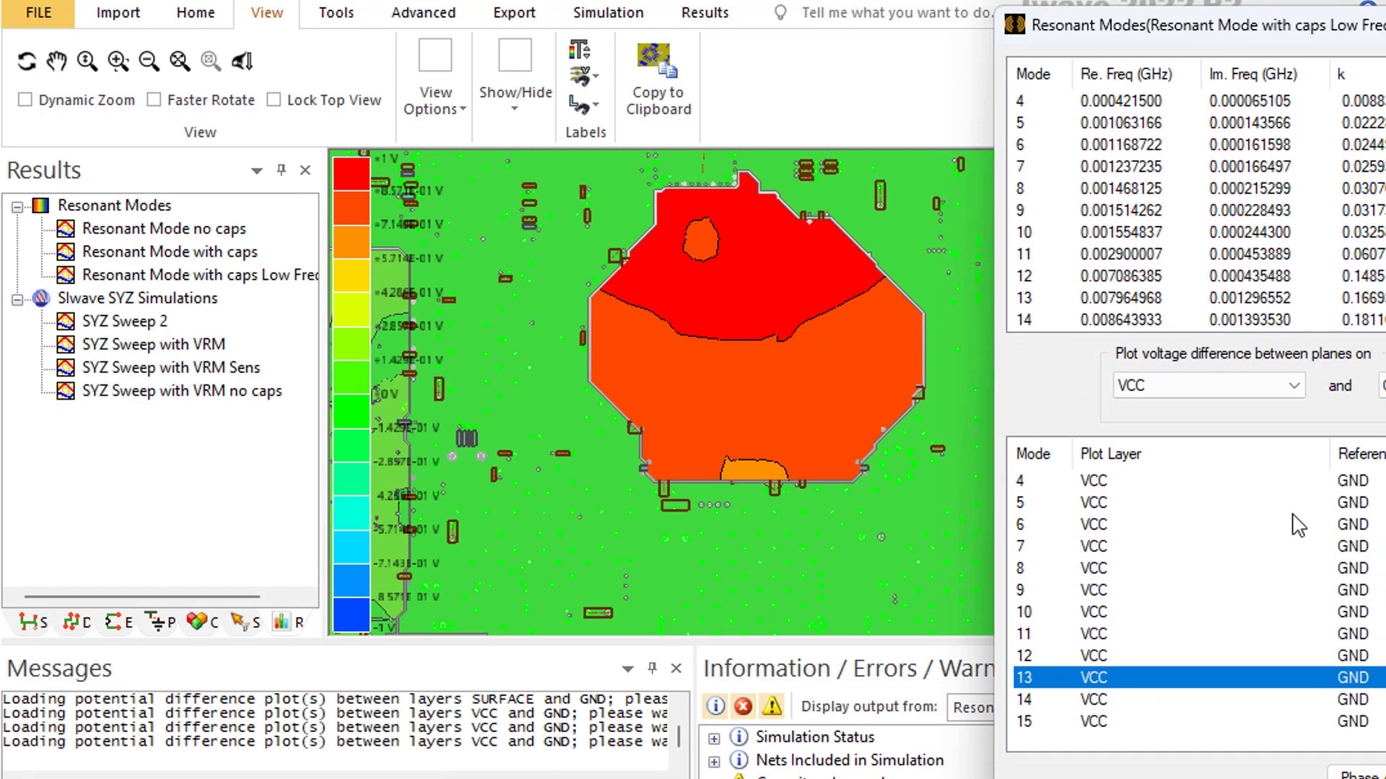
pyautogui.moveTo(1148, 43); pyautogui.dragTo(1004, 43)
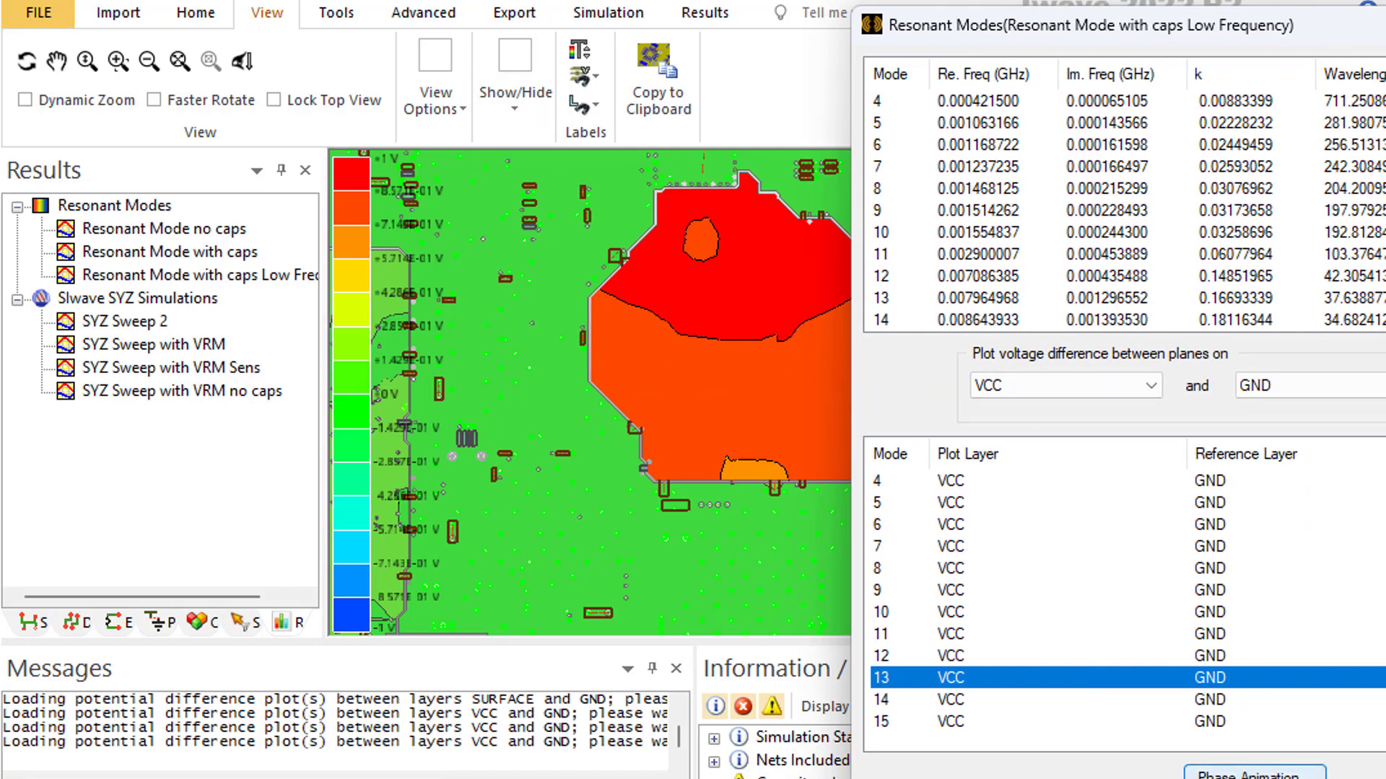
pyautogui.press('Escape')
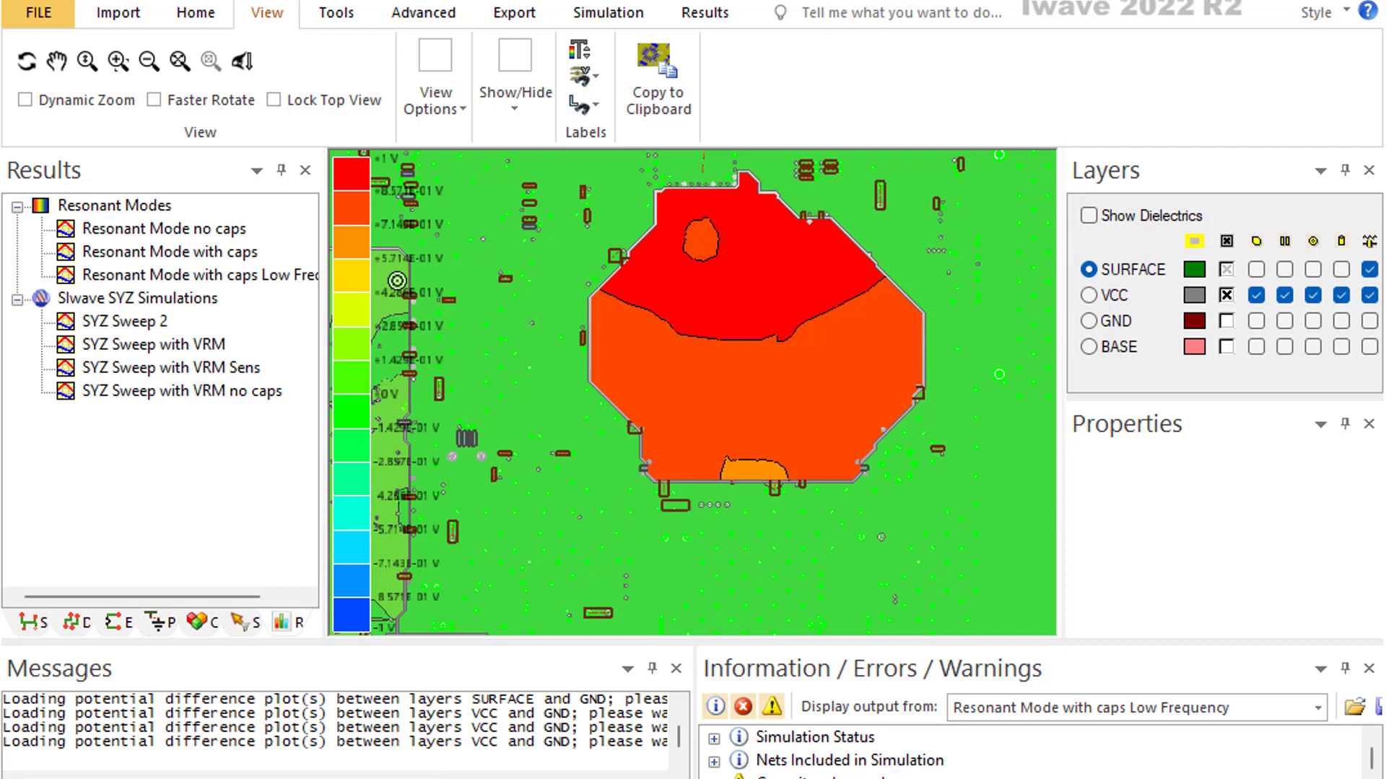
# Step: Probe mode 13's voltage at several points around the edge of the central CPU plane
pyautogui.moveTo(919, 360)
pyautogui.moveTo(869, 488)
pyautogui.moveTo(610, 306)
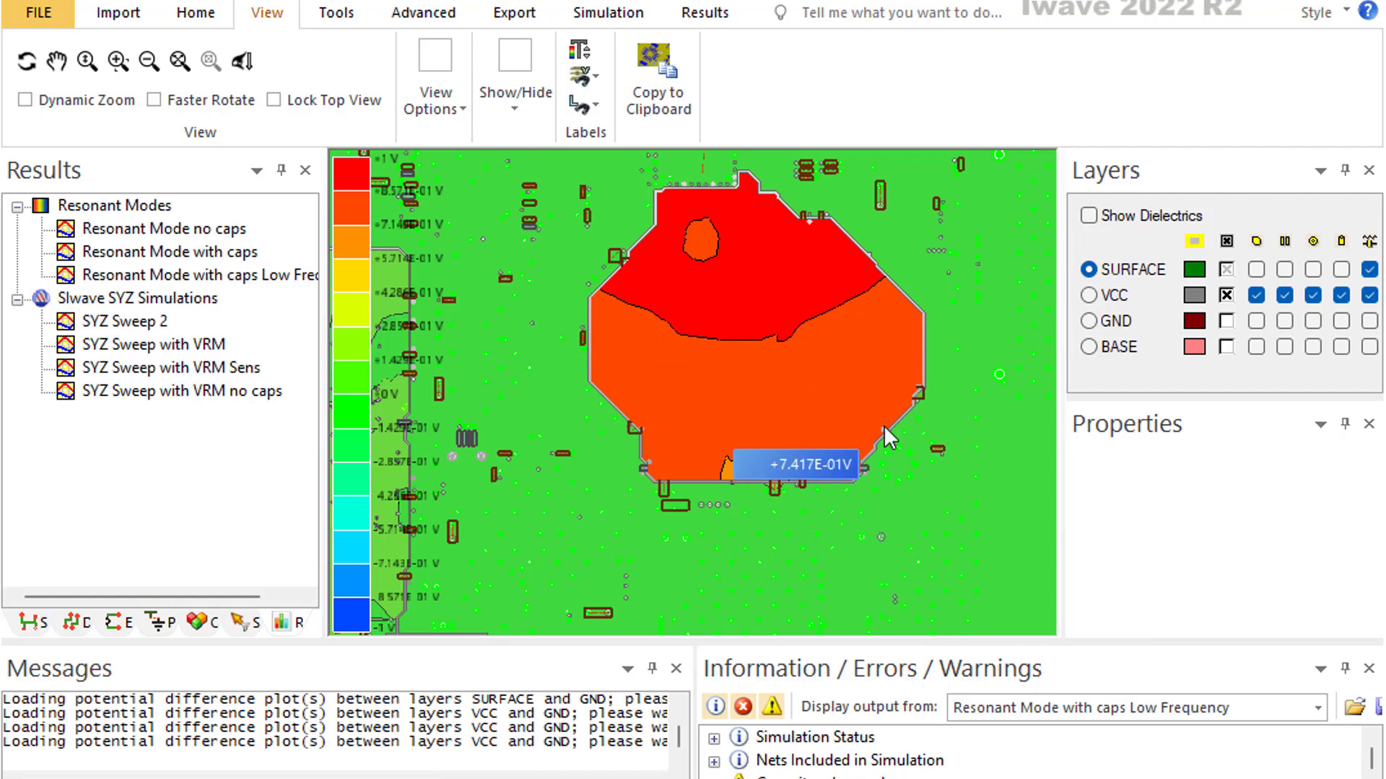
pyautogui.moveTo(690, 483)
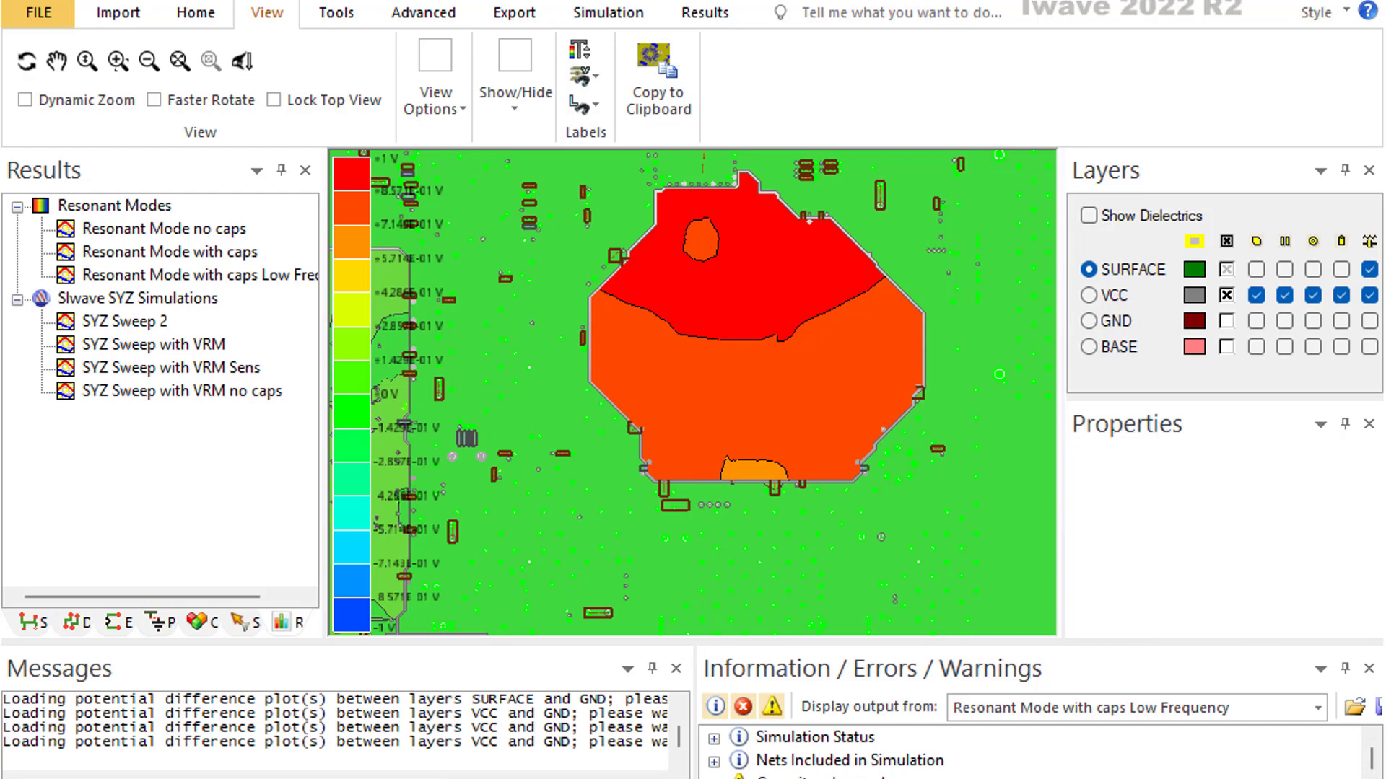
# Step: Review the simulation profile of Resonant Mode no caps for solve times and memory, and close it
pyautogui.rightClick(142, 228)
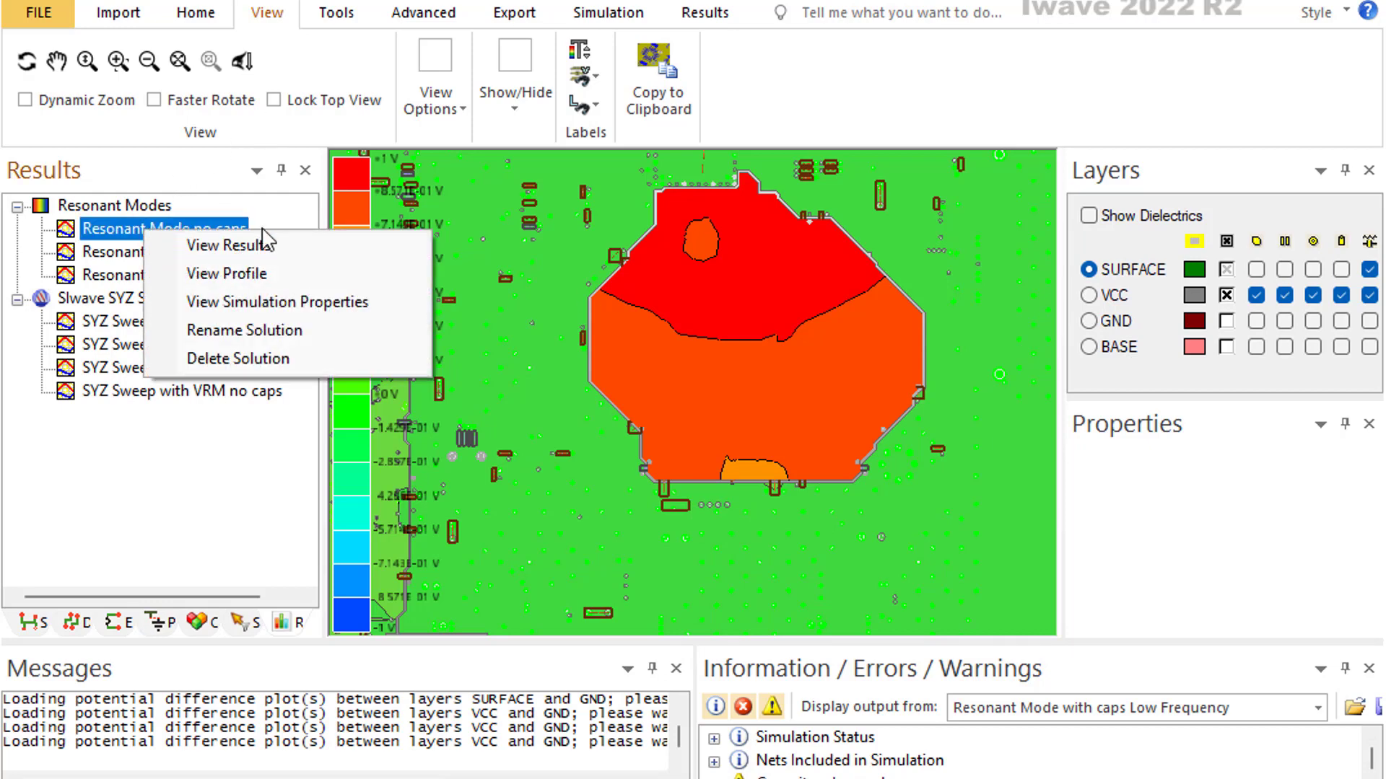
pyautogui.click(272, 275)
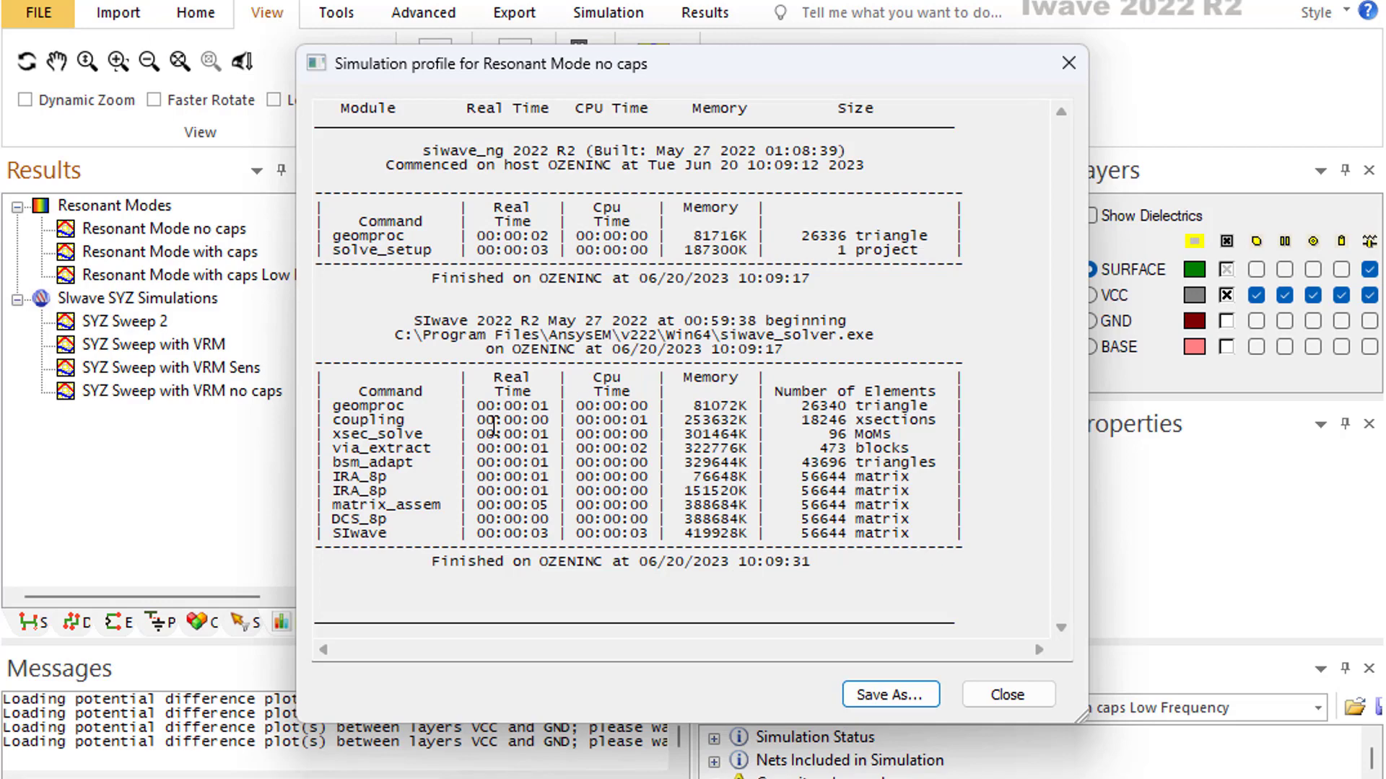
pyautogui.click(1040, 695)
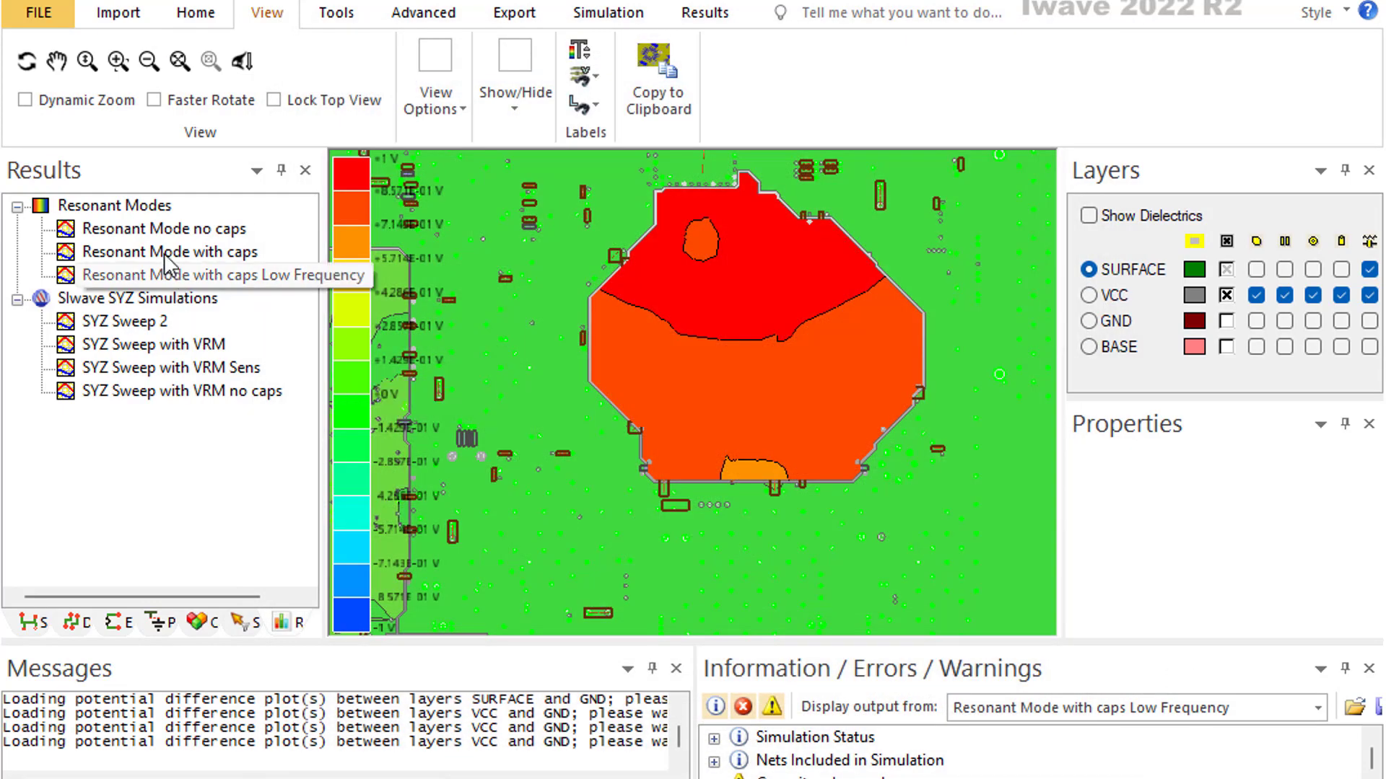
# Step: Check the frequency range and number of modes in the simulation properties of Resonant Mode no caps, and dismiss them without changes
pyautogui.rightClick(152, 228)
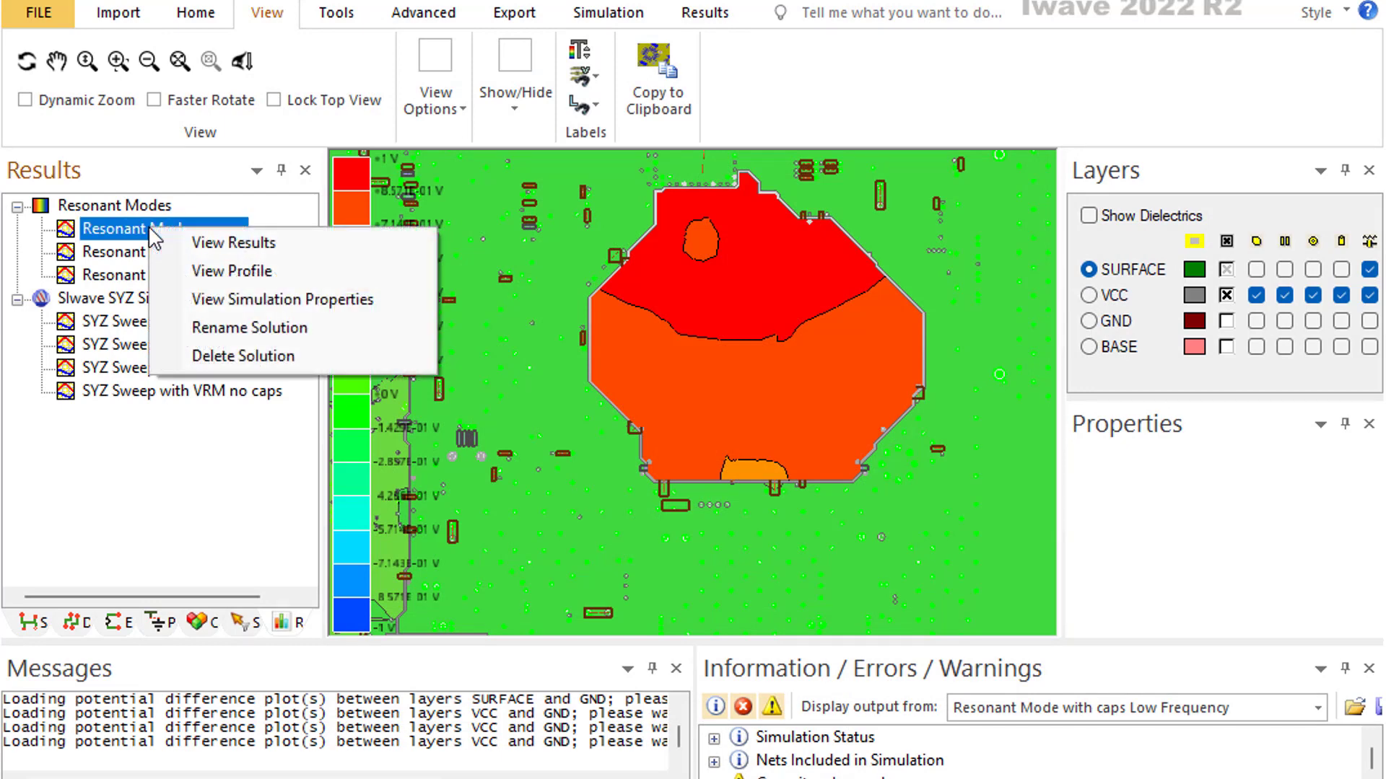
pyautogui.click(298, 300)
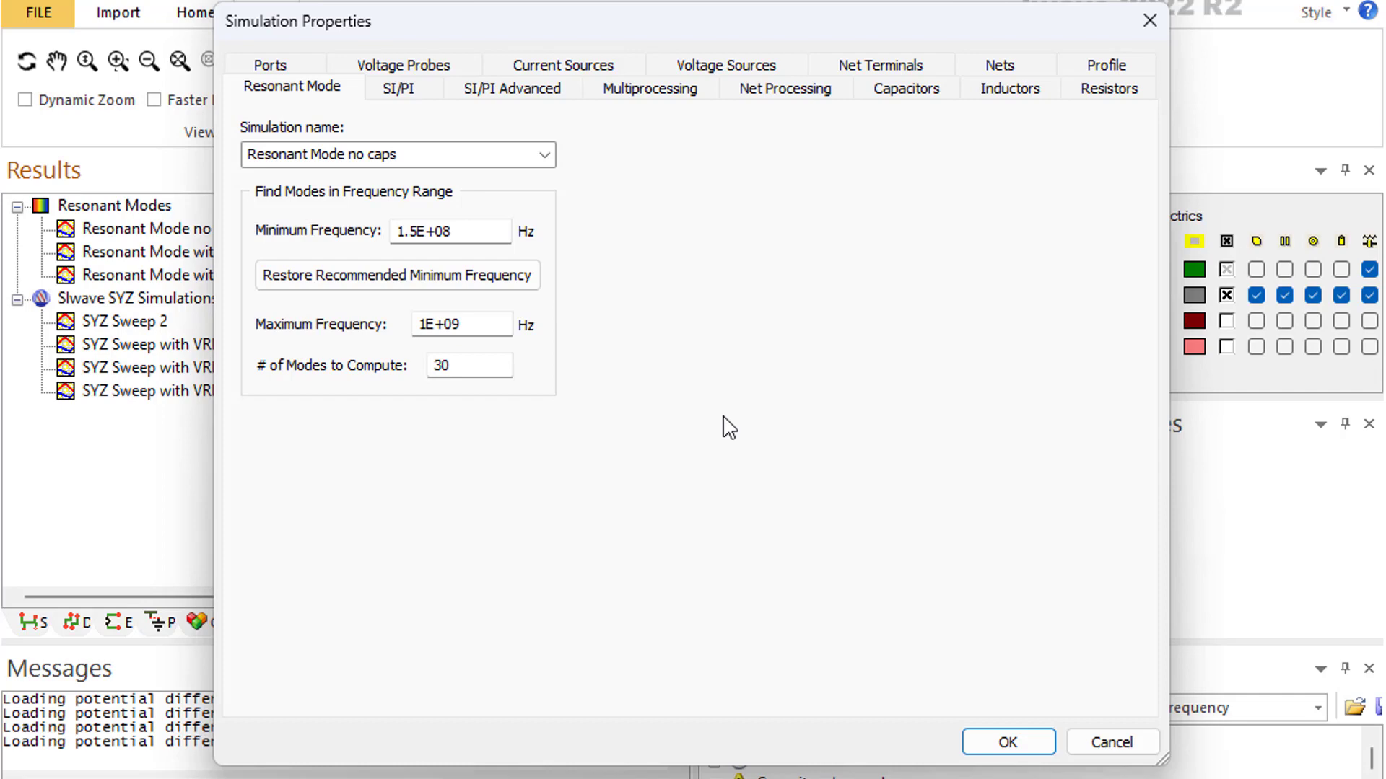
pyautogui.click(1115, 743)
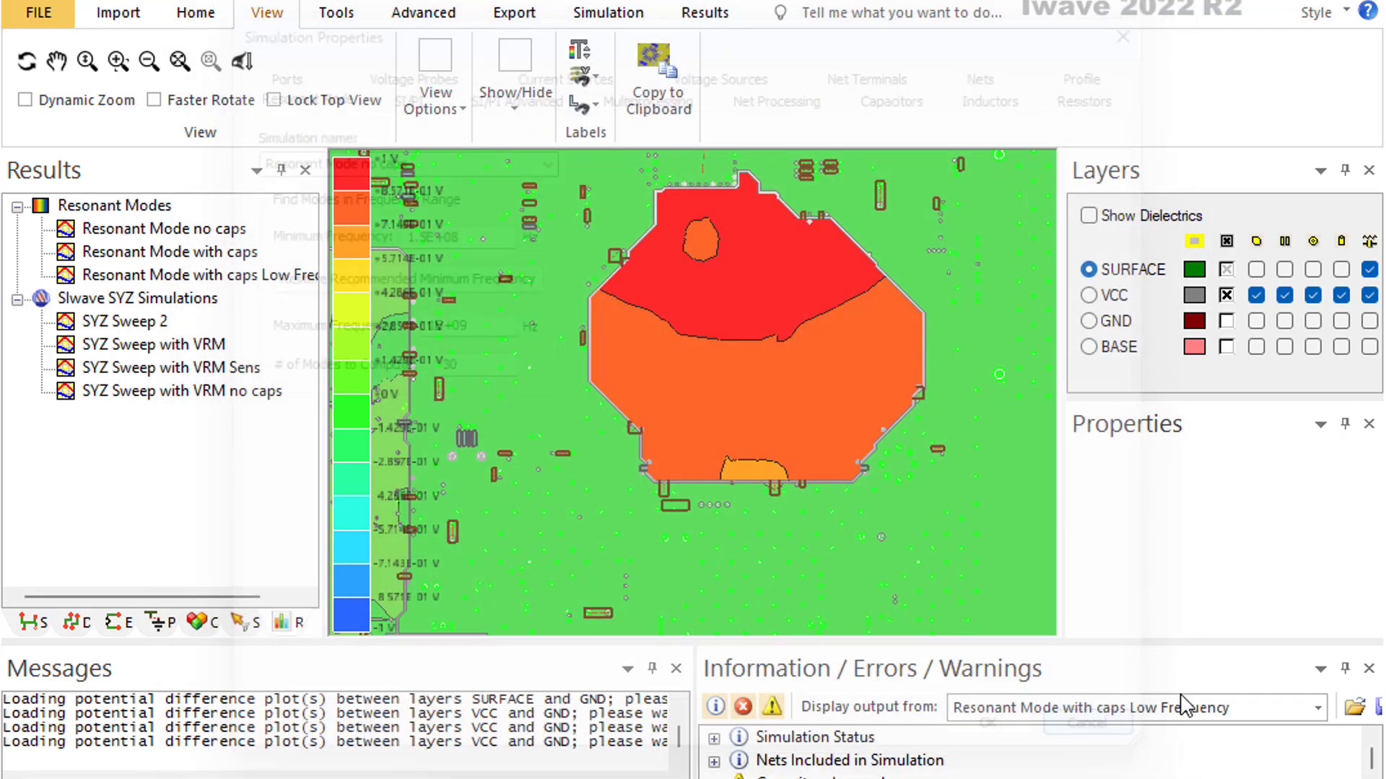